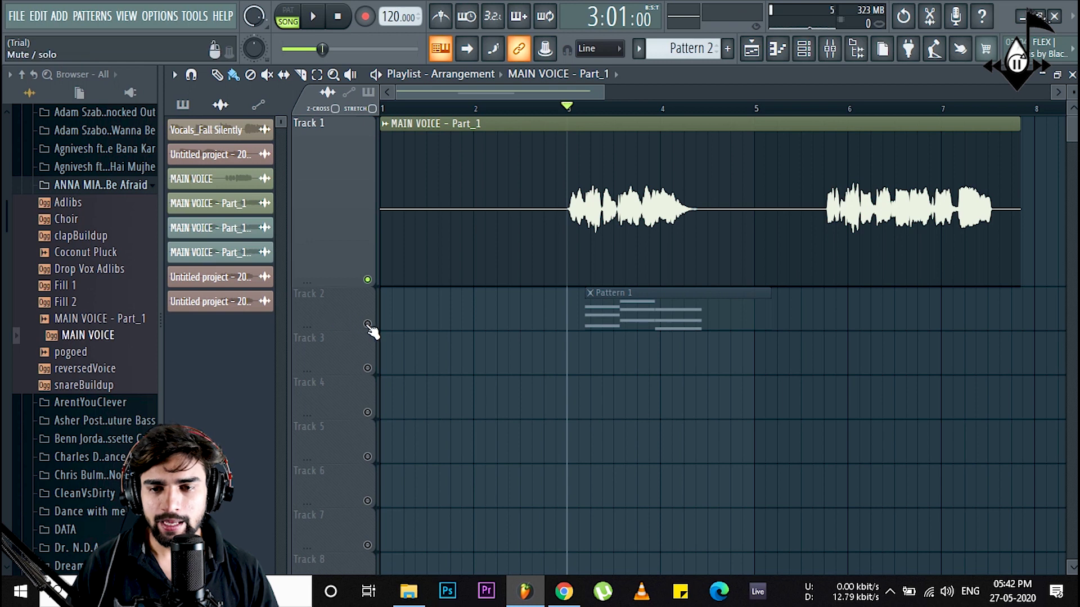
- Unmute playlist Track 2 and open the Pattern 1 chord notes in the piano roll
click(368, 325)
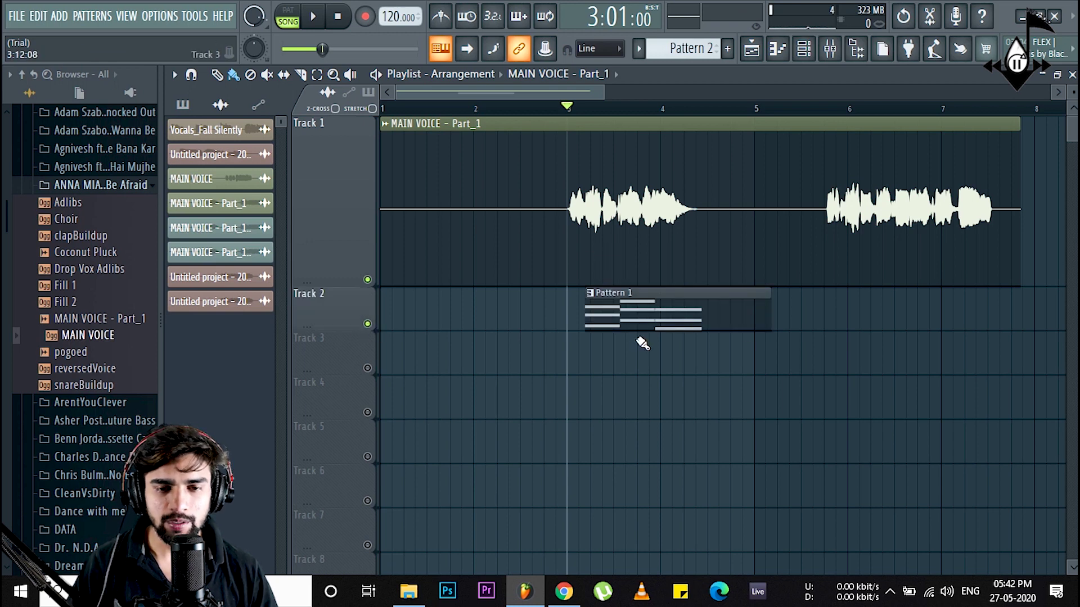
double_click(644, 308)
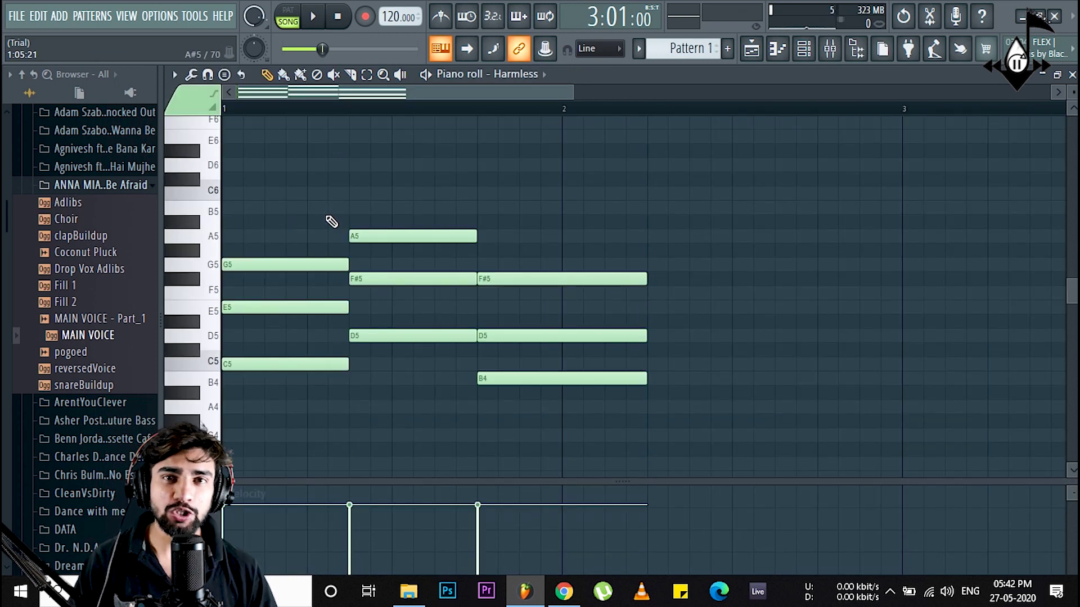
scroll(304, 109, up, 3)
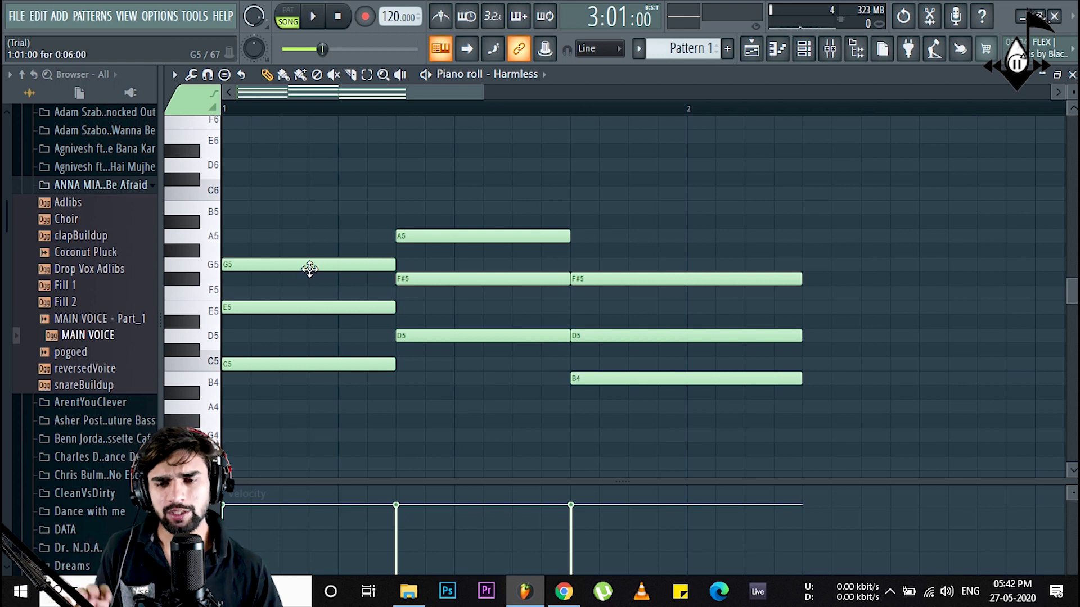
- View the Harmless synth that plays Pattern 1, then close its plugin window
click(805, 56)
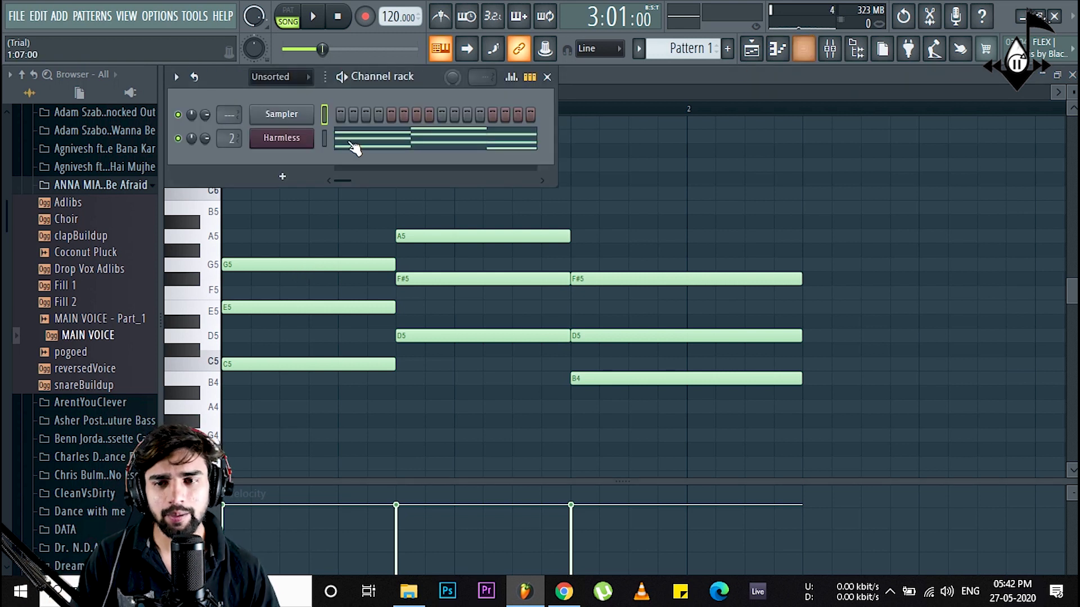
click(281, 138)
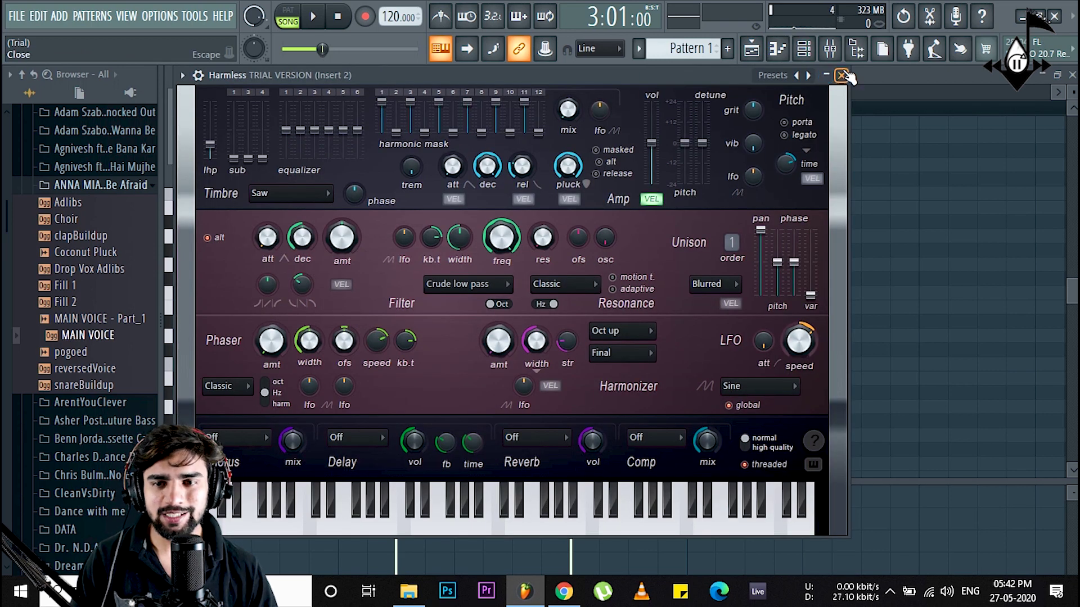
click(842, 76)
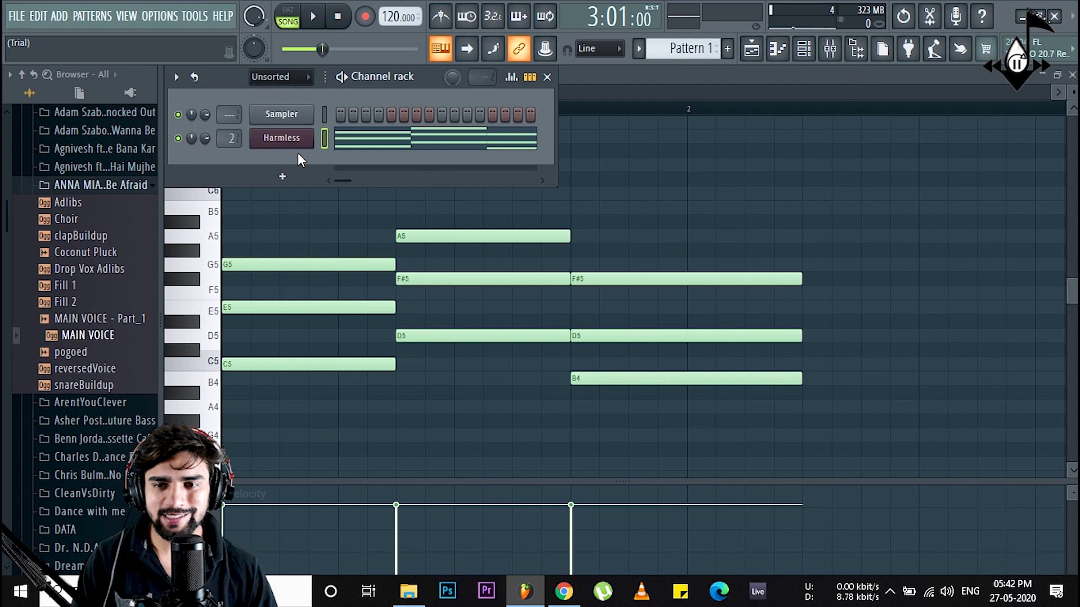
- Route the Harmless channel to mixer track 4 and play Pattern 1 to hear it
click(342, 77)
click(342, 77)
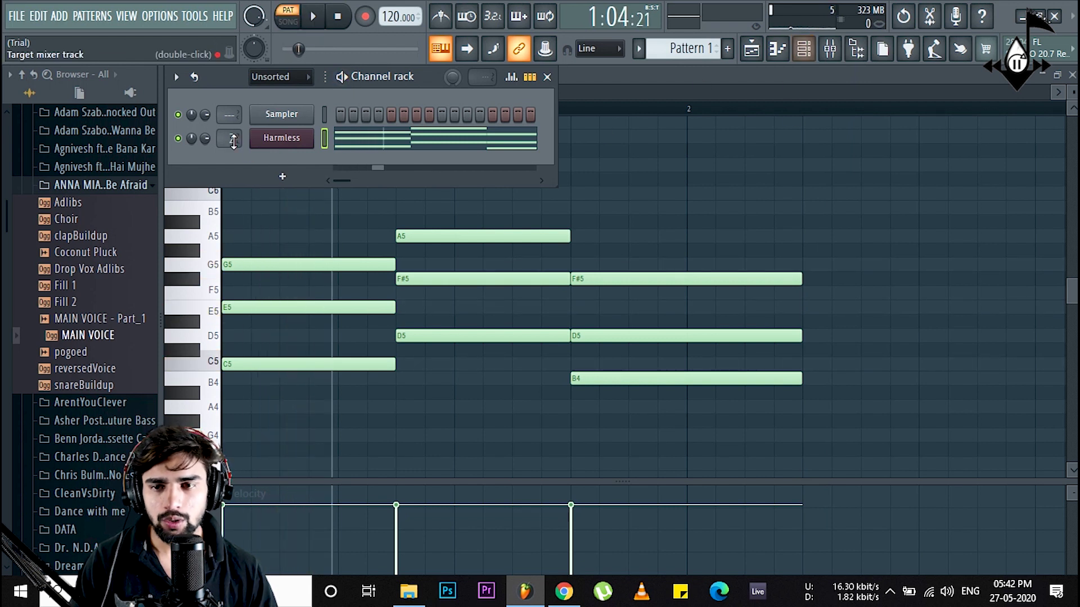
scroll(230, 138, up, 2)
click(341, 77)
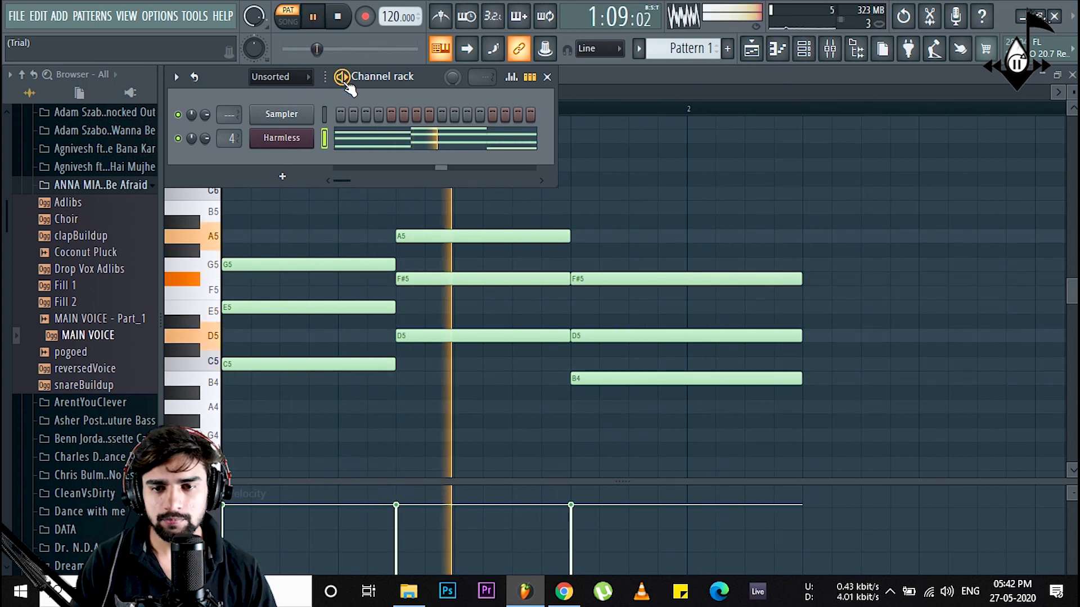
click(344, 80)
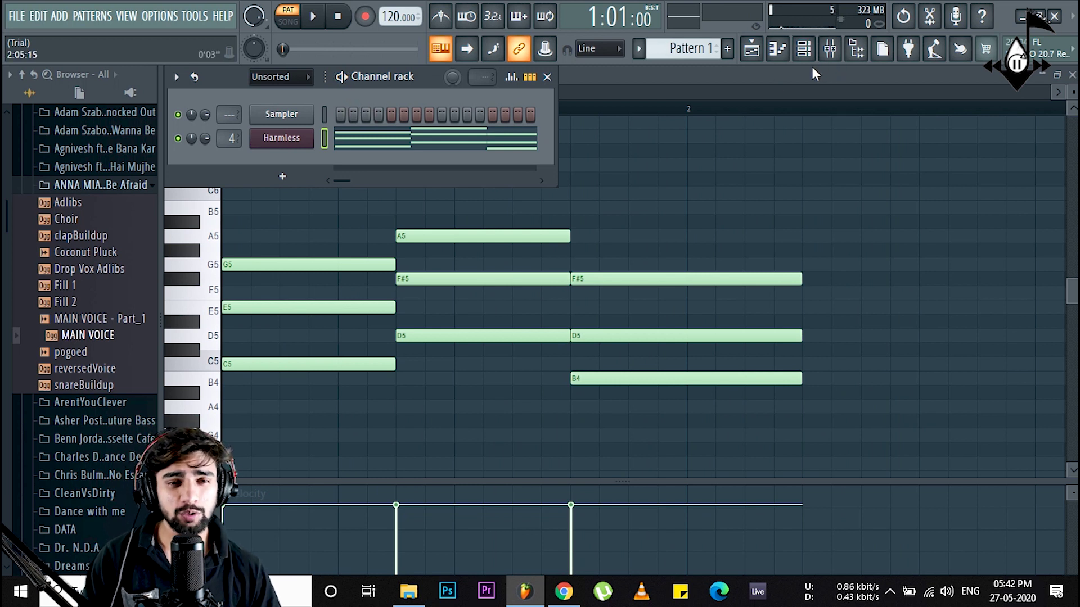
- Examine the first mixer insert tracks and the MAIN VOICE - Part_1 clip in the playlist
click(830, 49)
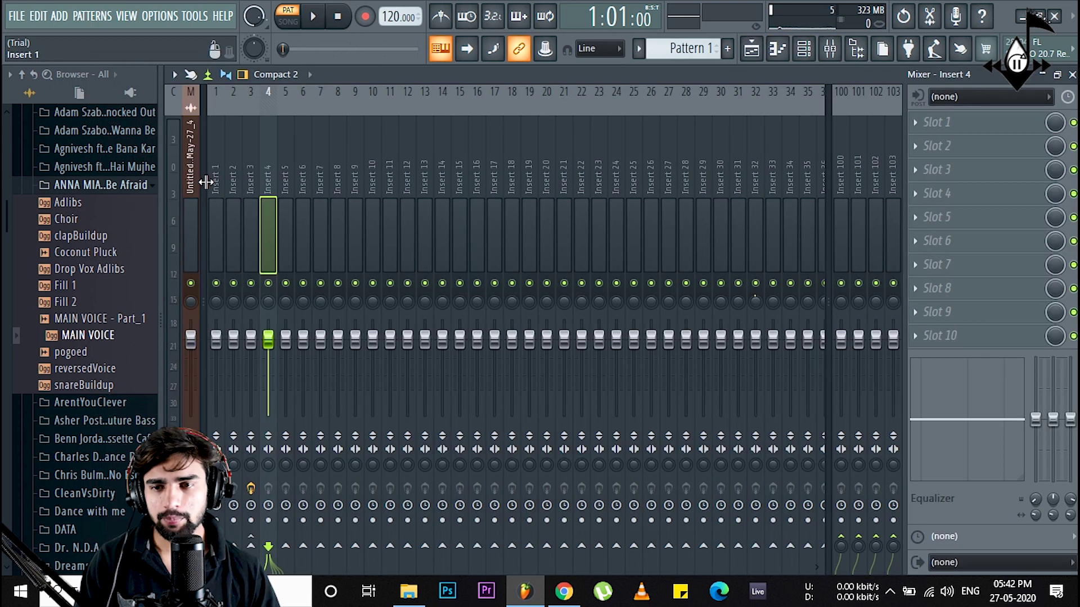
click(215, 179)
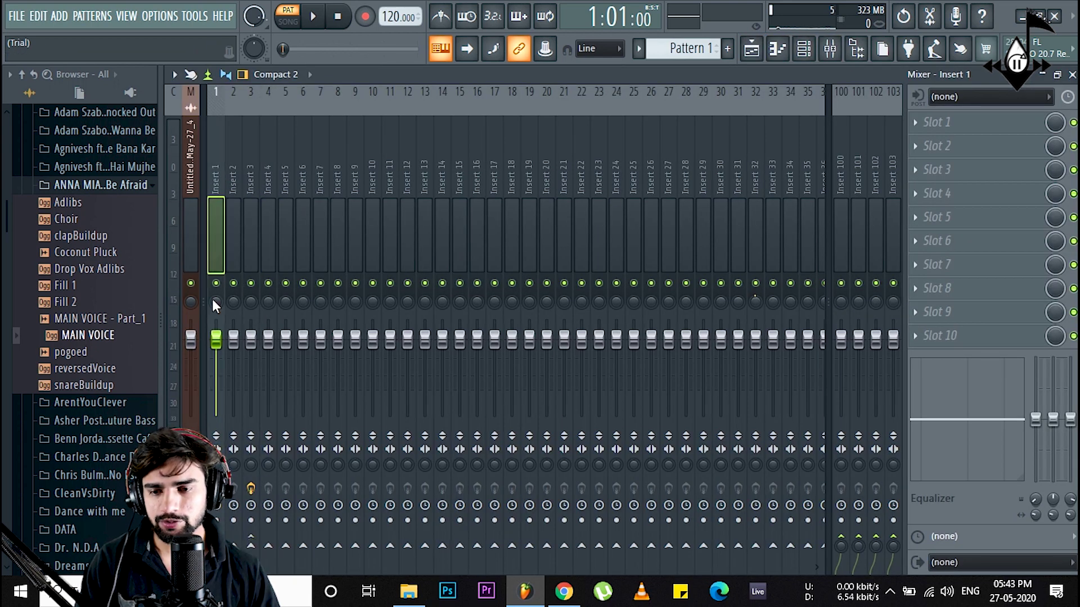
click(234, 285)
click(751, 49)
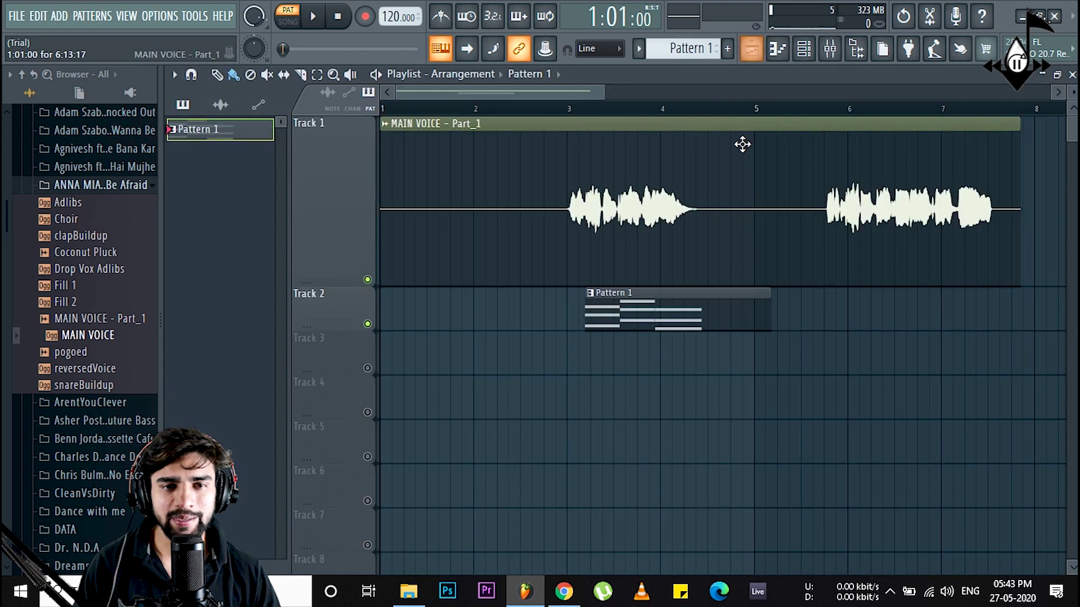
click(557, 208)
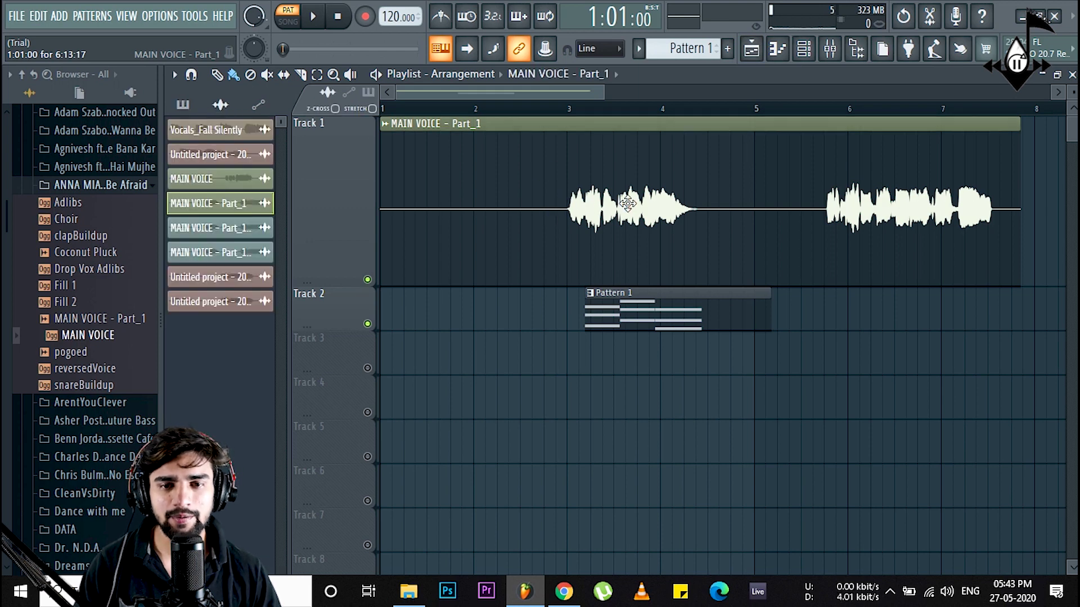
double_click(626, 206)
click(671, 210)
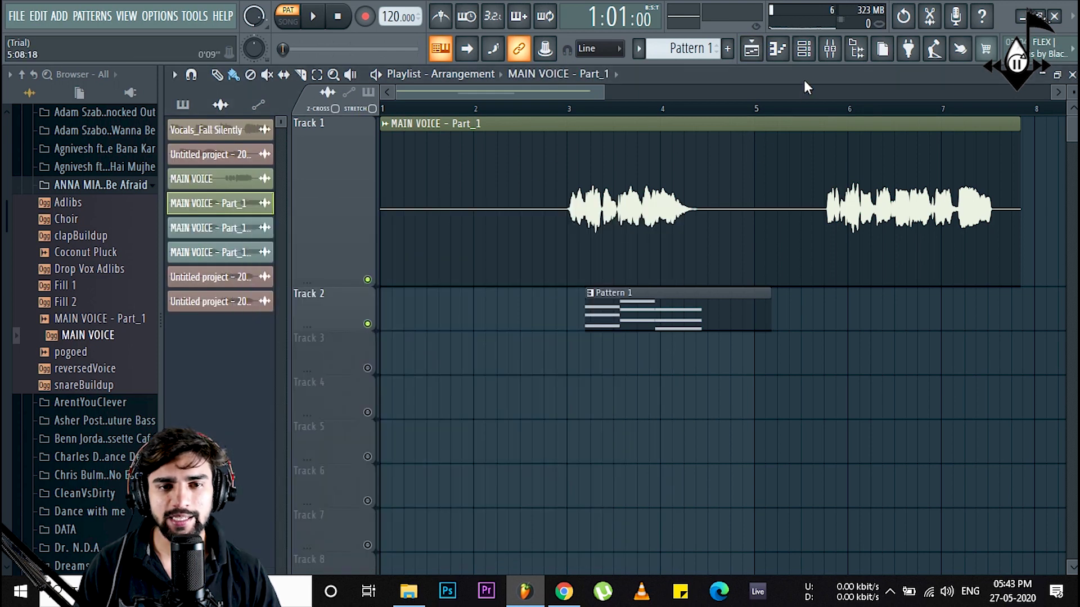
- Rename mixer track Insert 1 as vocal and colour it indigo (#71399B)
click(829, 49)
right_click(213, 153)
click(270, 107)
text(vocal)
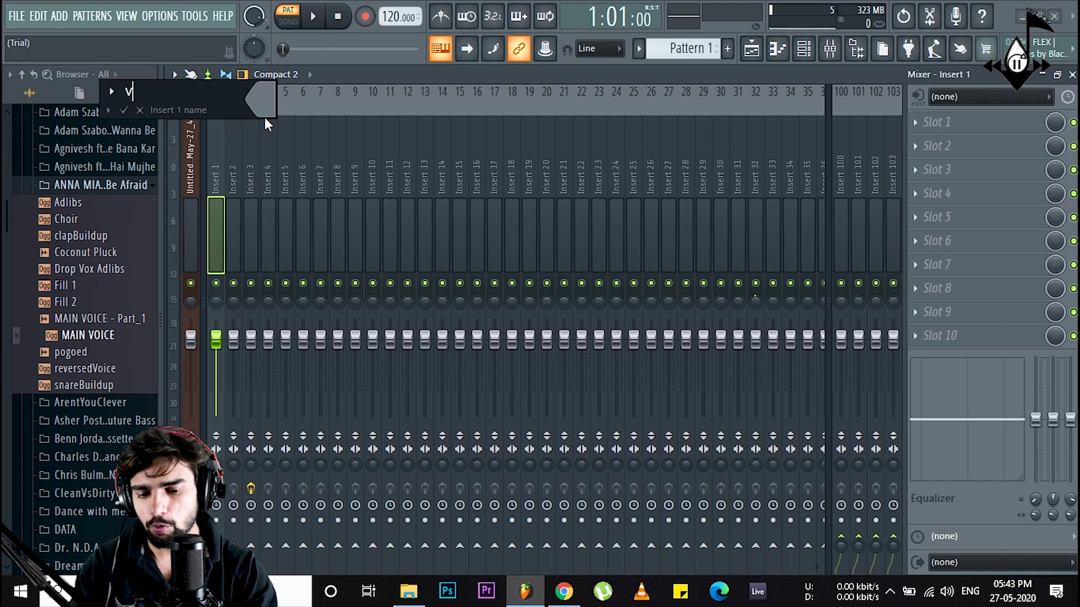
click(265, 93)
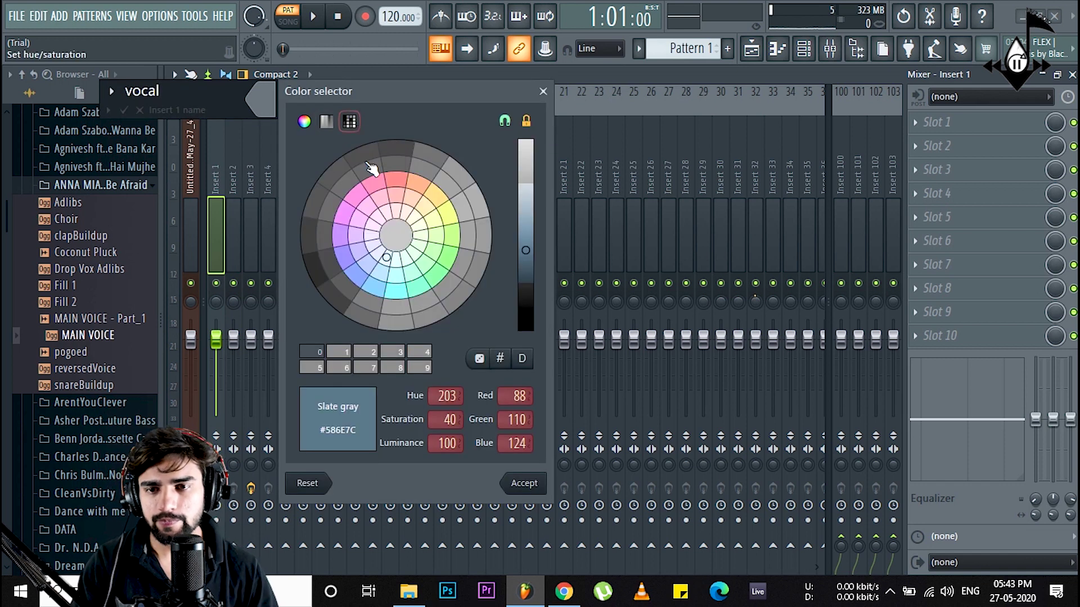
drag(402, 223, 357, 225)
click(505, 120)
click(376, 203)
click(338, 419)
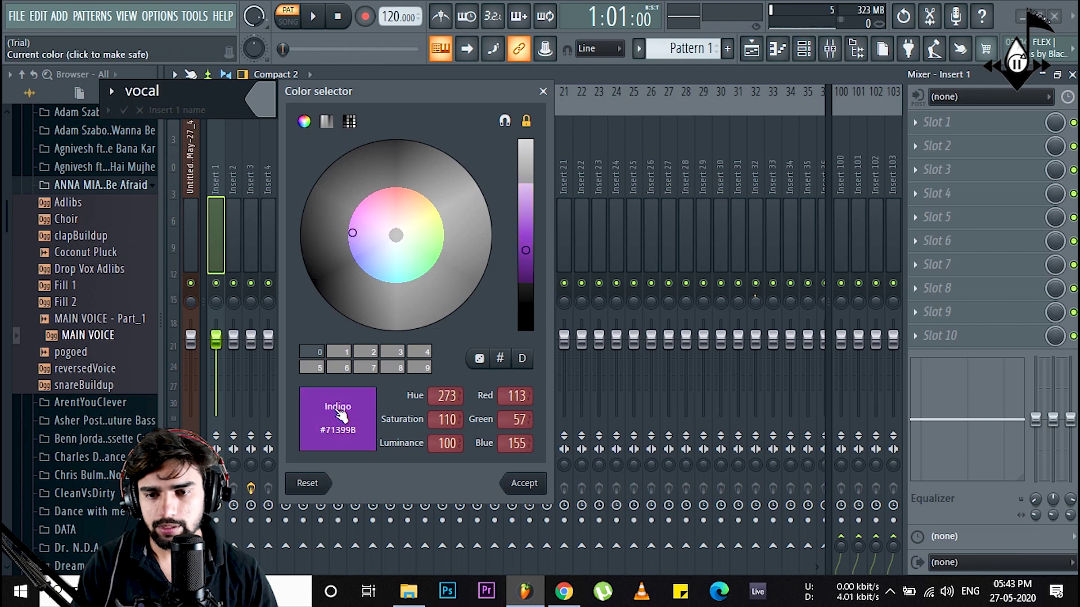
click(524, 484)
click(125, 110)
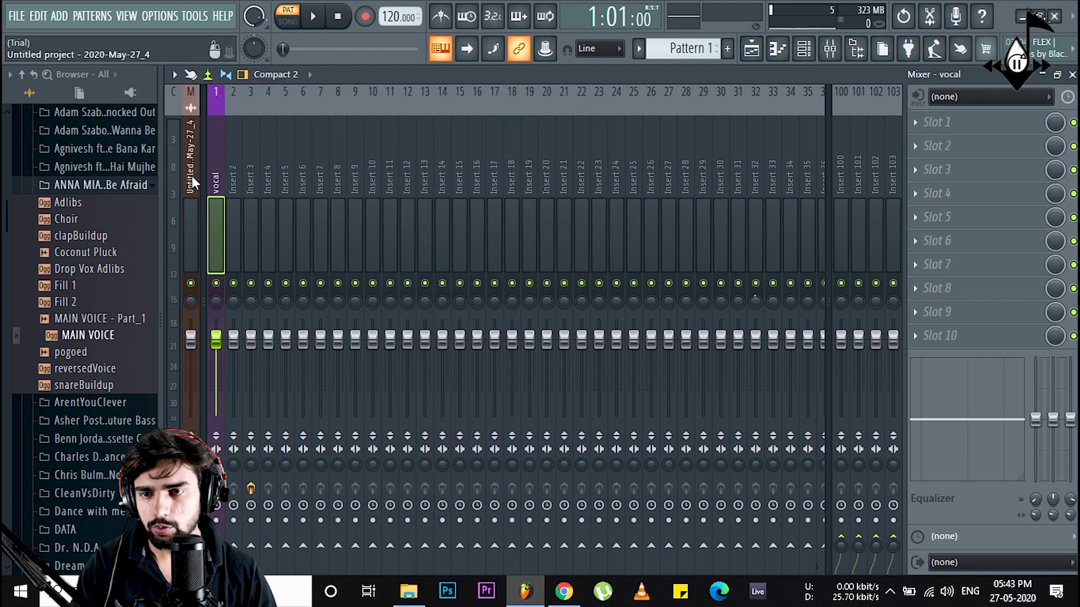
- Rename mixer track Insert 2 as synth and colour it pale violet red (#983C6B)
click(235, 167)
right_click(235, 161)
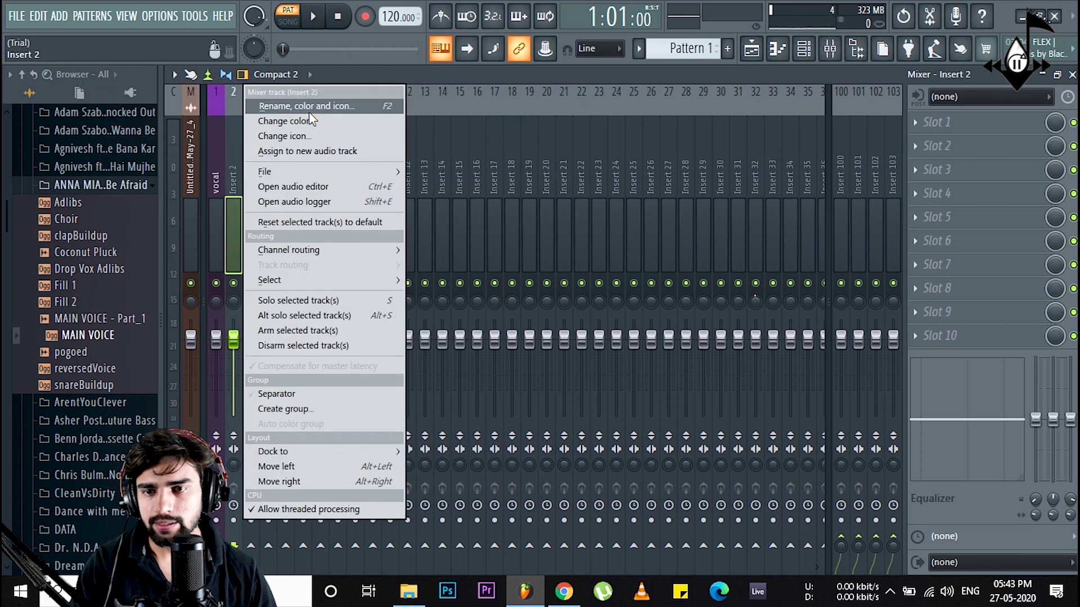
click(308, 109)
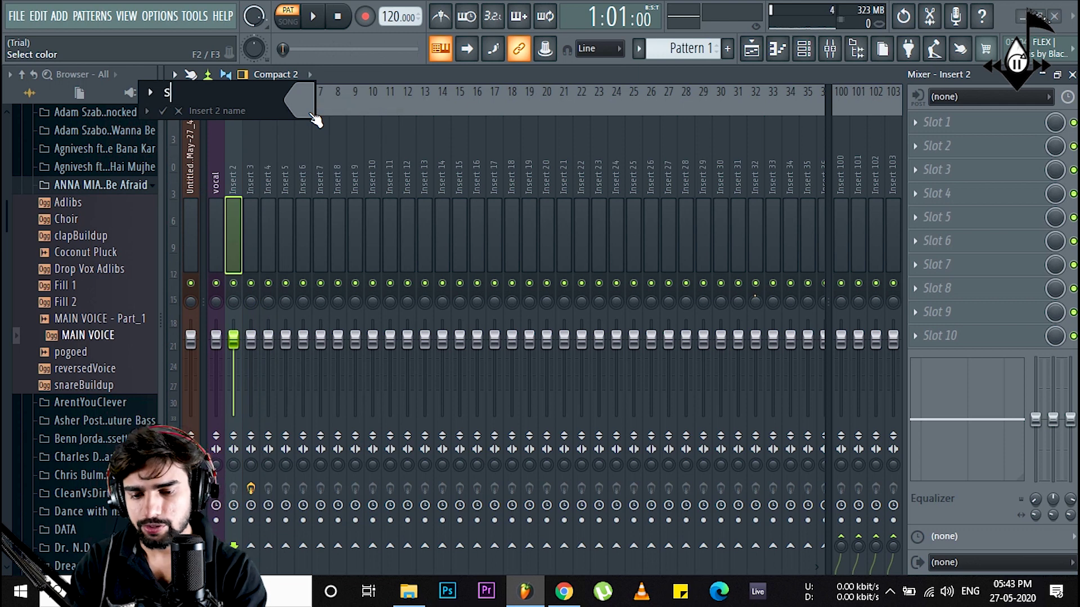
click(311, 112)
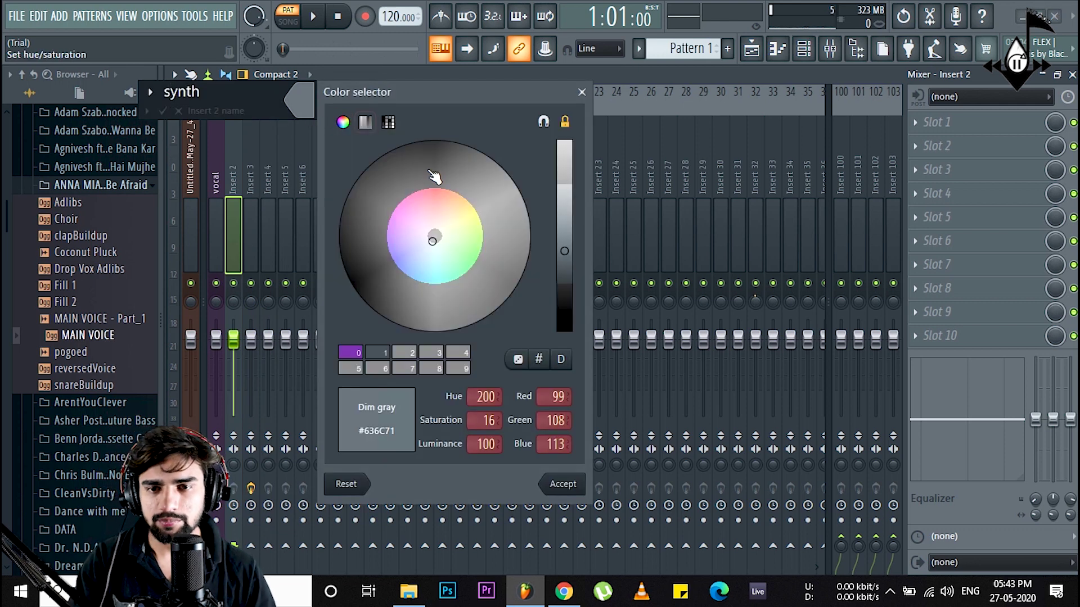
drag(434, 176, 416, 206)
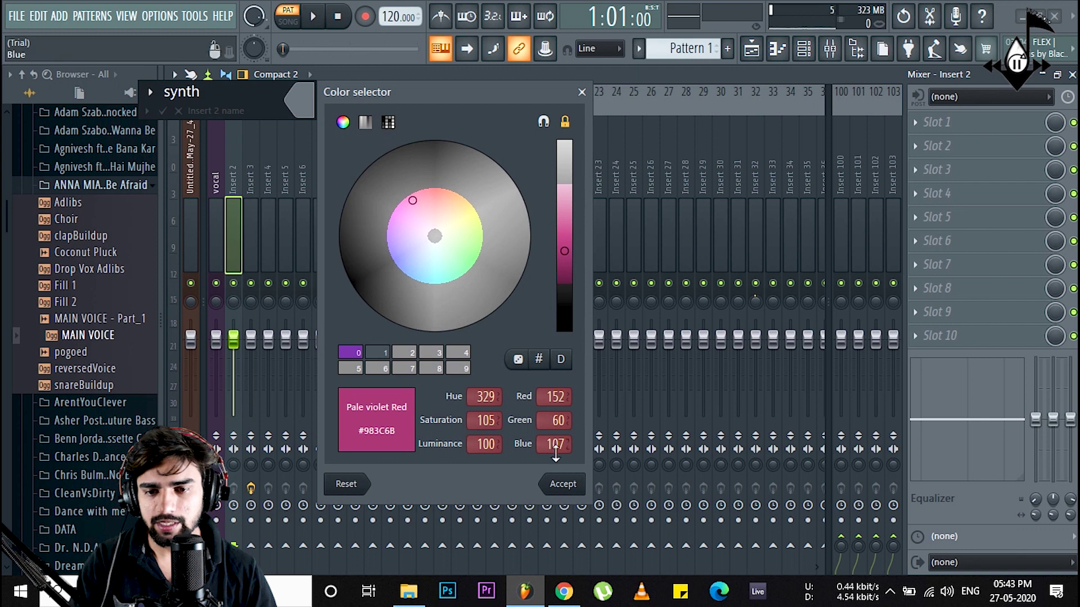
click(560, 484)
text(synth)
key(Return)
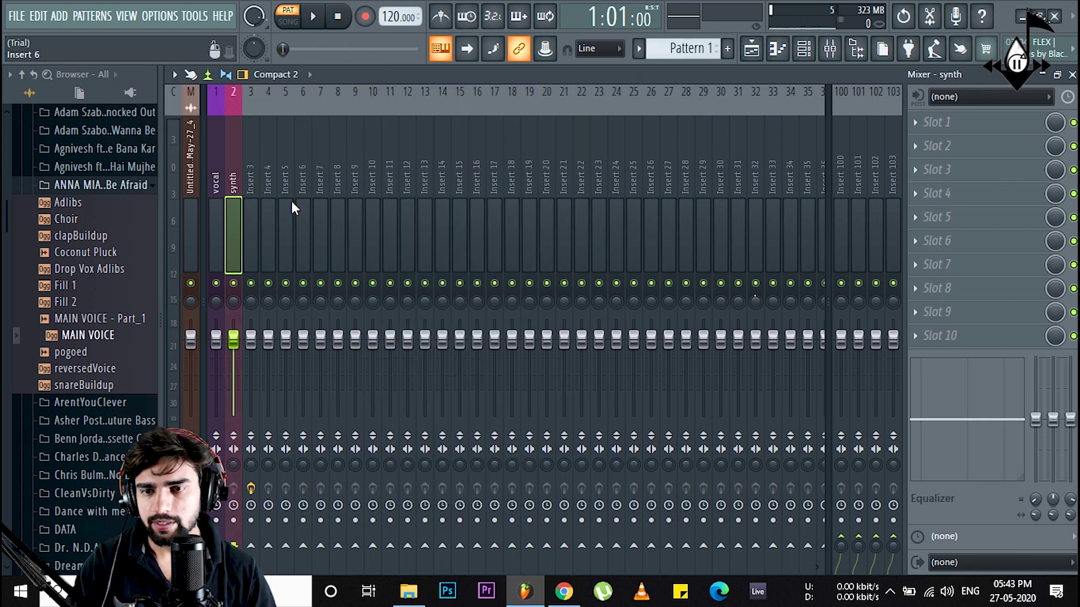
- Rename mixer track Insert 3 as vox and colour it purple (#914381)
click(251, 132)
right_click(251, 132)
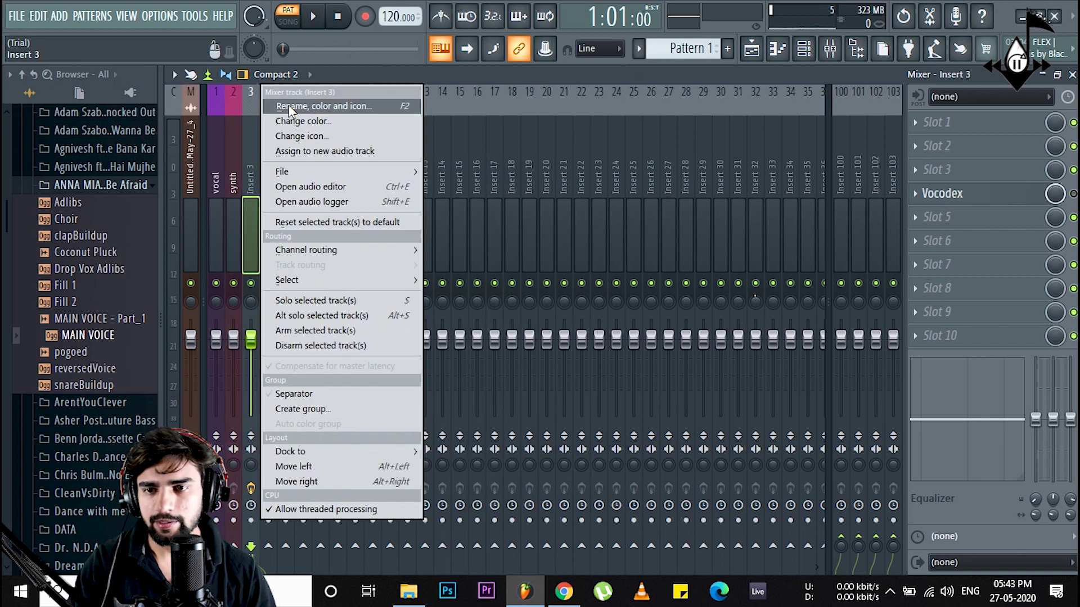
click(291, 106)
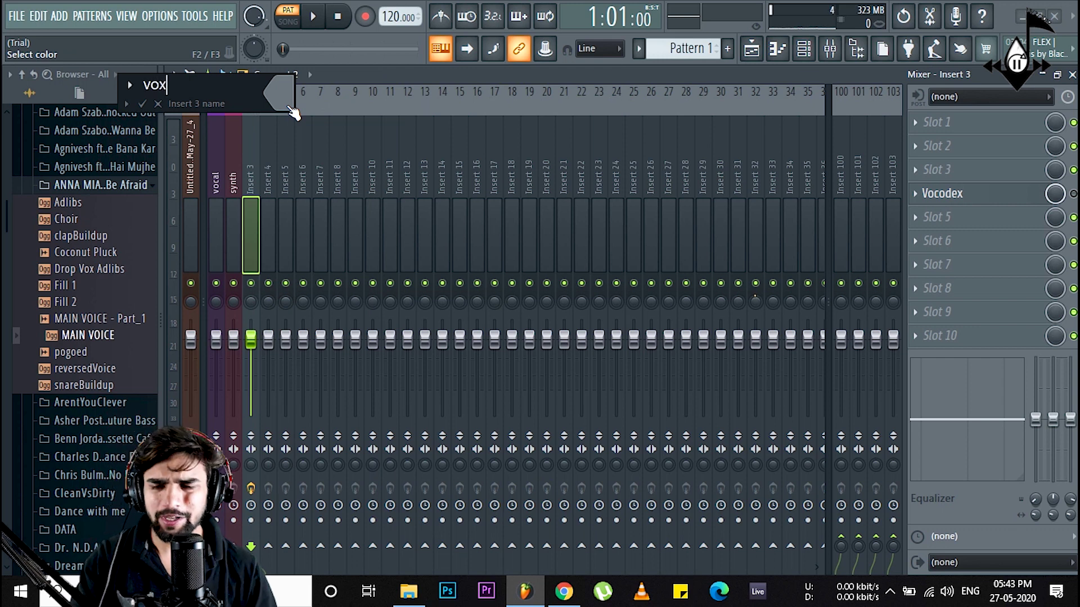
text(vox)
click(293, 113)
click(389, 207)
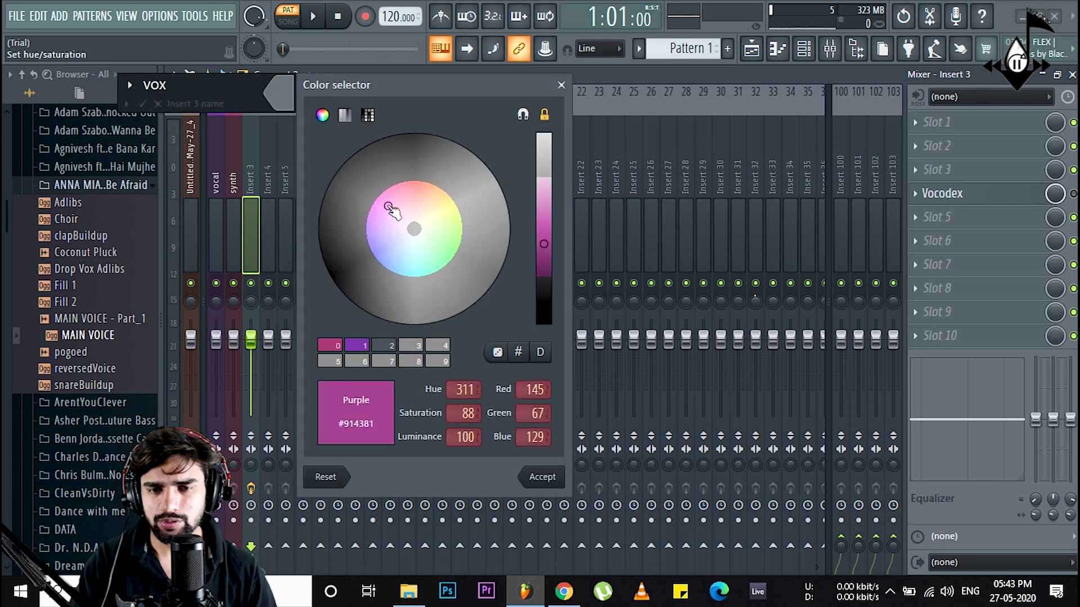
click(530, 479)
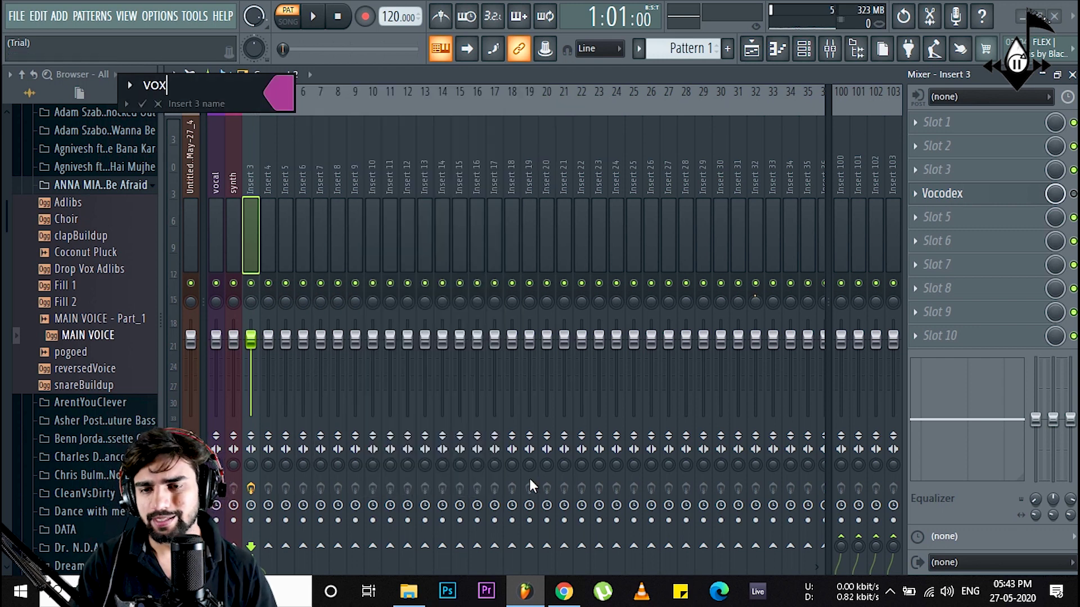
click(143, 106)
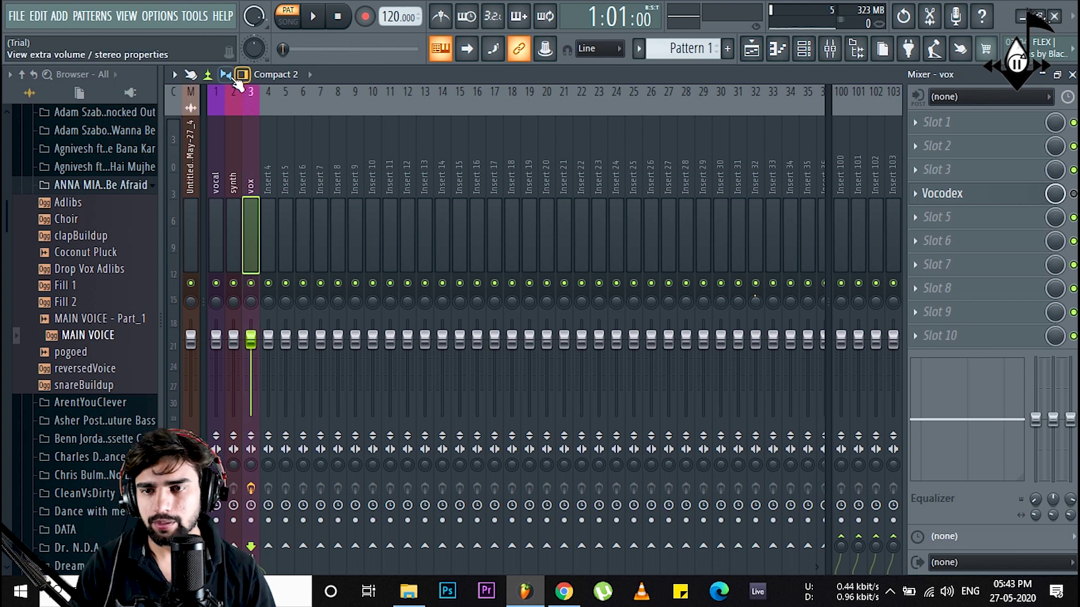
- Show the Unsorted group in the channel rack and route the Harmless channel to mixer track 2, synth
click(214, 151)
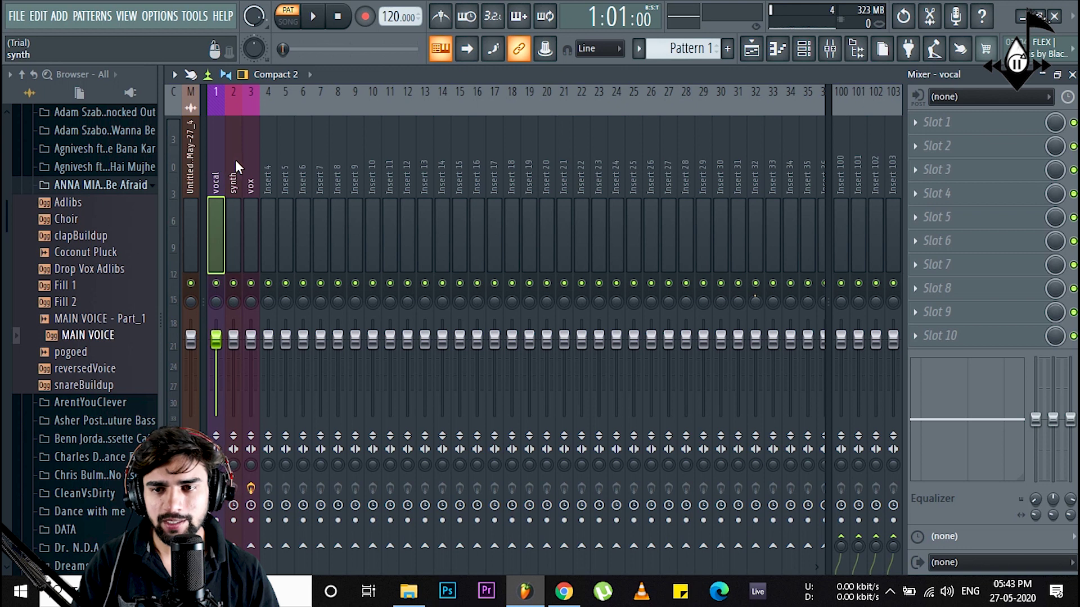
click(236, 160)
click(804, 48)
click(276, 77)
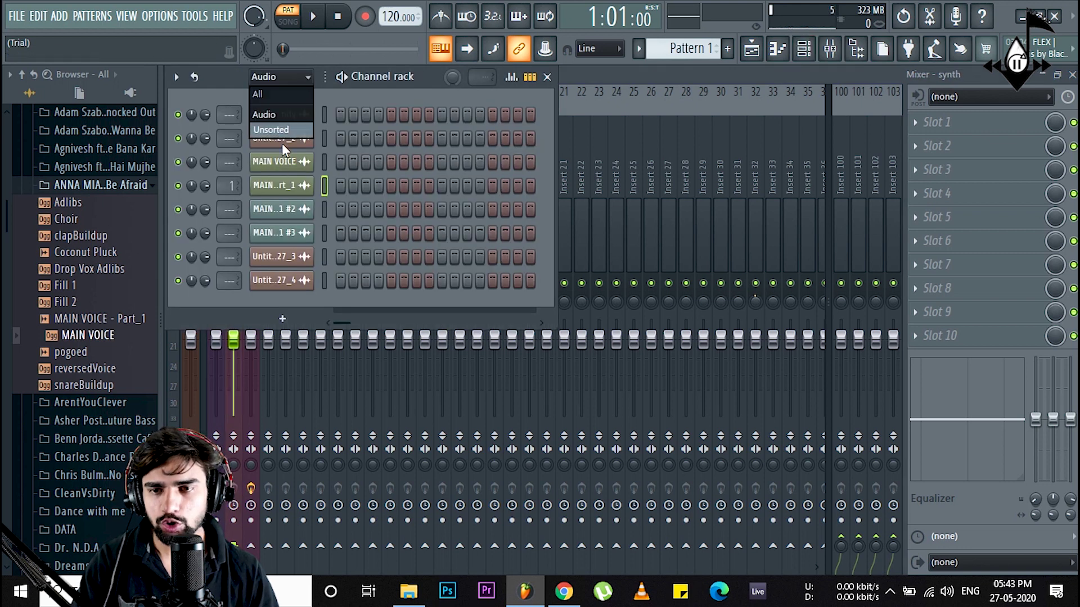
click(283, 143)
click(634, 168)
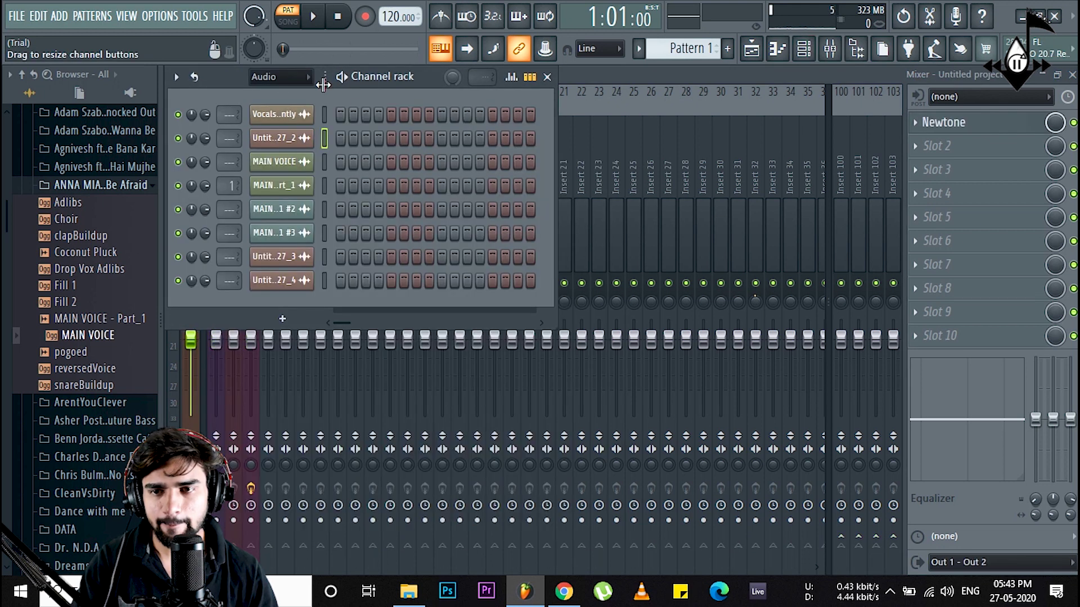
click(278, 77)
click(287, 127)
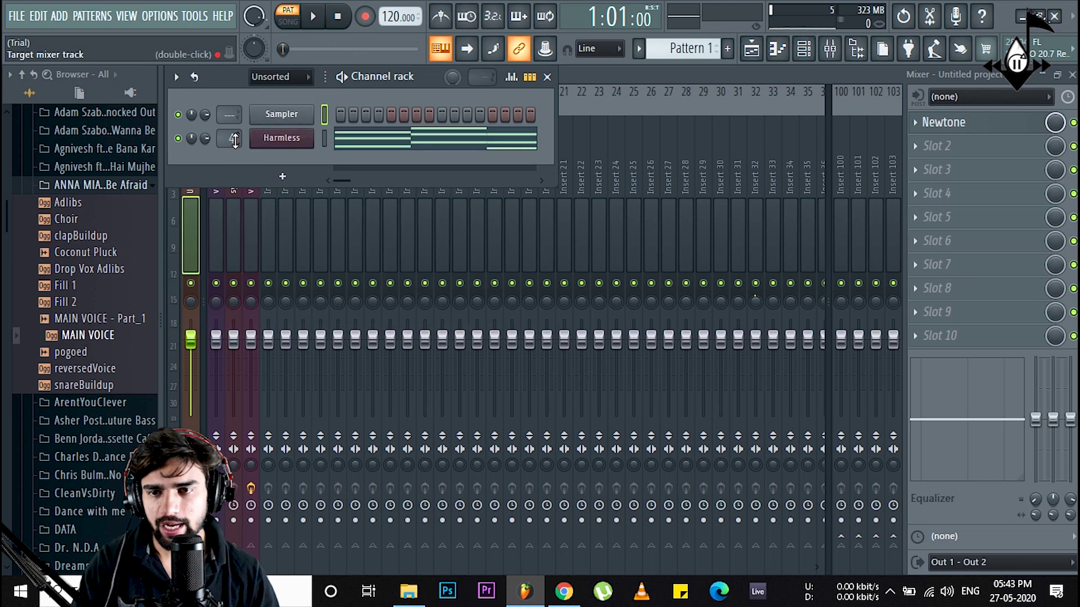
drag(235, 140, 235, 149)
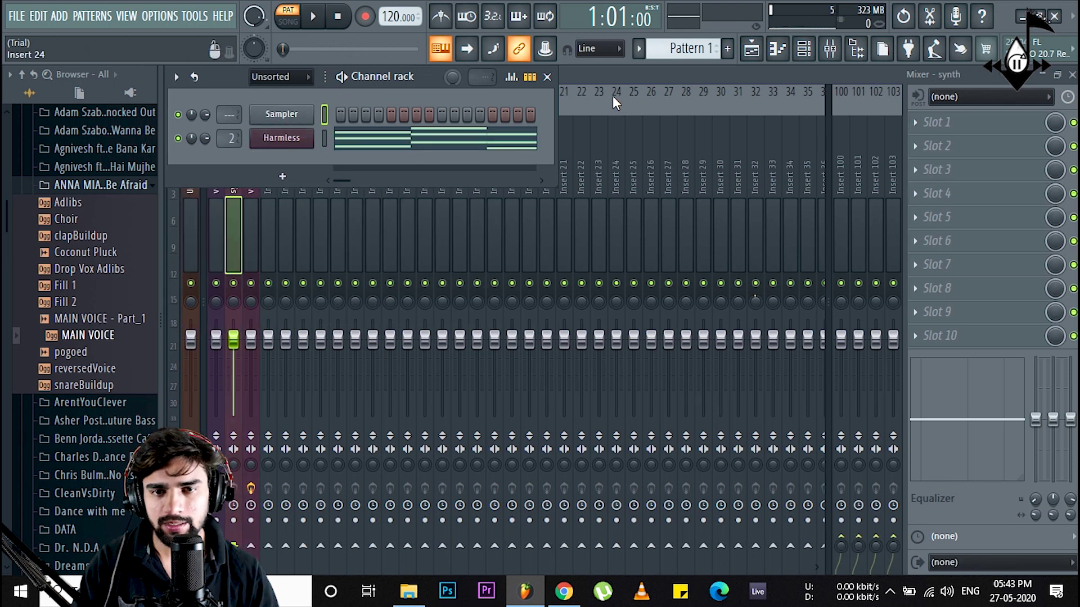
click(628, 119)
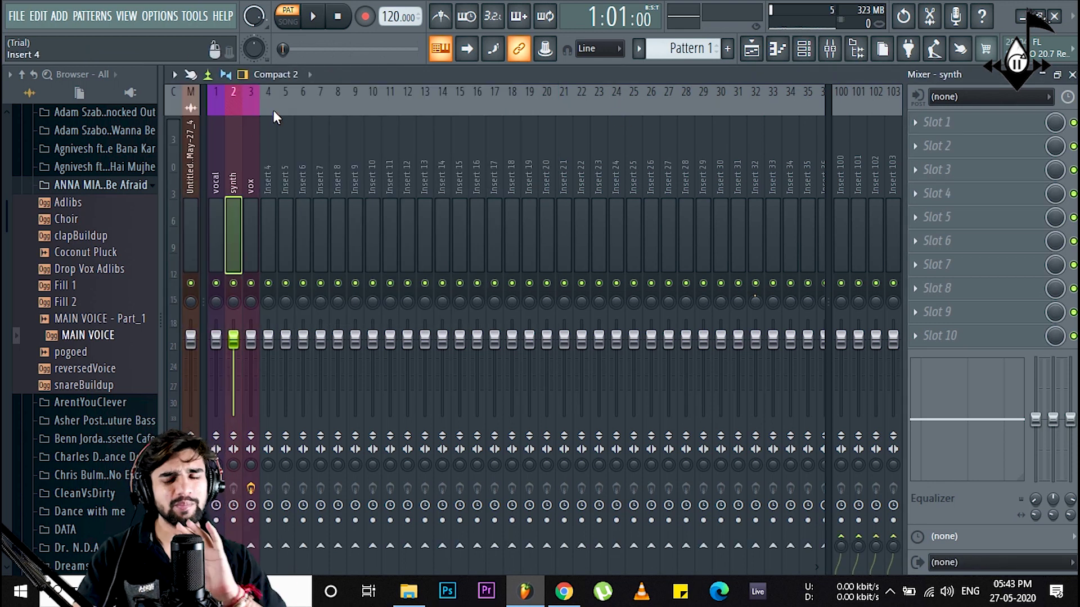
- Load Vocodex into effect slot 5 of the vox track and close its plugin window
click(254, 173)
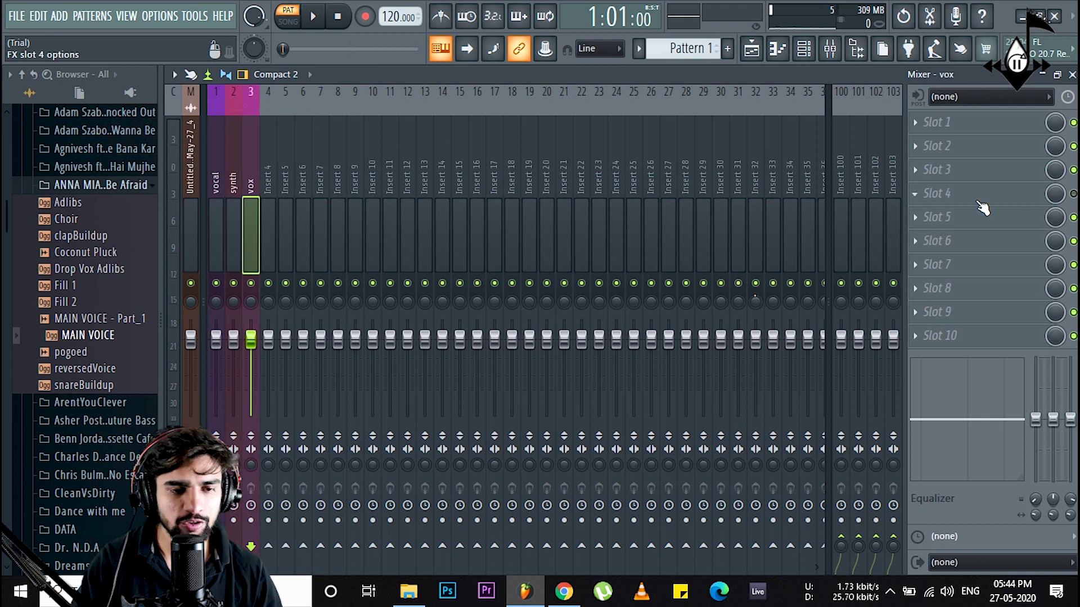
click(970, 217)
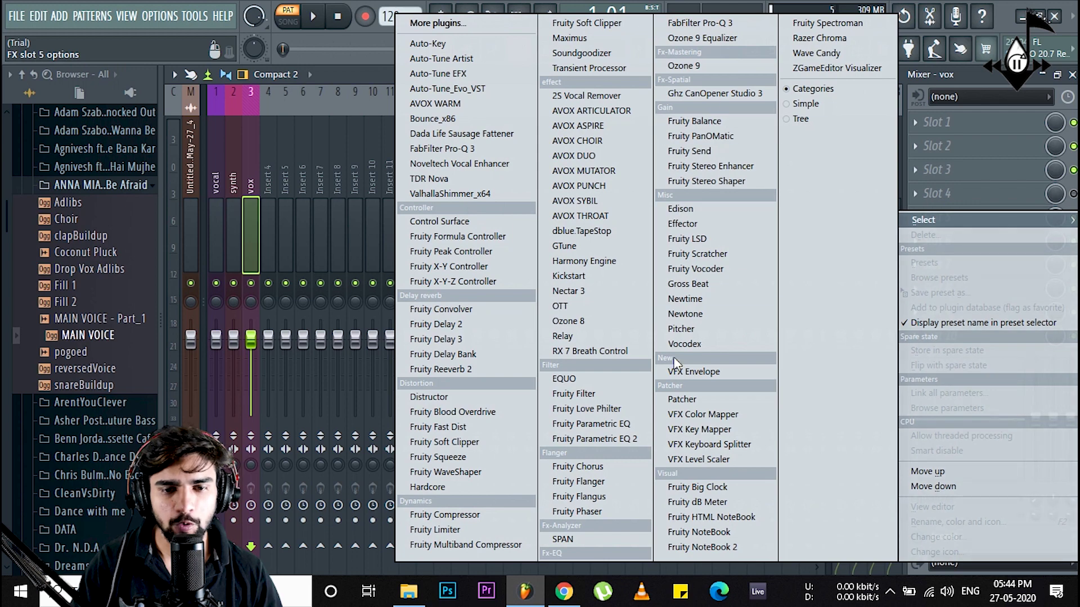
click(687, 342)
drag(548, 230, 688, 171)
click(857, 171)
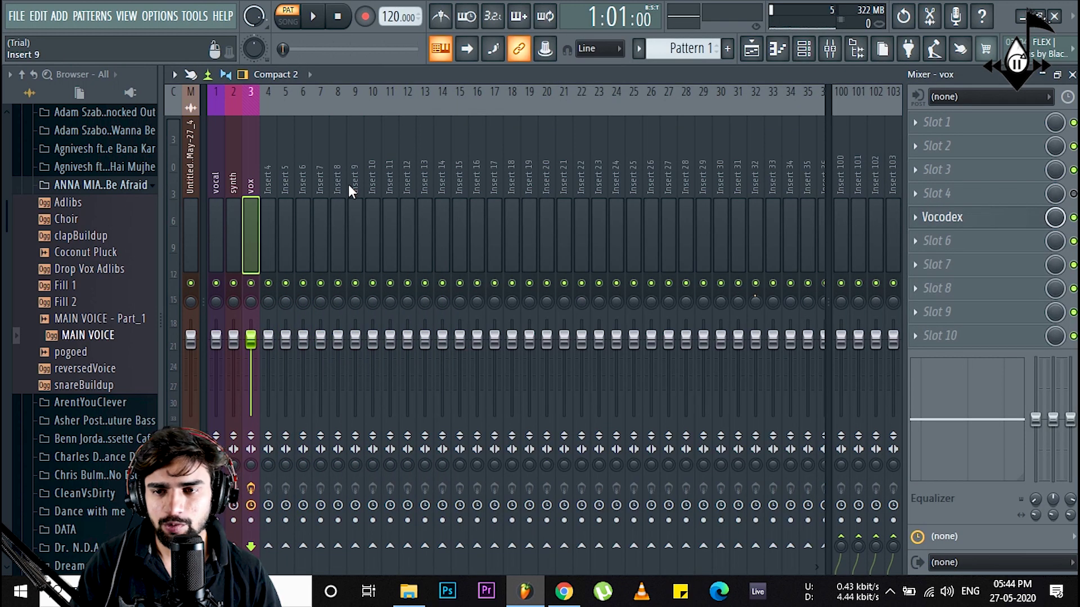
- Sidechain the vocal track to the vox track and remove the vocal track's send to the master
click(220, 149)
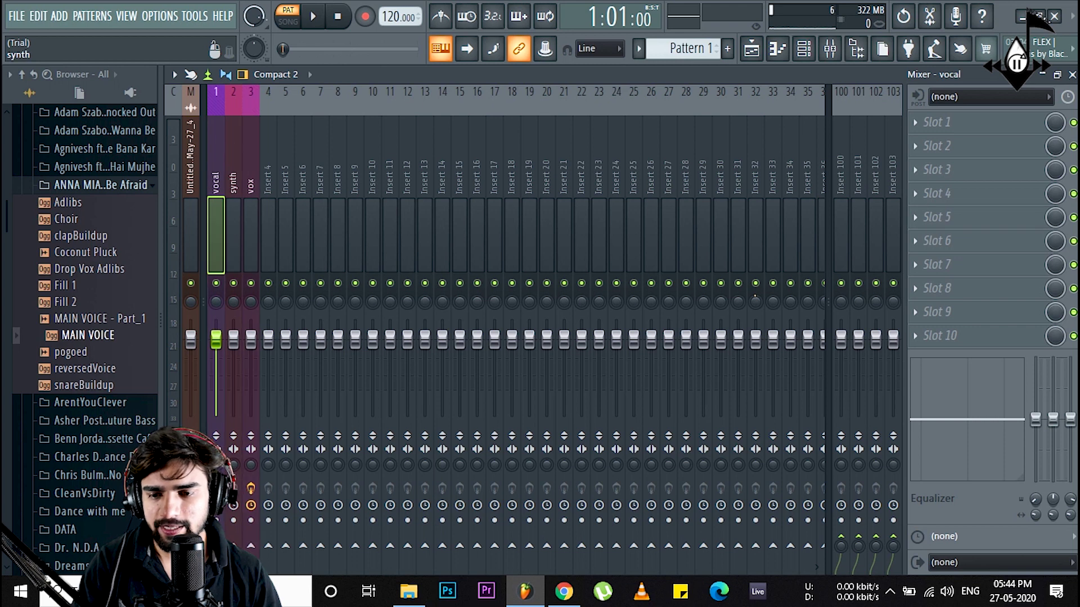
right_click(251, 545)
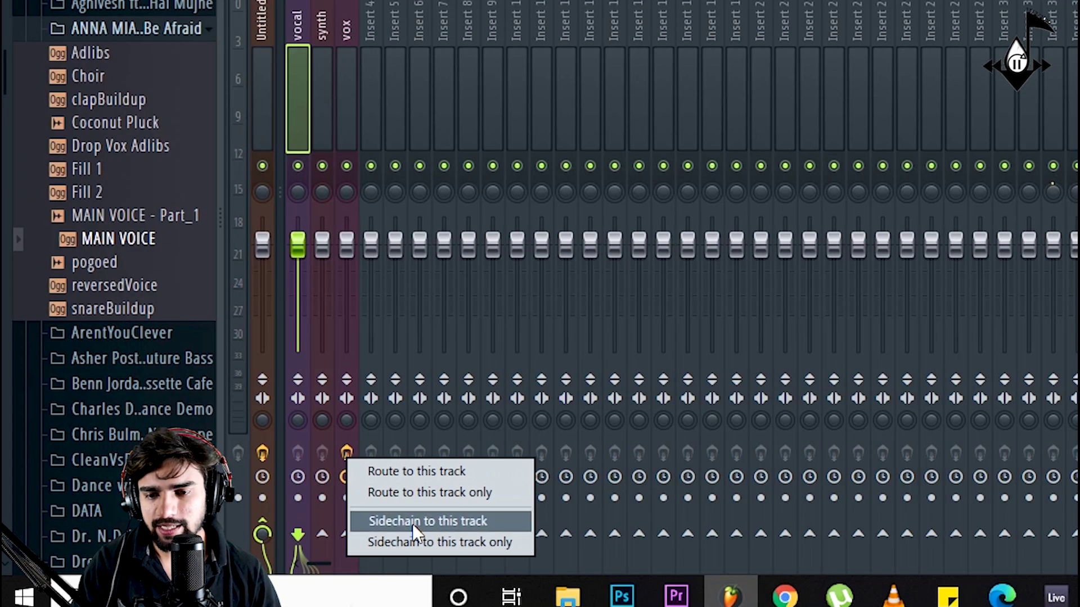
click(428, 522)
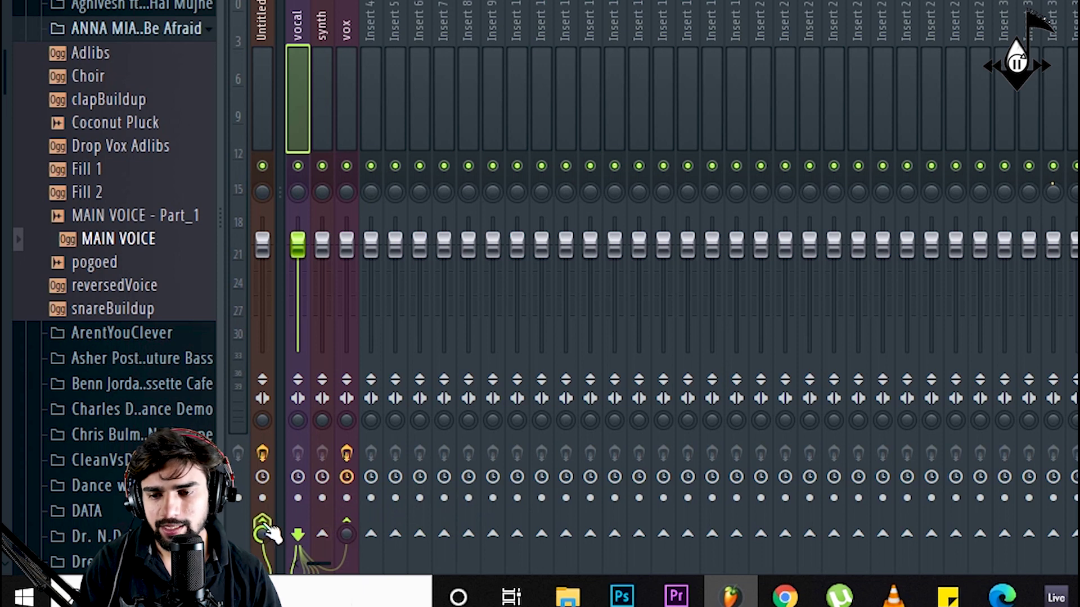
- Sidechain the synth track to the vox track only
click(314, 129)
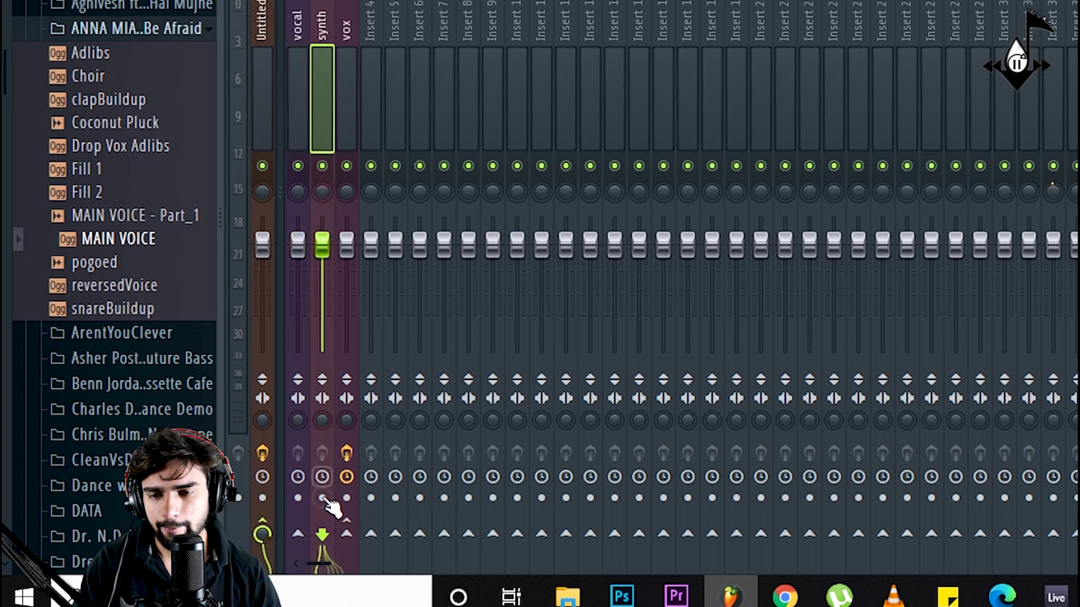
right_click(344, 534)
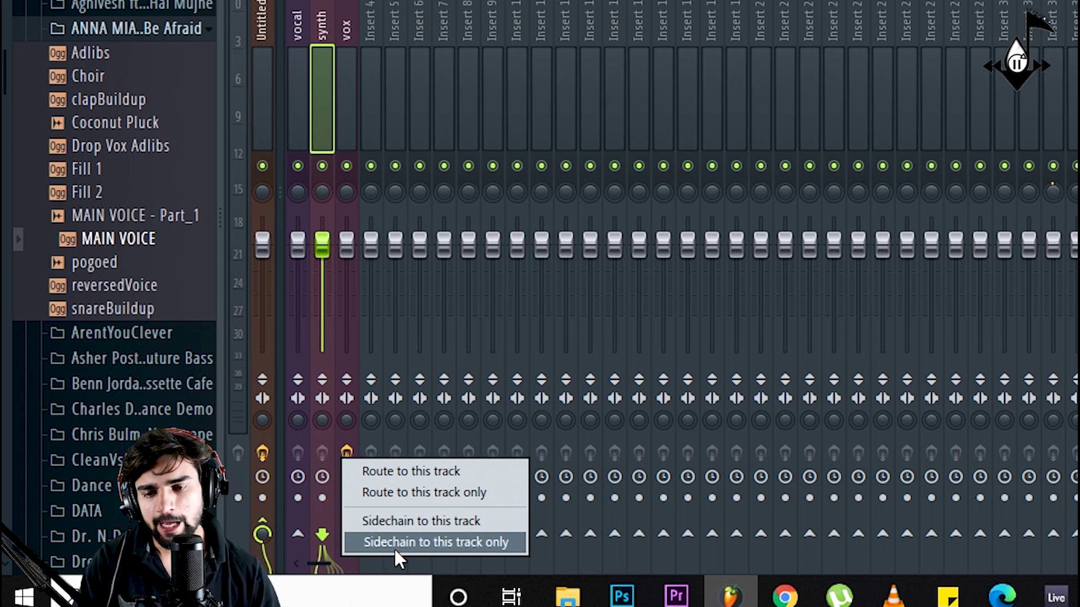
click(460, 542)
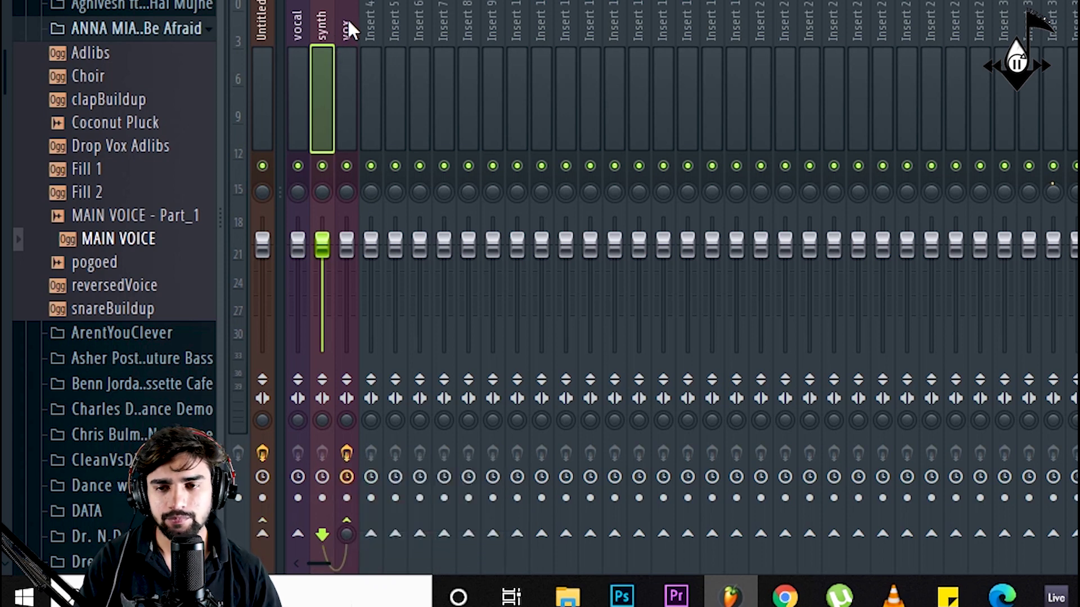
- Check the vocal track's routing and route the vox track to Insert 5 instead of the master
click(355, 59)
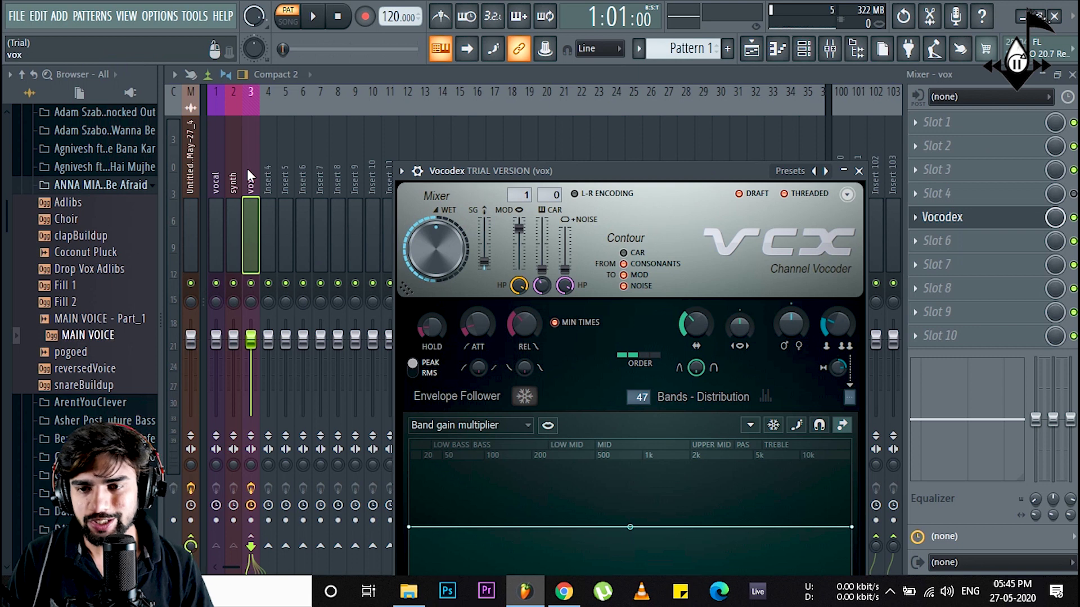
click(233, 219)
click(213, 171)
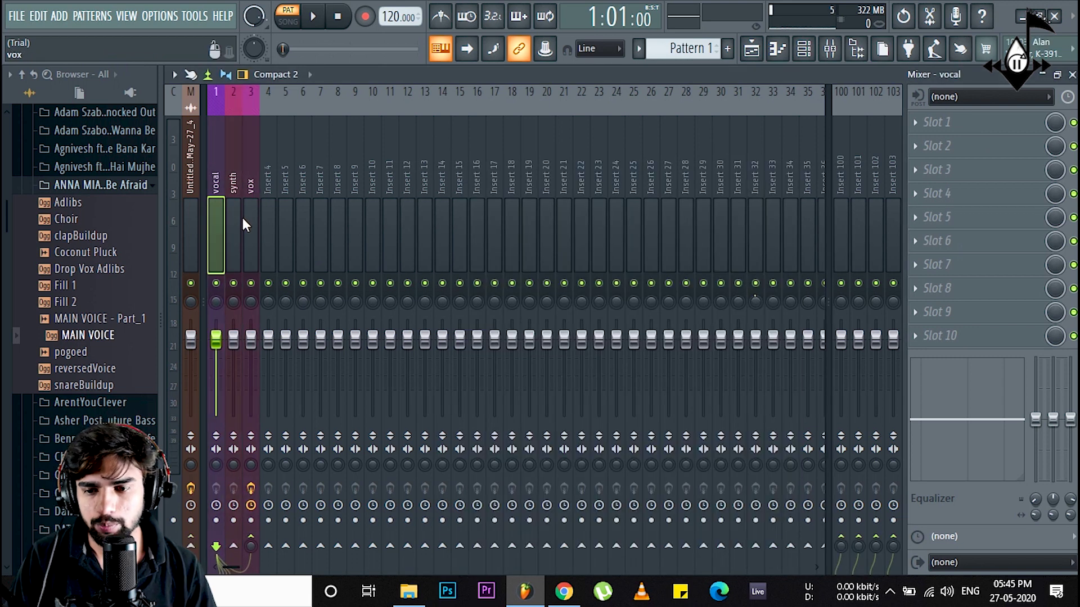
click(251, 183)
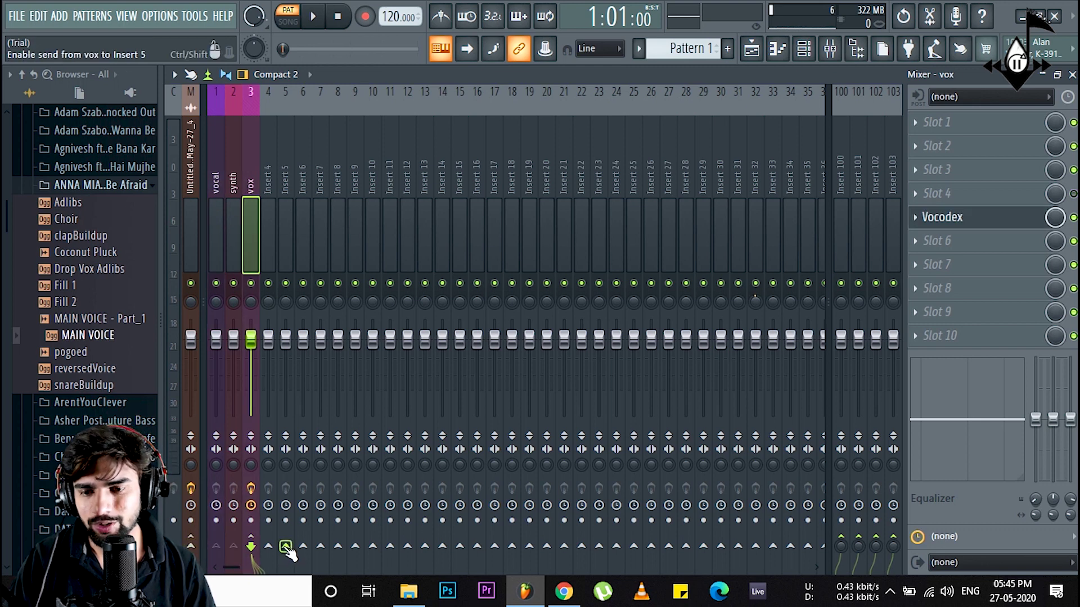
click(287, 153)
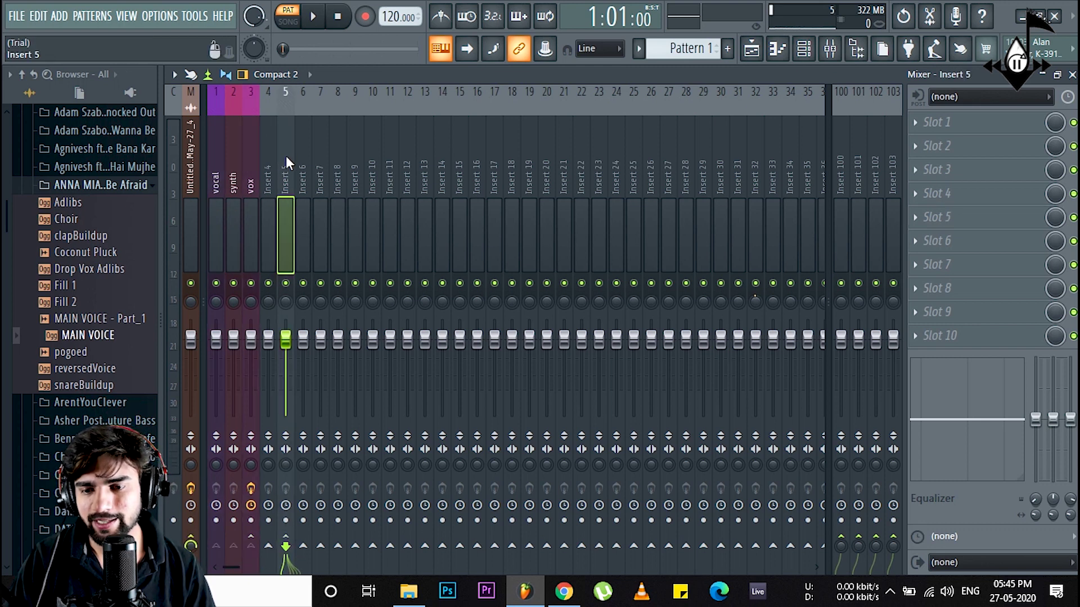
click(251, 172)
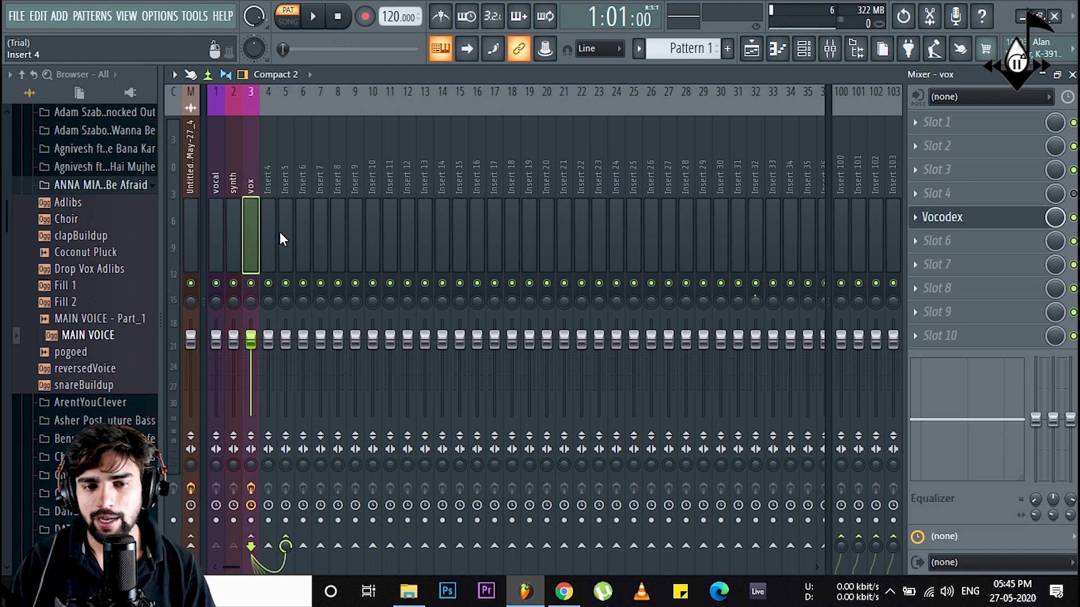
- Open Vocodex on the vox track, detach its window and move it so all its controls are within reach
click(1012, 217)
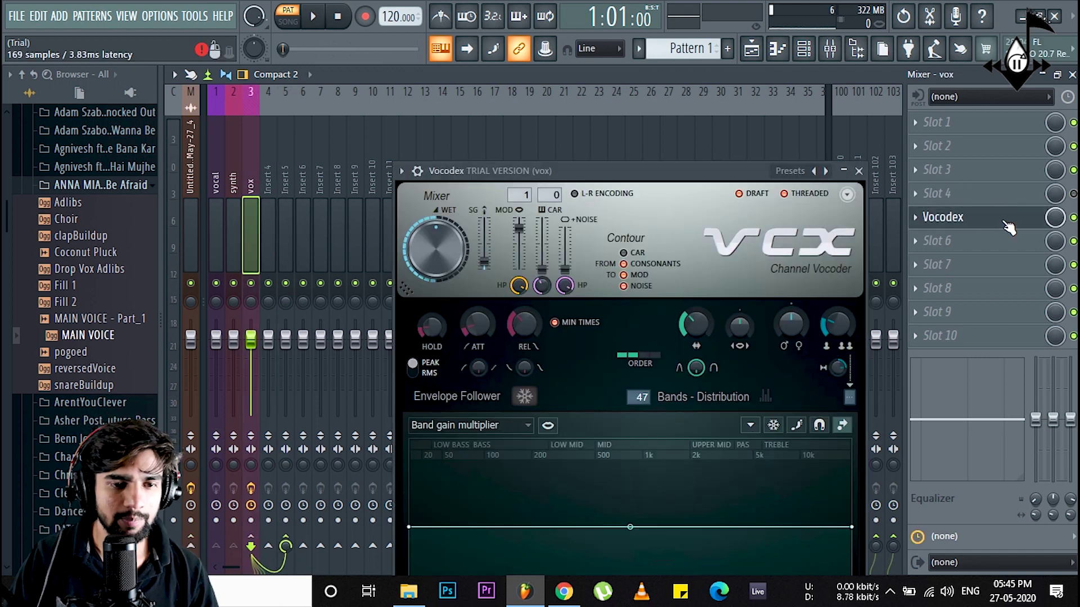
click(401, 171)
click(444, 506)
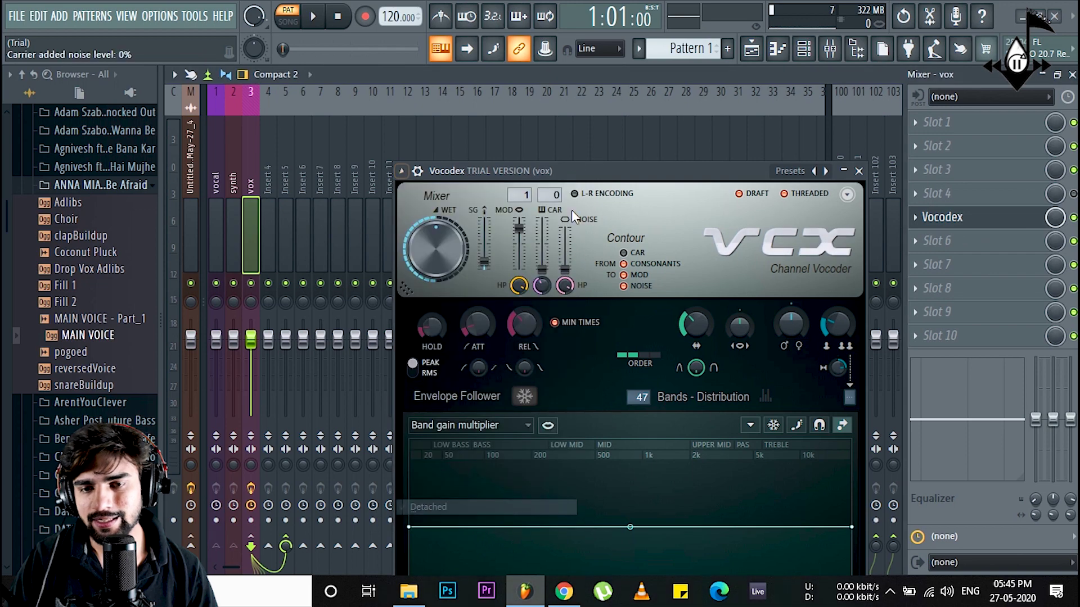
drag(581, 183, 462, 48)
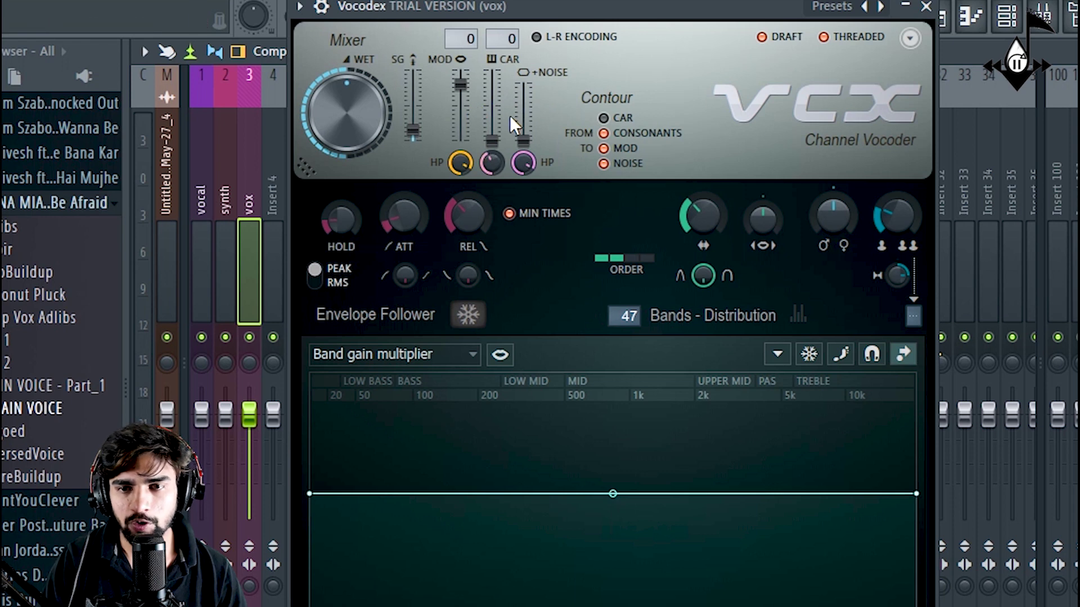
- Set Vocodex's modulator input to vocal and its carrier input to synth
click(466, 40)
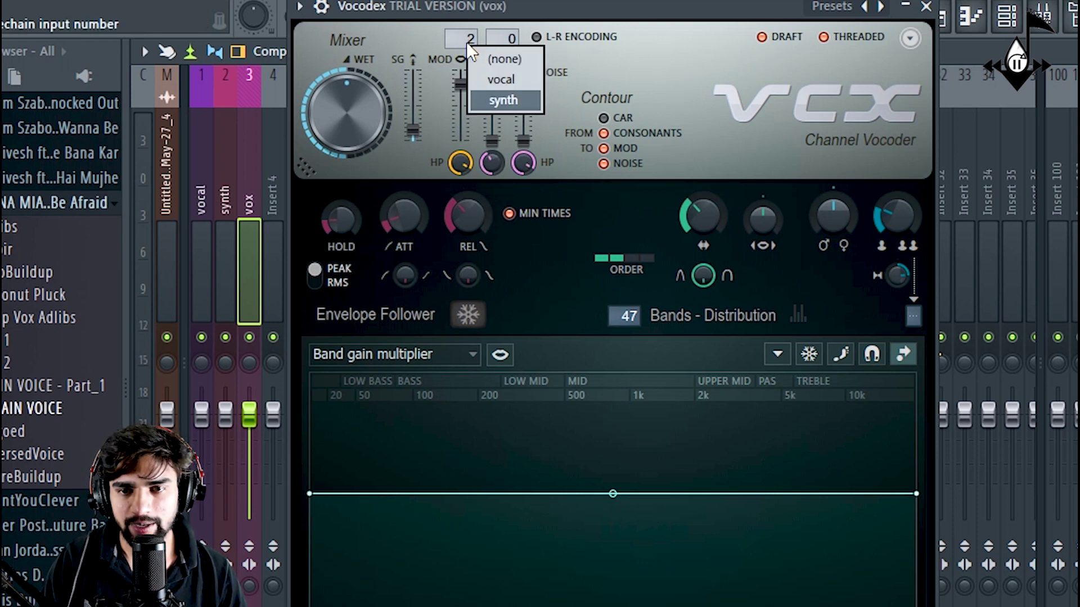
click(498, 80)
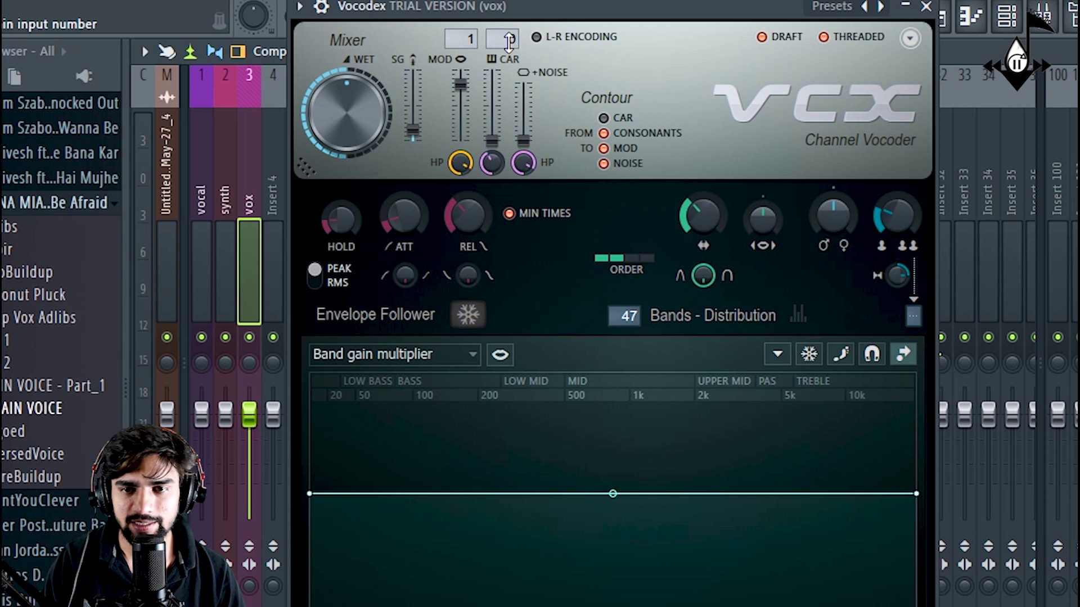
drag(509, 41, 525, 60)
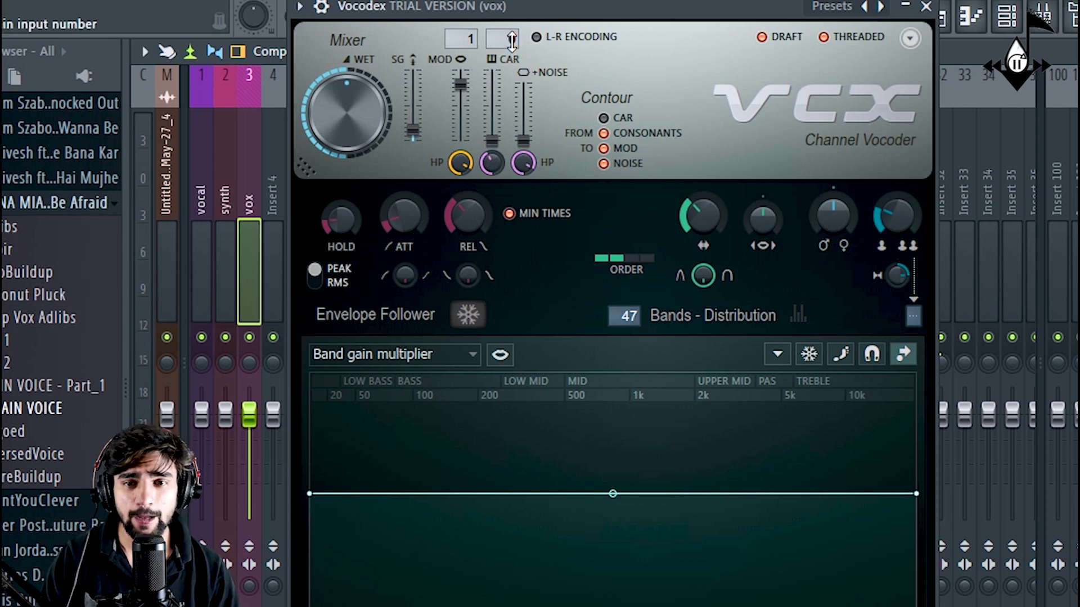
click(512, 34)
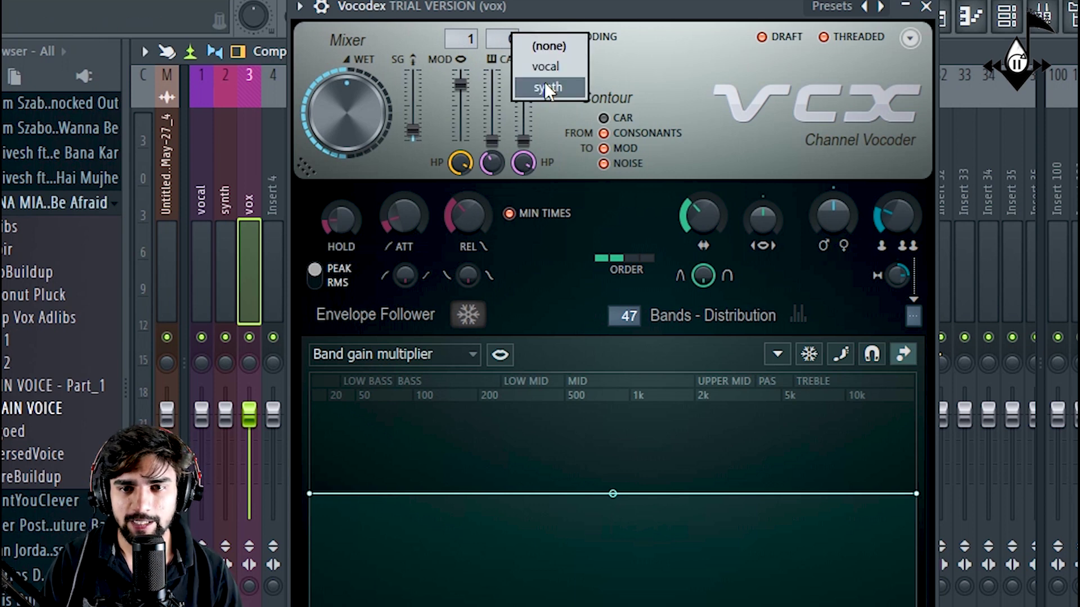
click(545, 85)
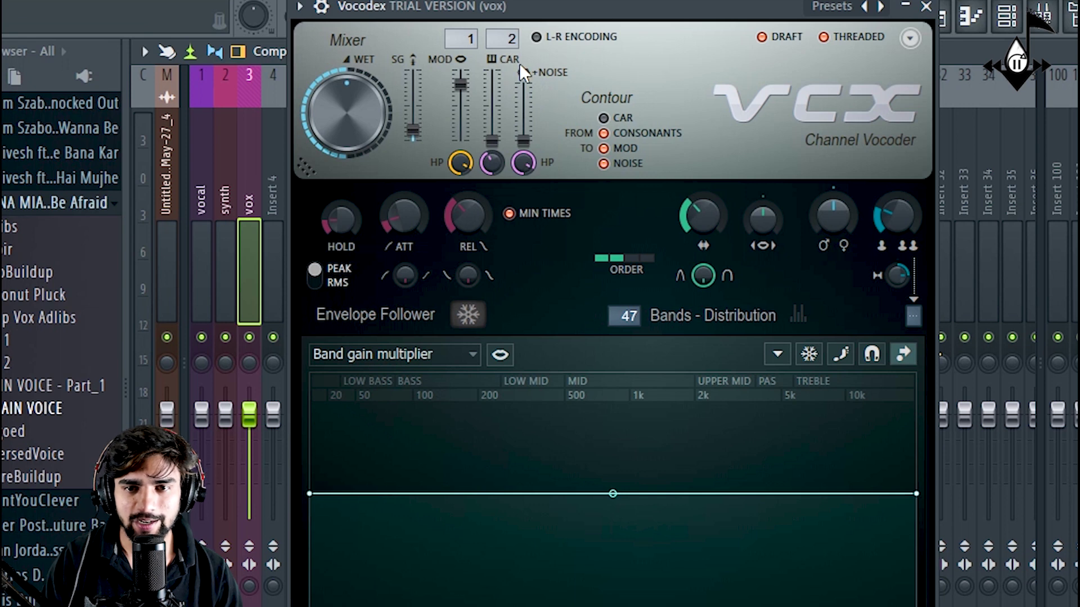
- Lower Vocodex's modulator pass-through level to -INF dB and turn off Draft and the Contour options Consonants, Mod and Noise
drag(461, 84, 461, 138)
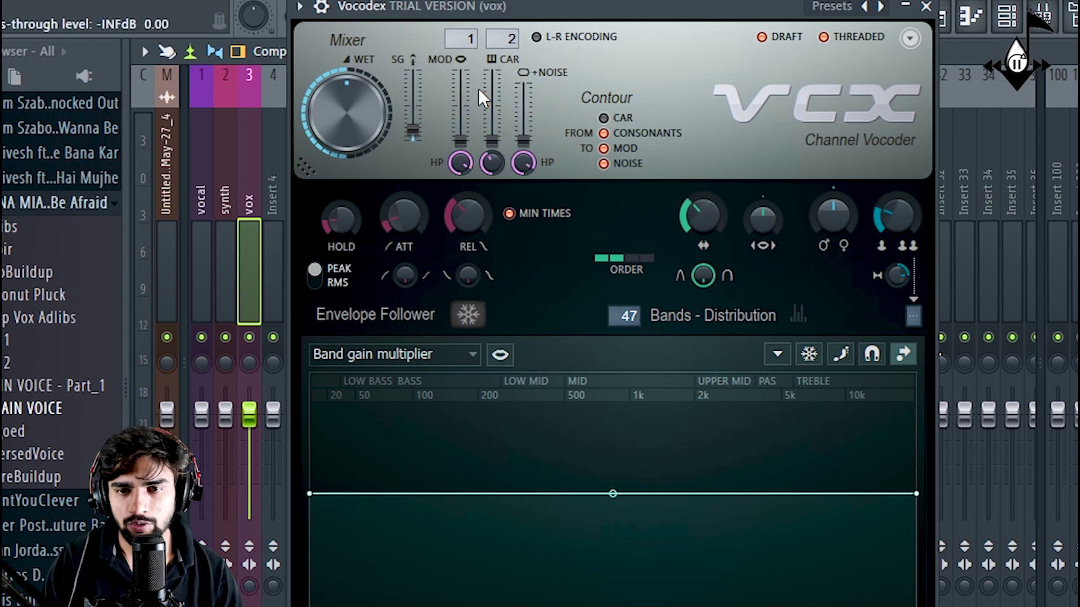
click(603, 133)
click(607, 161)
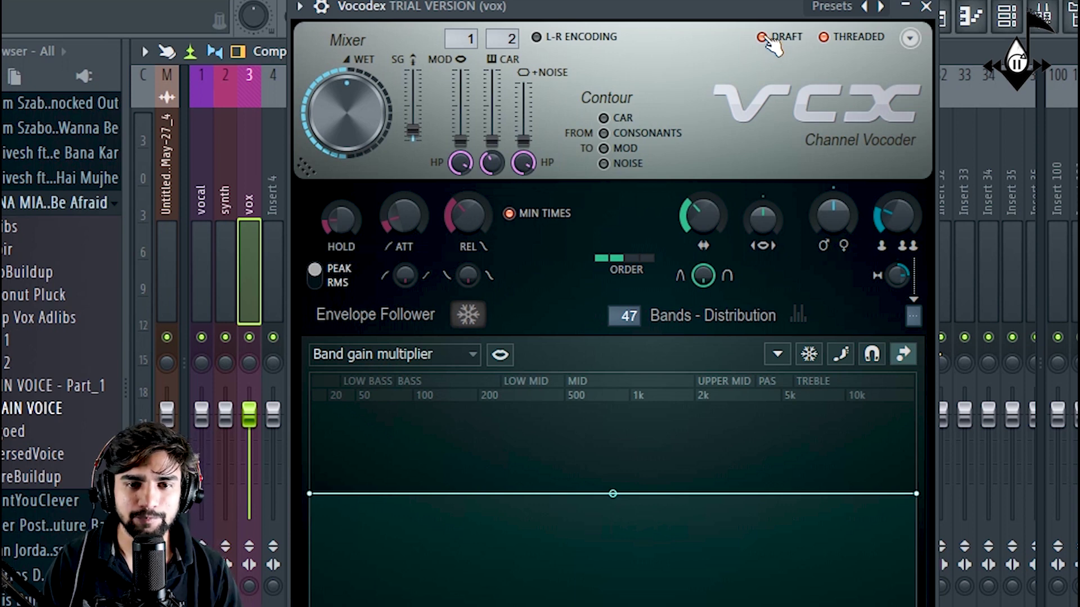
drag(753, 15, 798, 10)
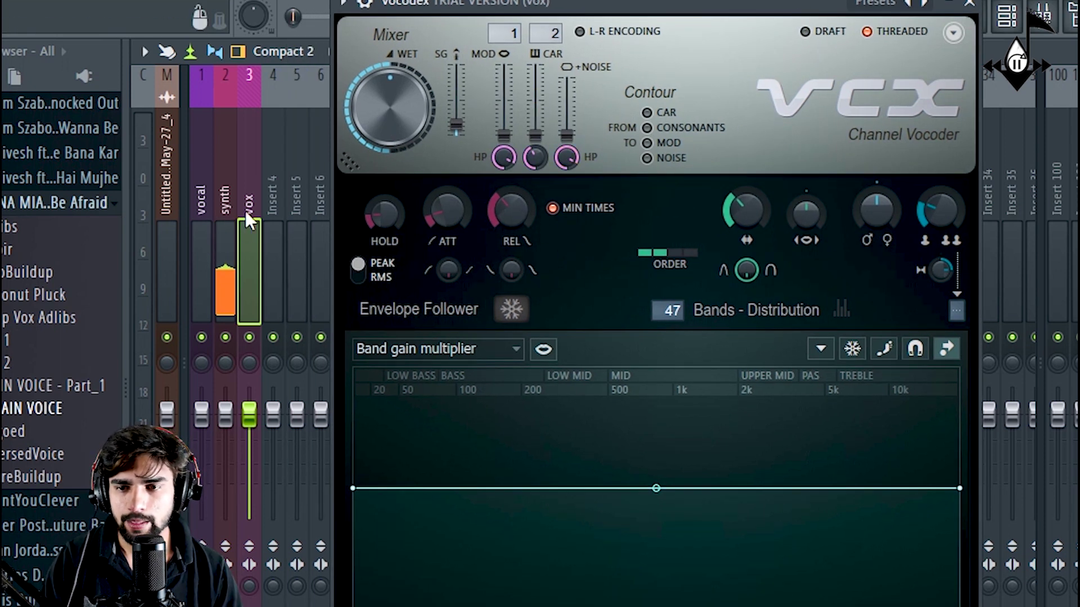
- Show the playlist with the Vocodex window moved aside and play the arrangement from bar 3
click(204, 177)
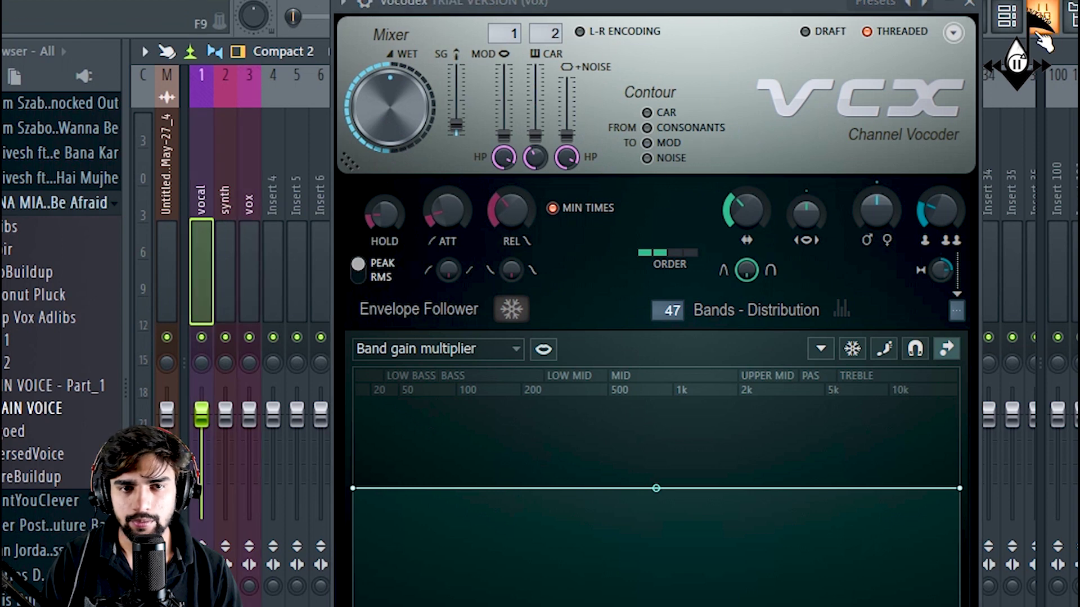
click(828, 4)
drag(828, 4, 886, 129)
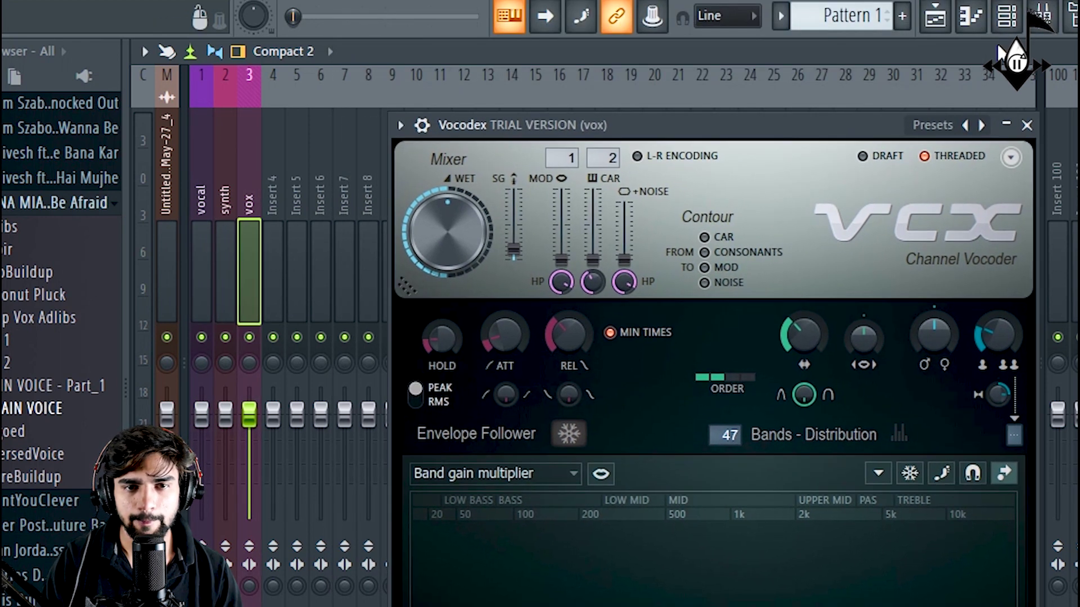
click(936, 17)
drag(597, 130, 1077, 158)
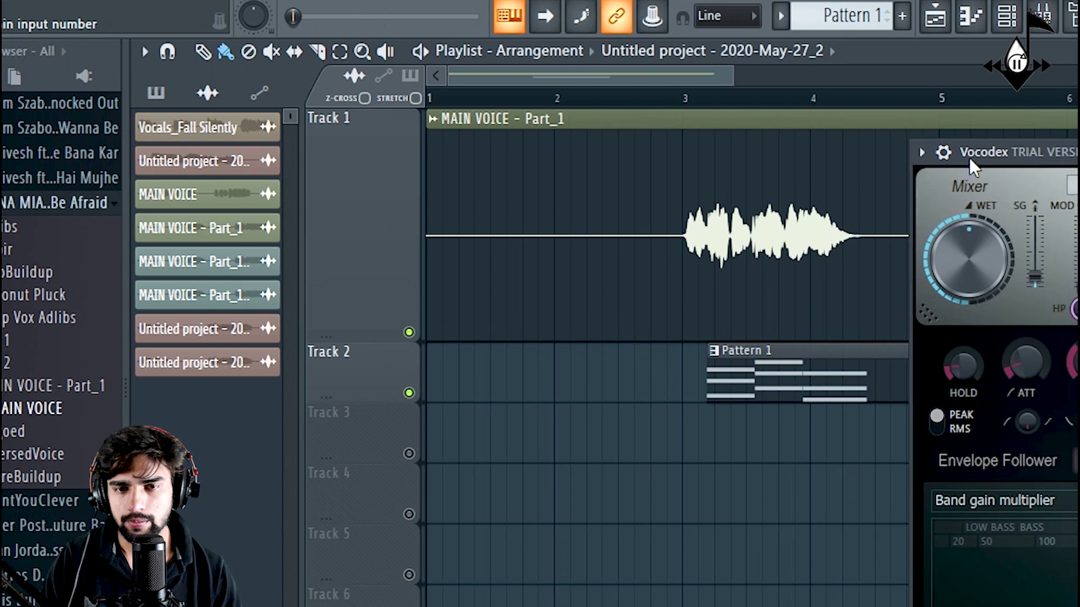
click(686, 101)
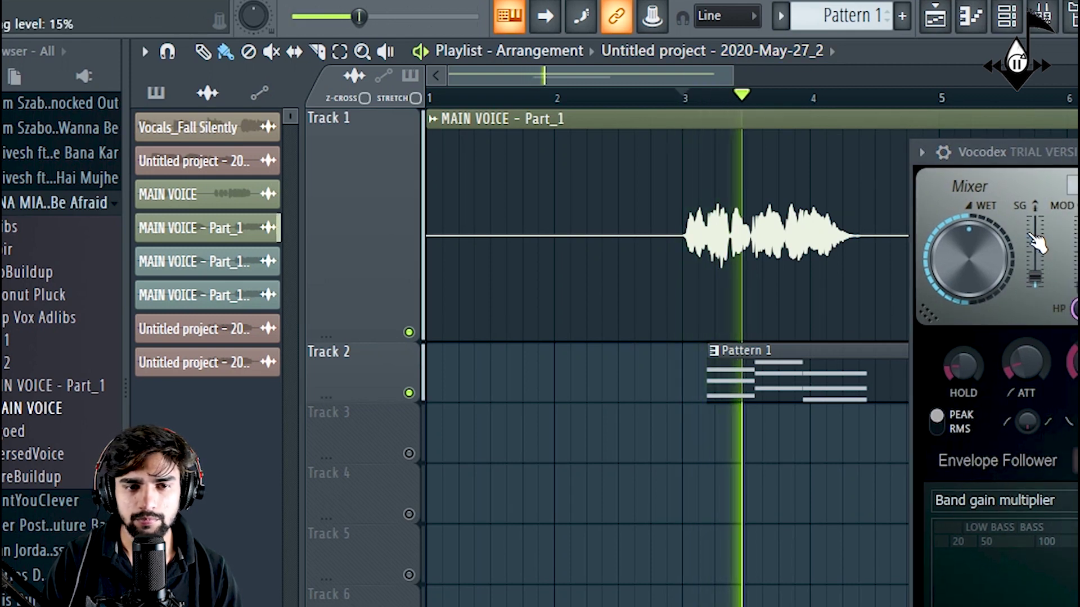
key(space)
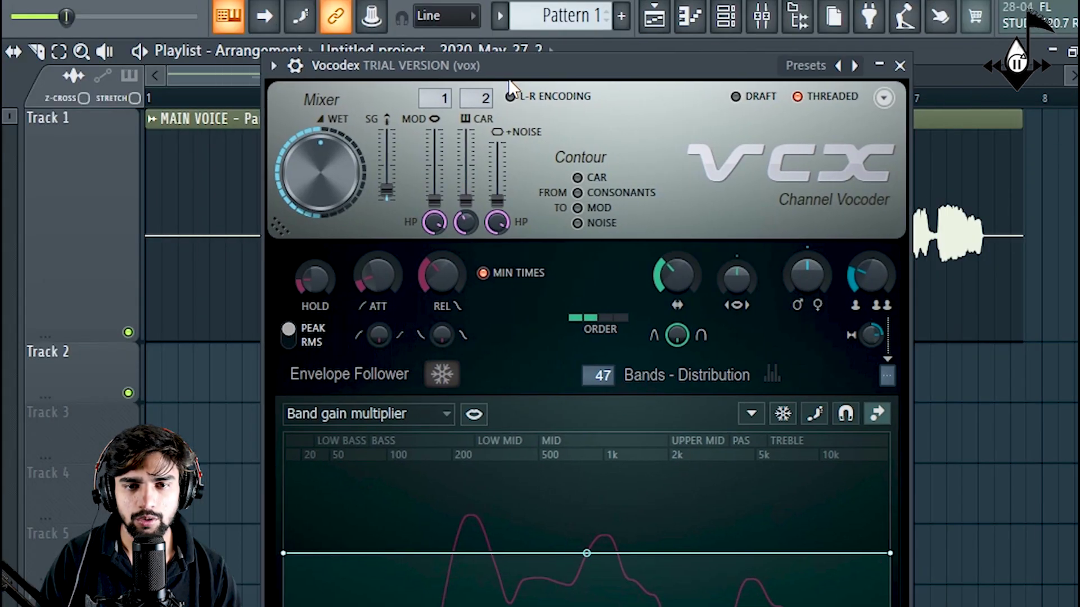
- Bring the Vocodex window back into view, audition the vocoder with Order at 4 and reduce the Order to 1
drag(508, 79, 558, 79)
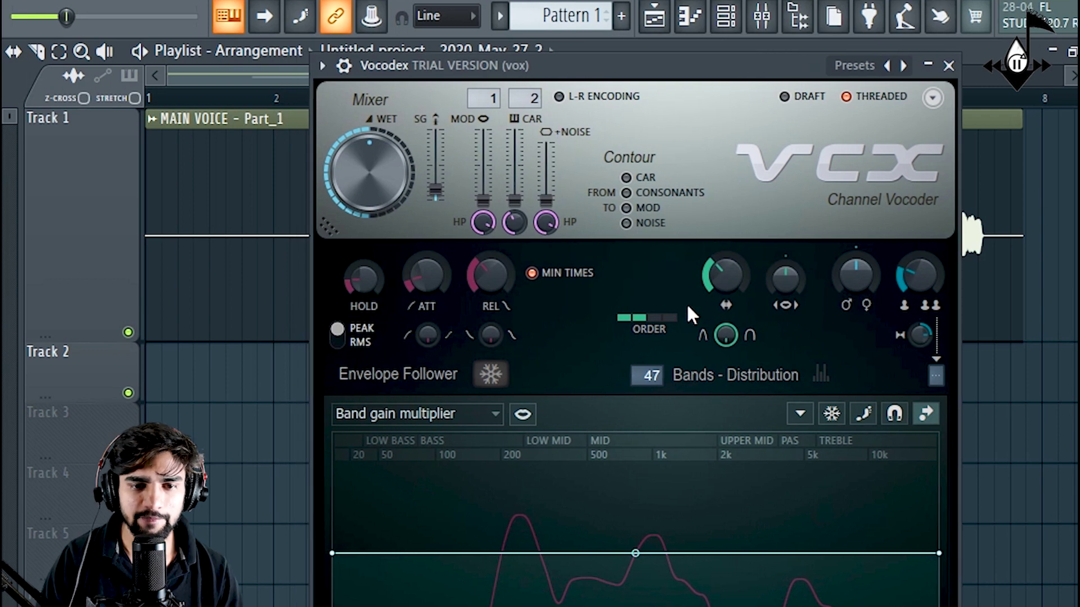
drag(673, 69, 672, 70)
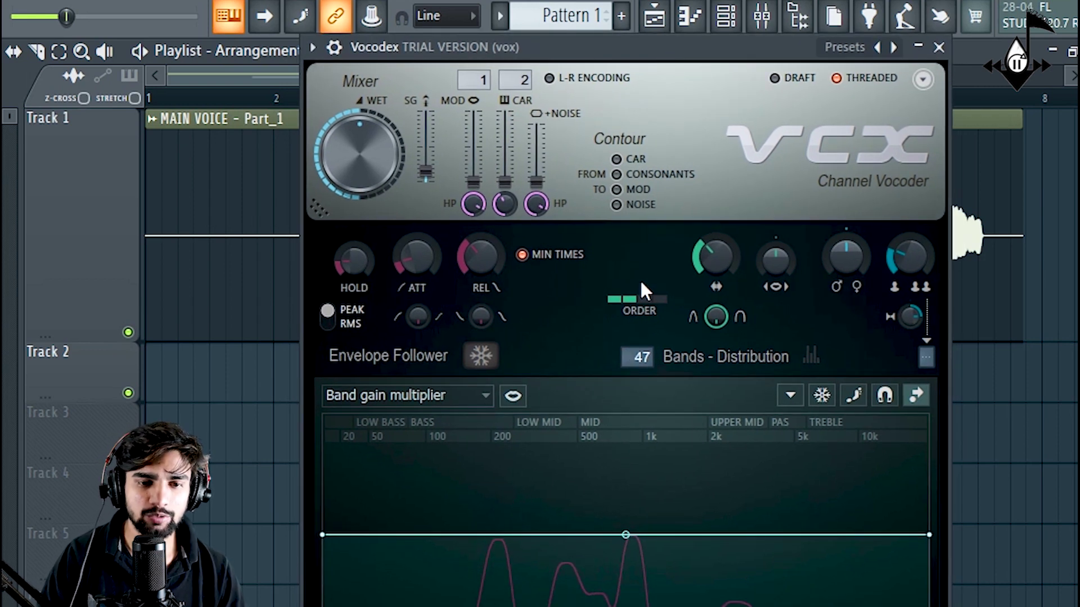
key(space)
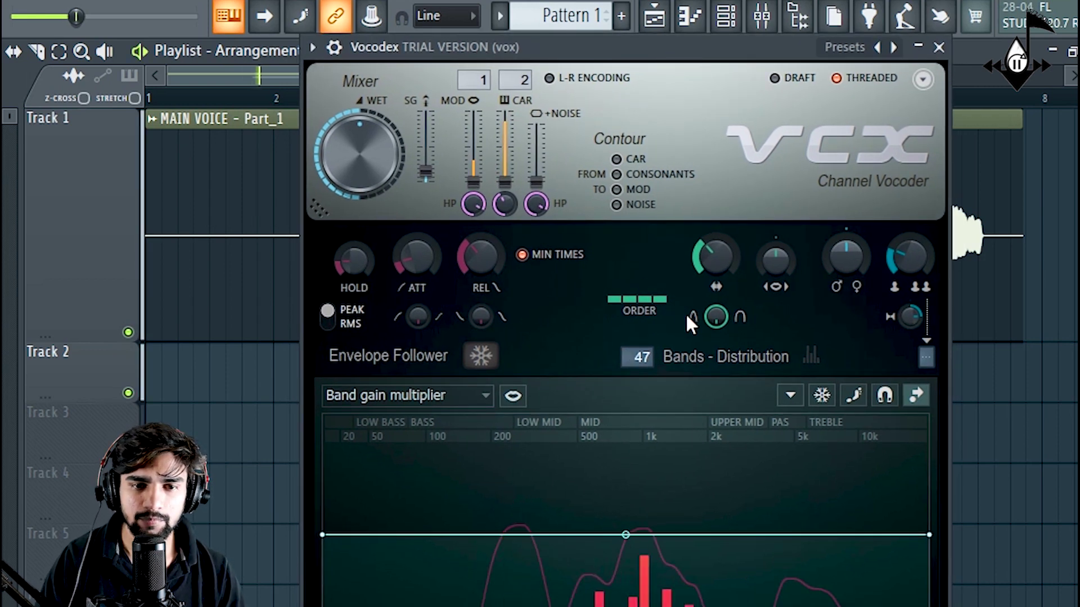
key(space)
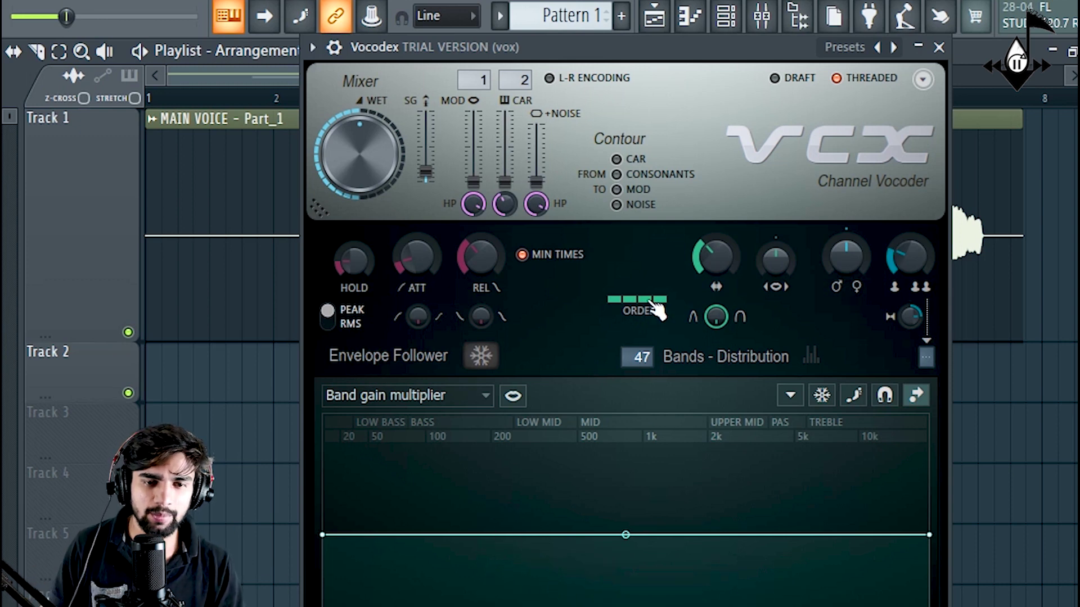
click(646, 300)
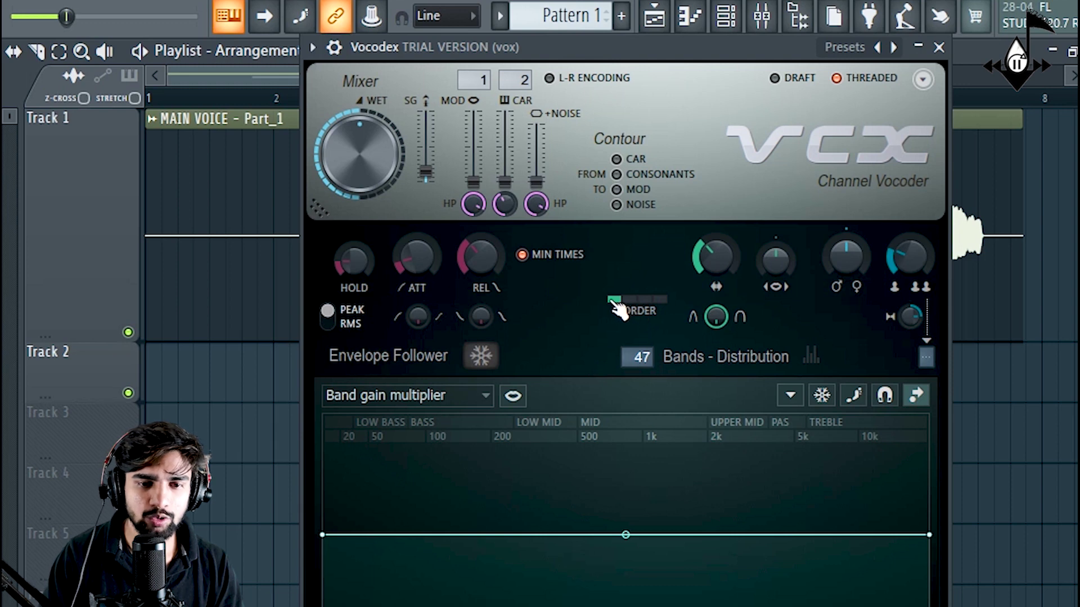
- Audition the vocoder at the lowest Order setting and raise the Order to 2
key(space)
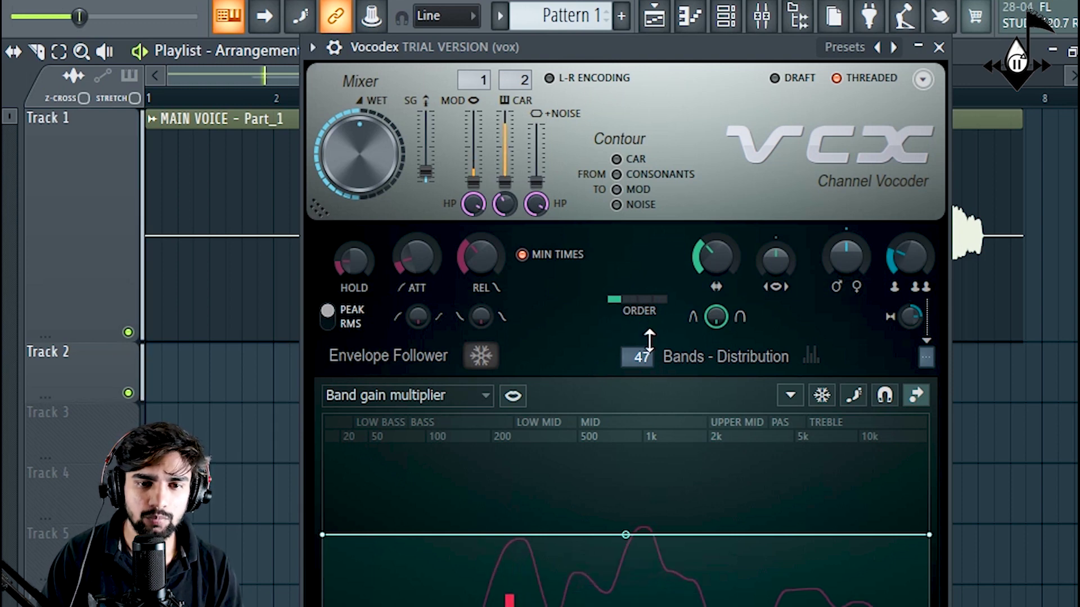
key(space)
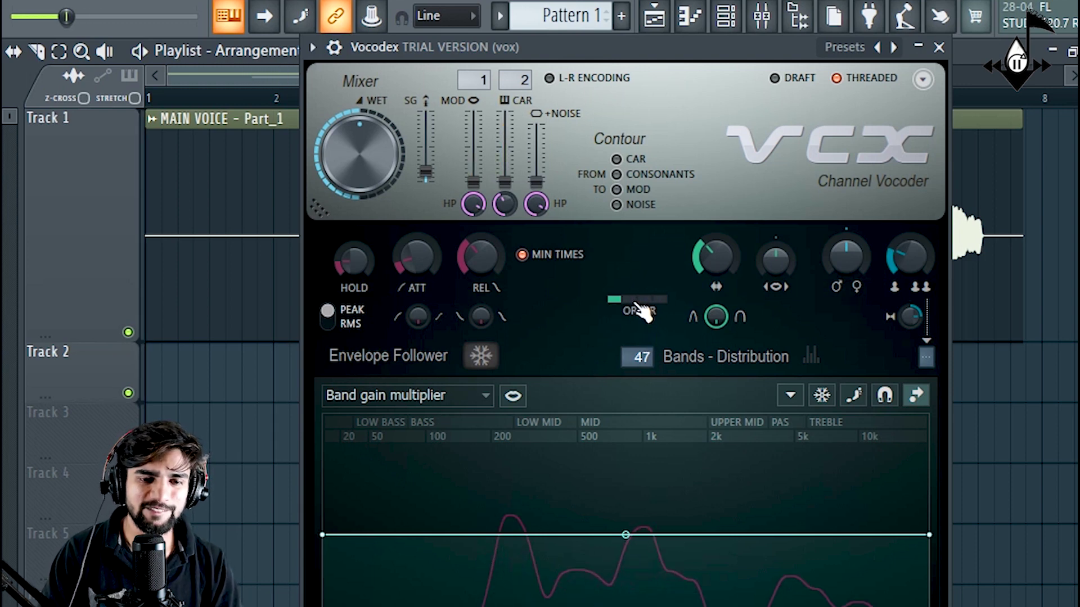
click(643, 300)
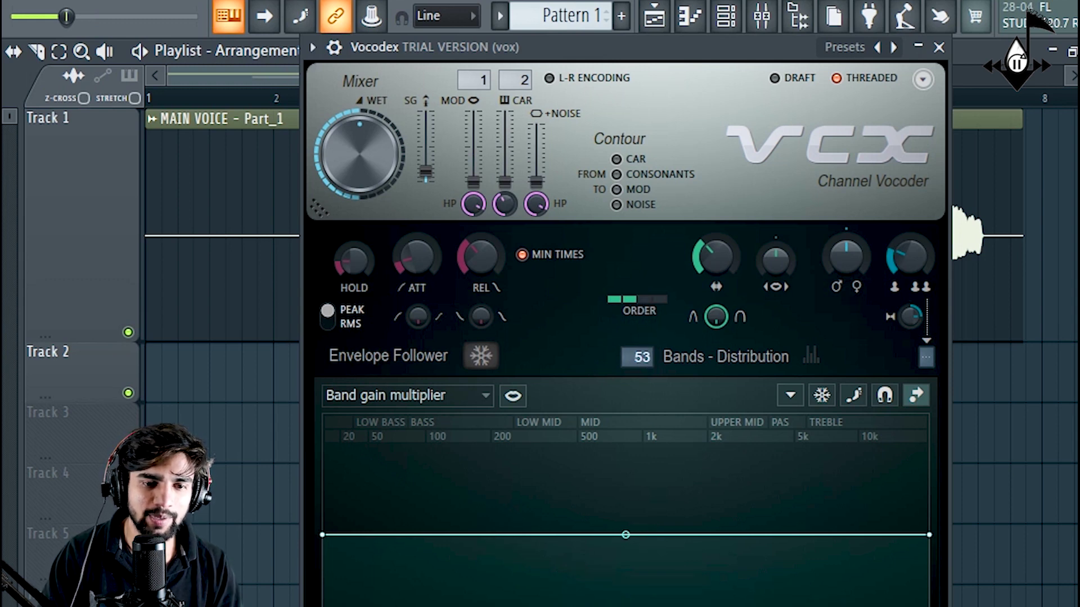
- Play the arrangement while adjusting Vocodex's band count, set it to 50 bands and audition the result
key(space)
scroll(645, 365, up, 9)
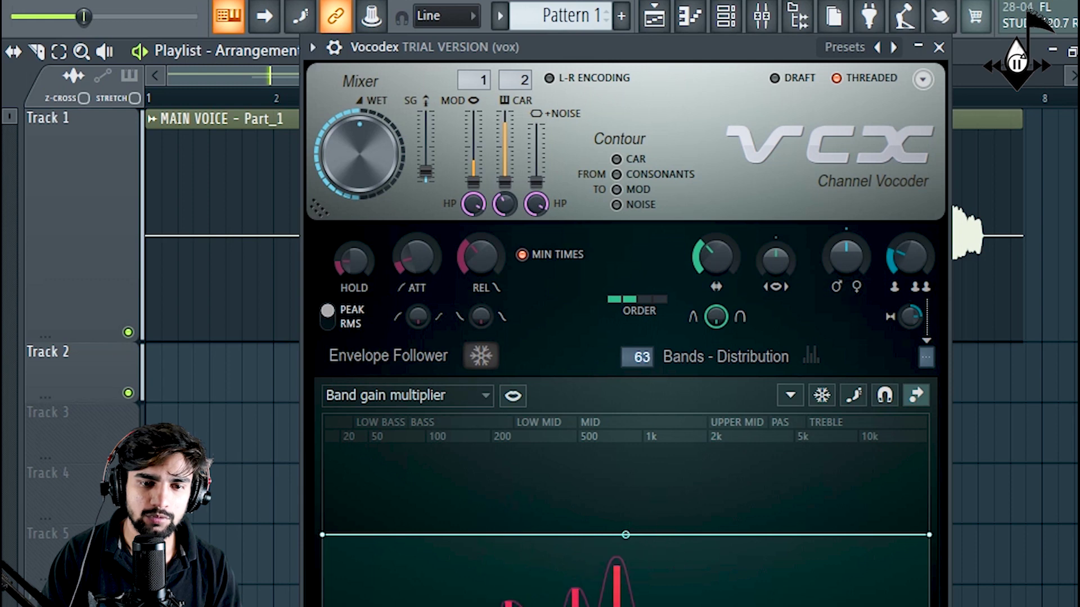
scroll(646, 364, down, 1)
key(space)
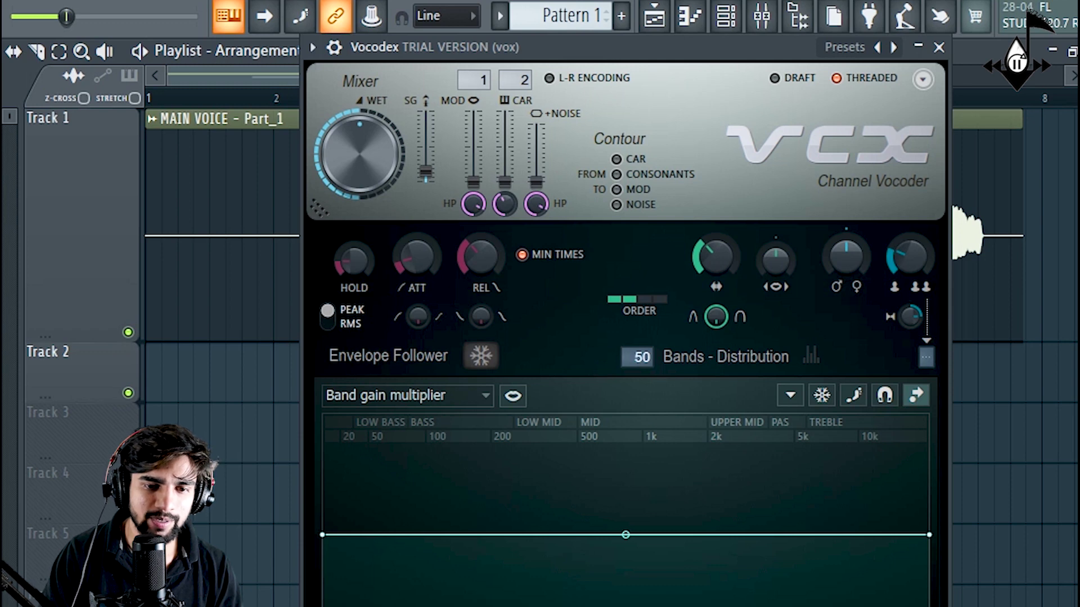
key(space)
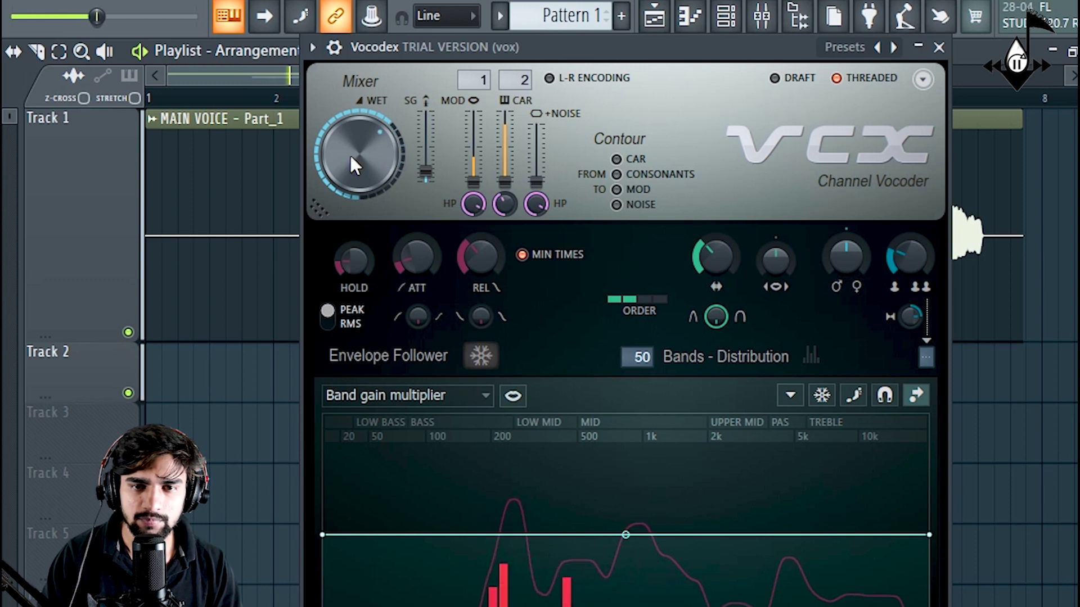
key(space)
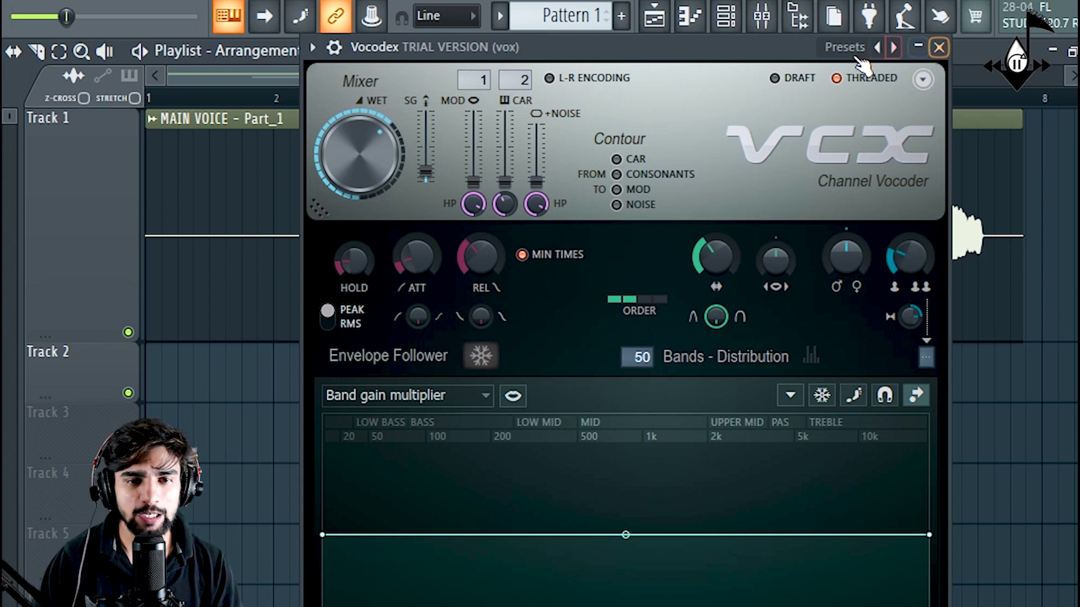
- Return to the playlist and open the Pattern 1 clip's Harmless notes in the piano roll
drag(750, 49, 763, 110)
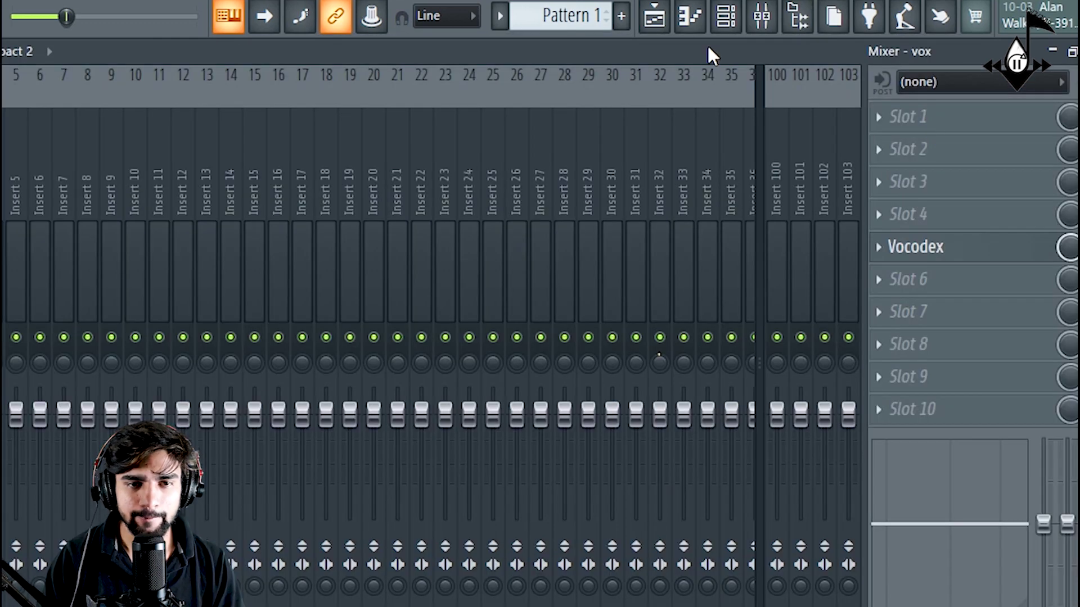
click(654, 16)
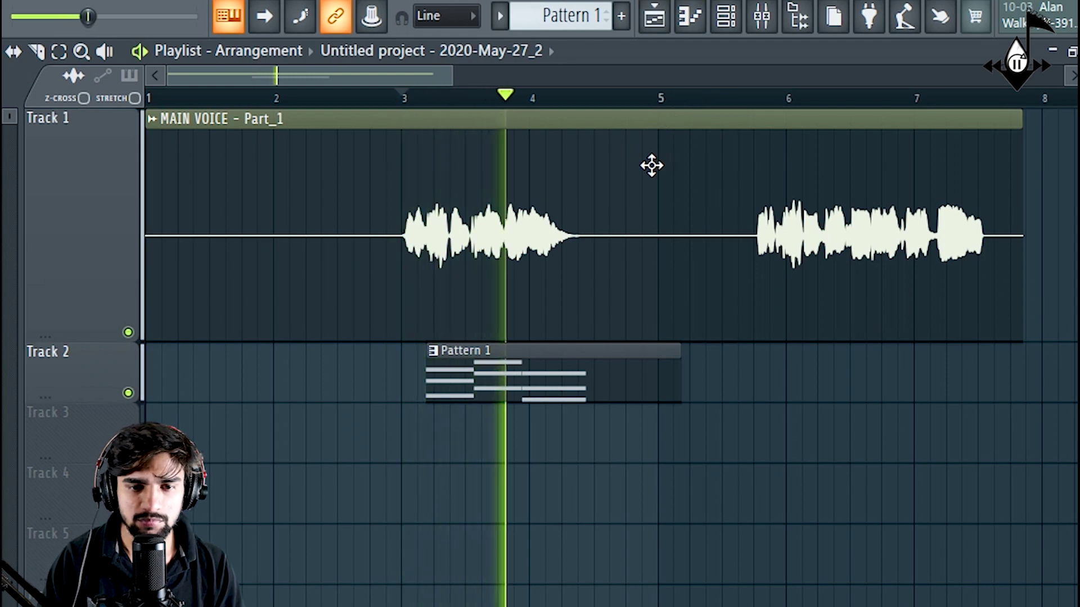
double_click(477, 378)
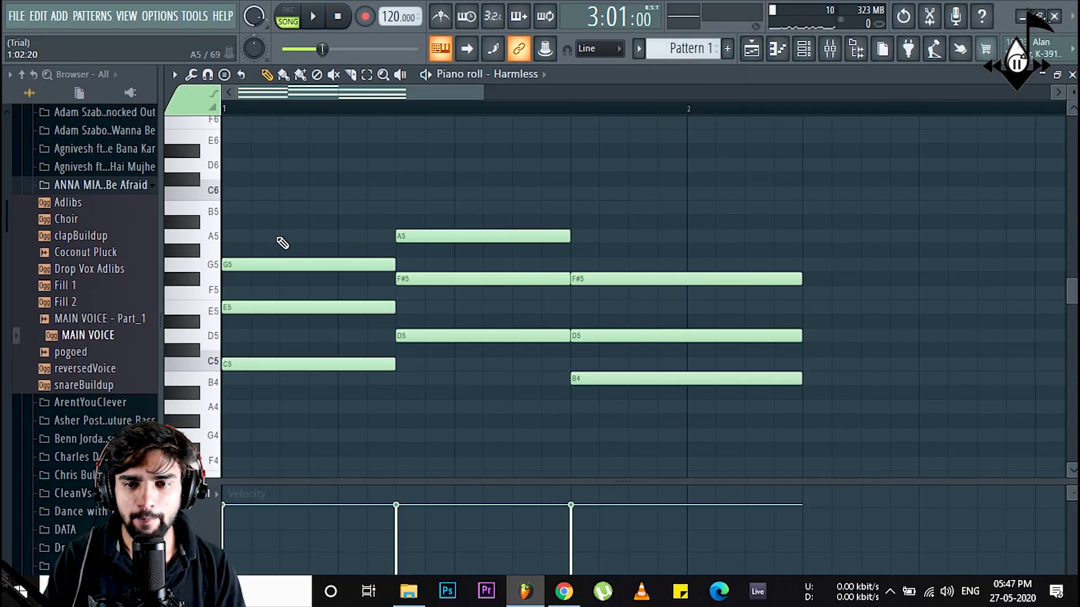
- Add short B5 and C#6 notes above the first two chords and audition them
scroll(354, 183, up, 1)
scroll(365, 164, down, 1)
click(344, 208)
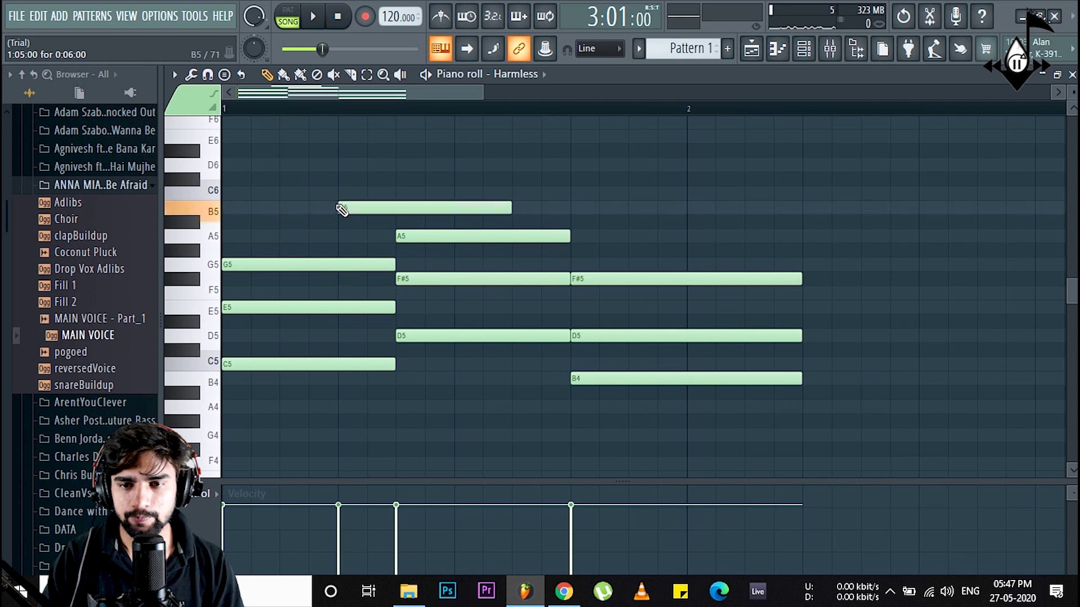
mouse_move(510, 207)
mouse_down()
mouse_move(398, 207)
mouse_move(426, 203)
mouse_up()
click(460, 179)
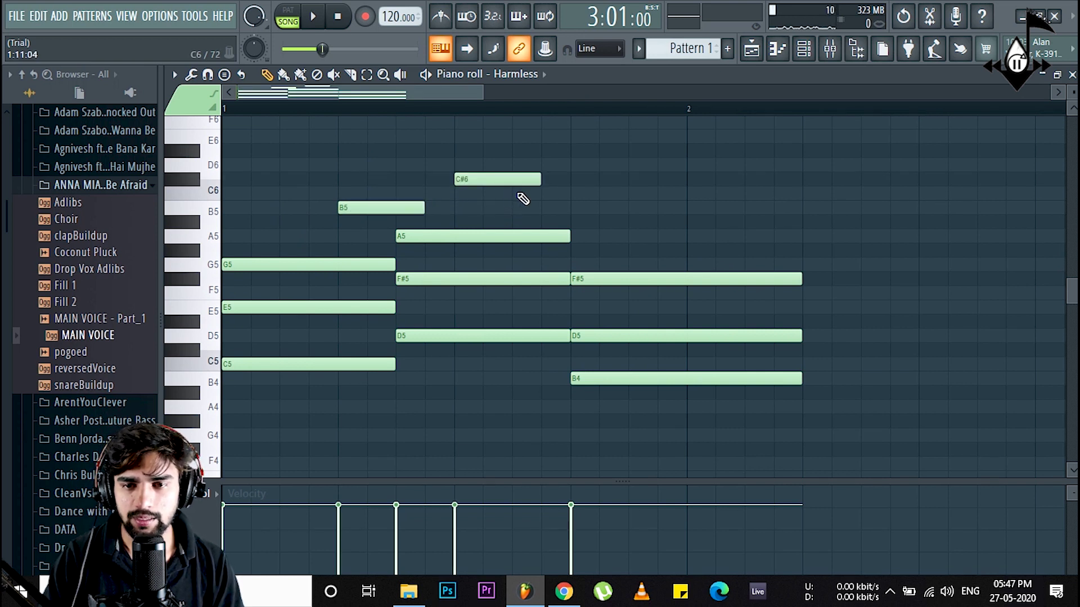
key(space)
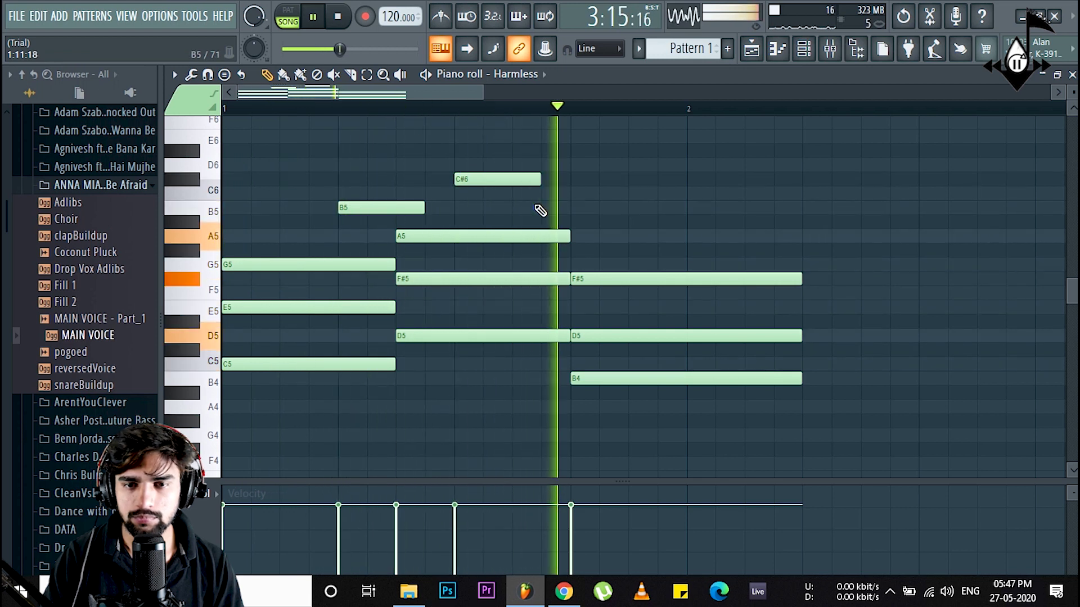
key(space)
- Add a short B5 note above the third chord, move the C#6 note to D6 and play the melody
click(601, 180)
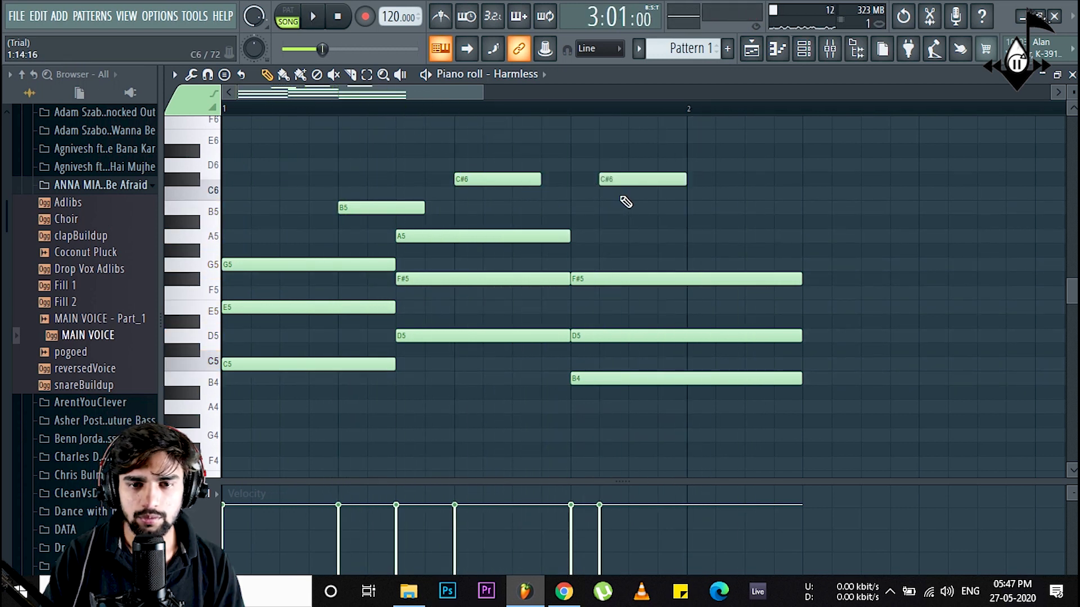
drag(630, 181, 631, 209)
drag(490, 180, 491, 167)
key(space)
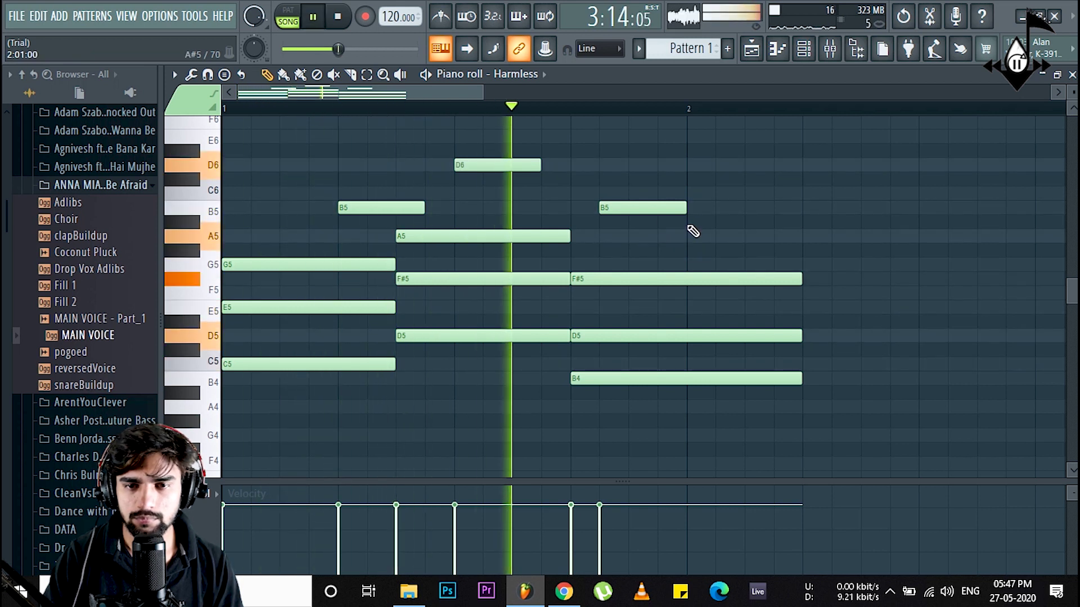
key(space)
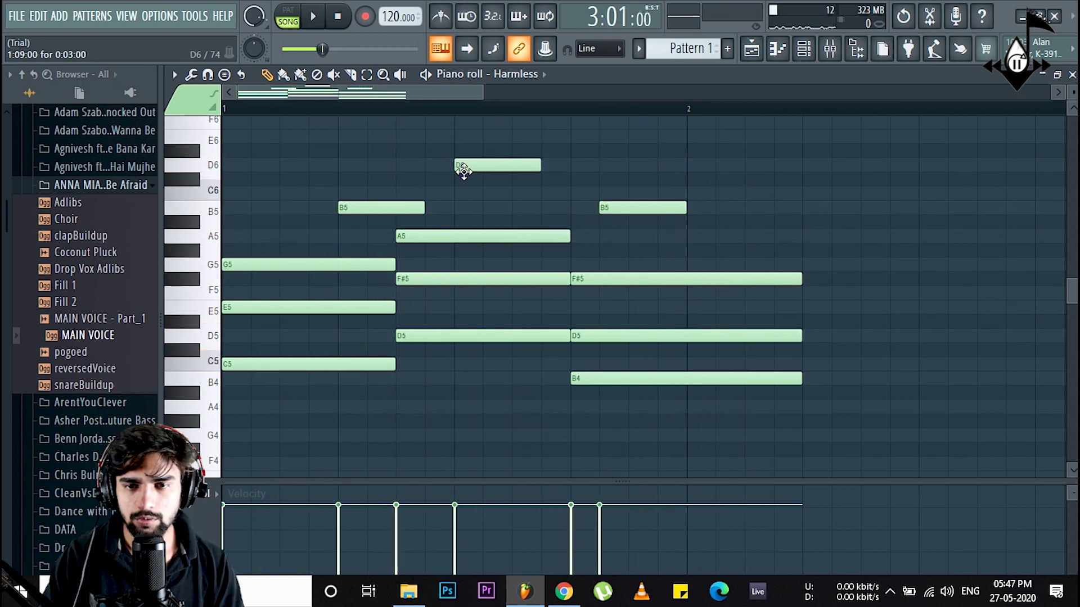
- Transpose the three short melody notes up one octave, audition them and delete all three
drag(344, 160, 638, 226)
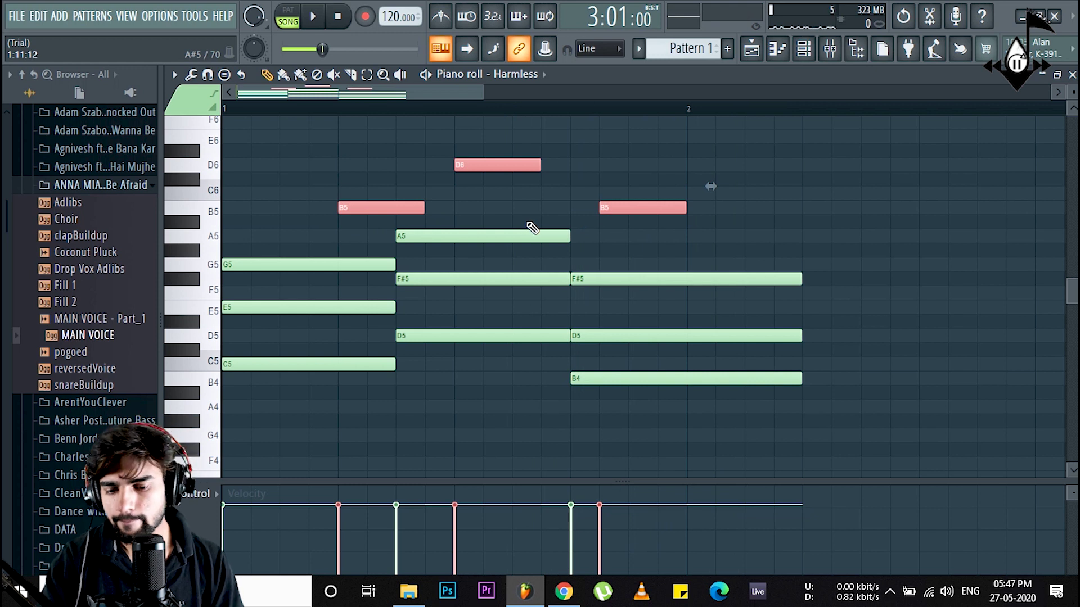
key(ctrl+Up)
key(space)
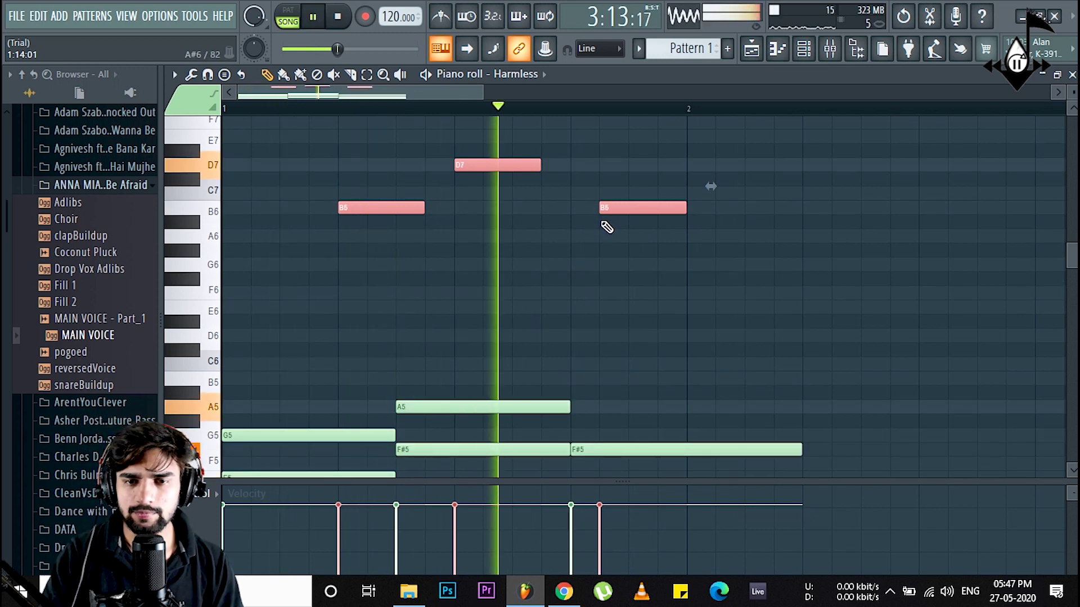
key(space)
right_click(414, 209)
right_click(495, 165)
right_click(606, 209)
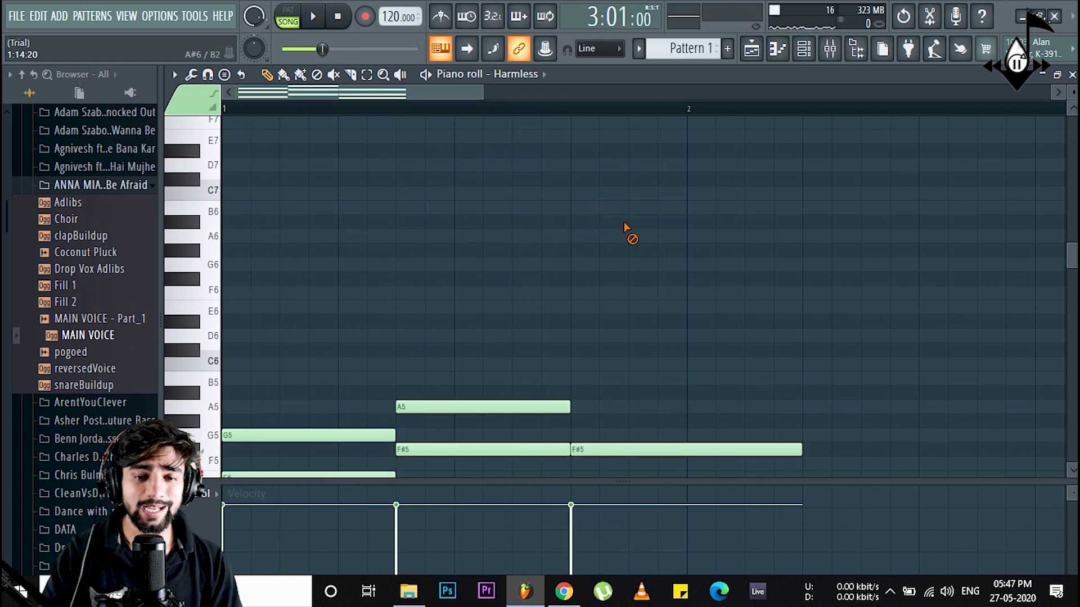
- Raise the middle notes of the three chords, E5, F#5 and D5, by one octave and audition the new voicing
scroll(597, 255, down, 3)
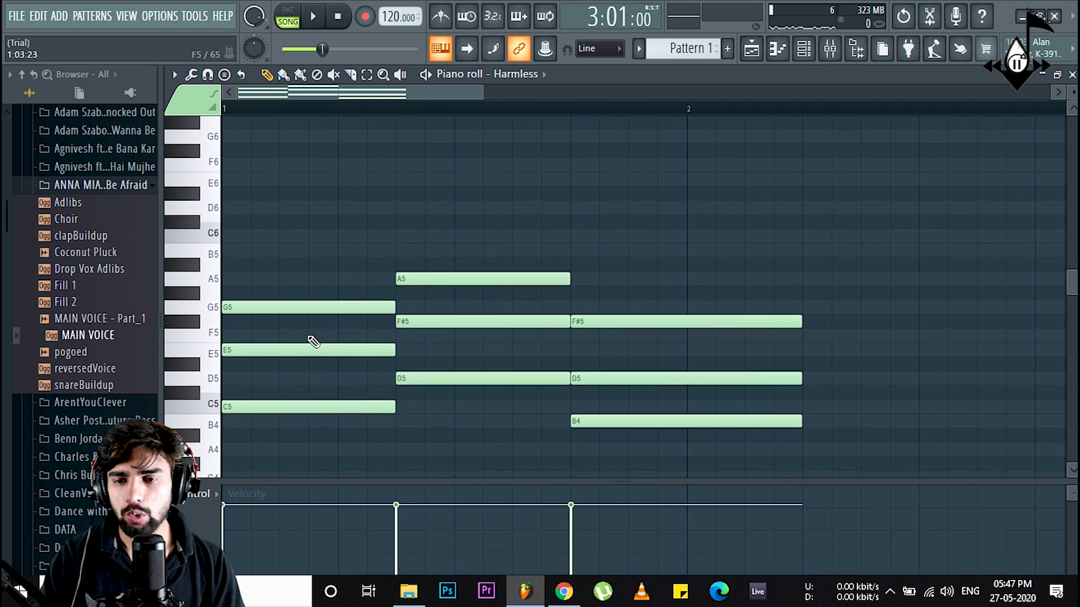
ctrl+shift+click(287, 350)
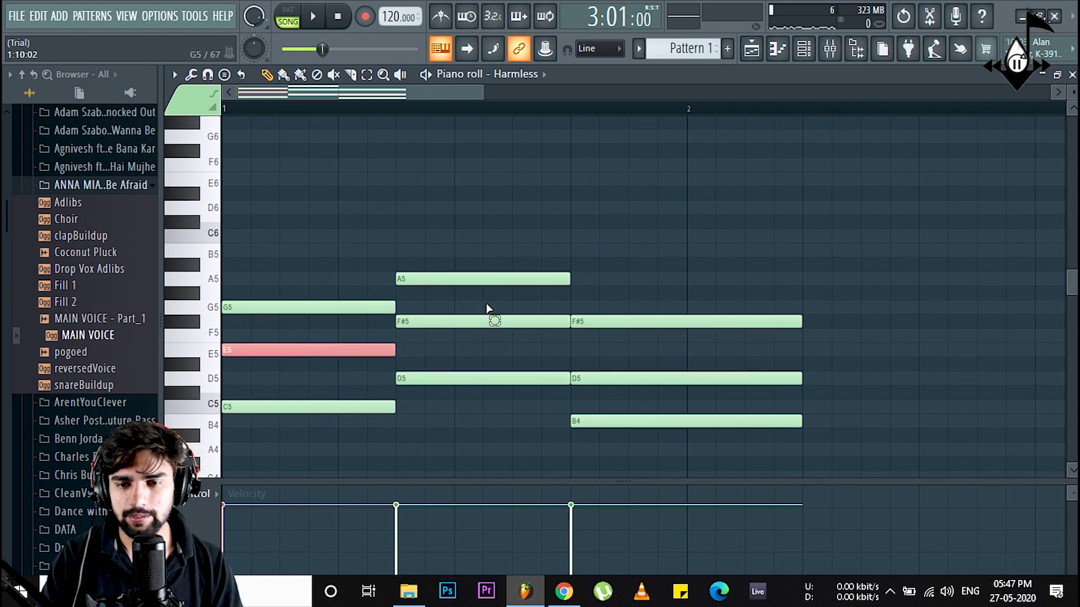
ctrl+shift+click(488, 322)
ctrl+shift+click(628, 378)
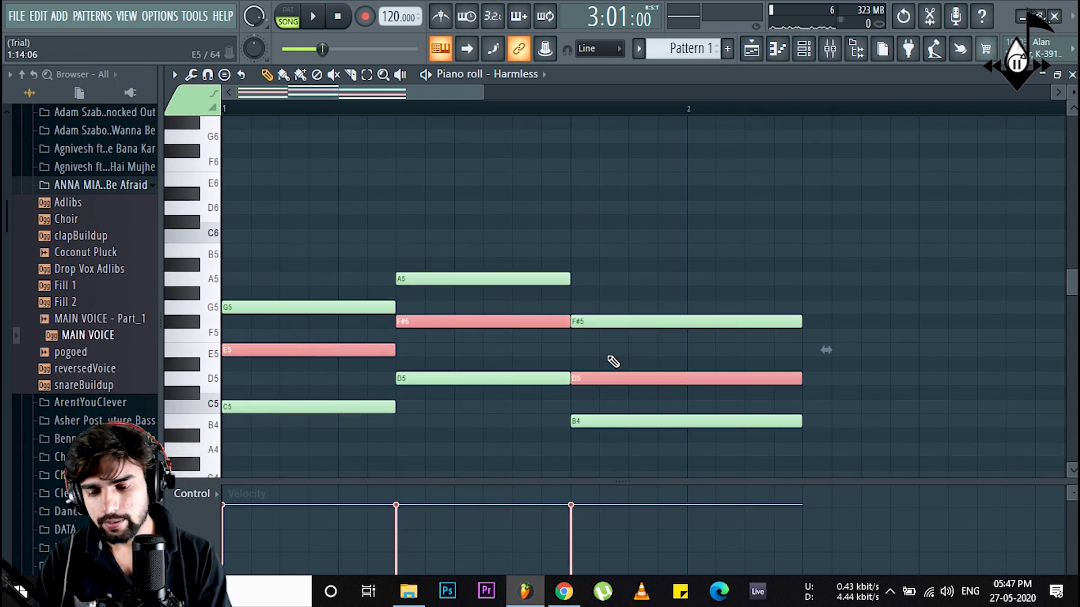
key(ctrl+Up)
key(space)
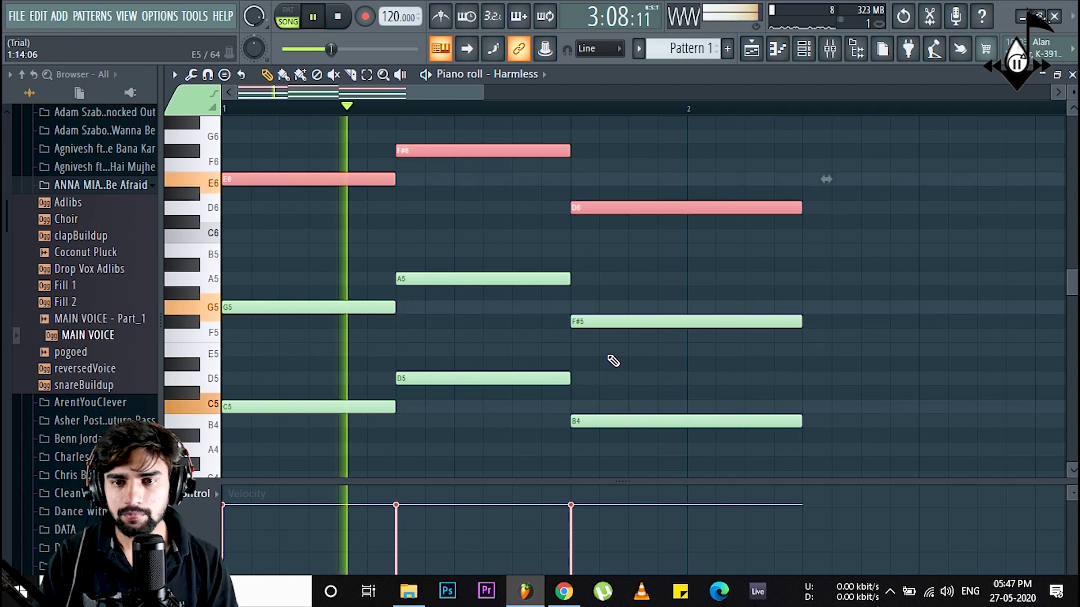
key(space)
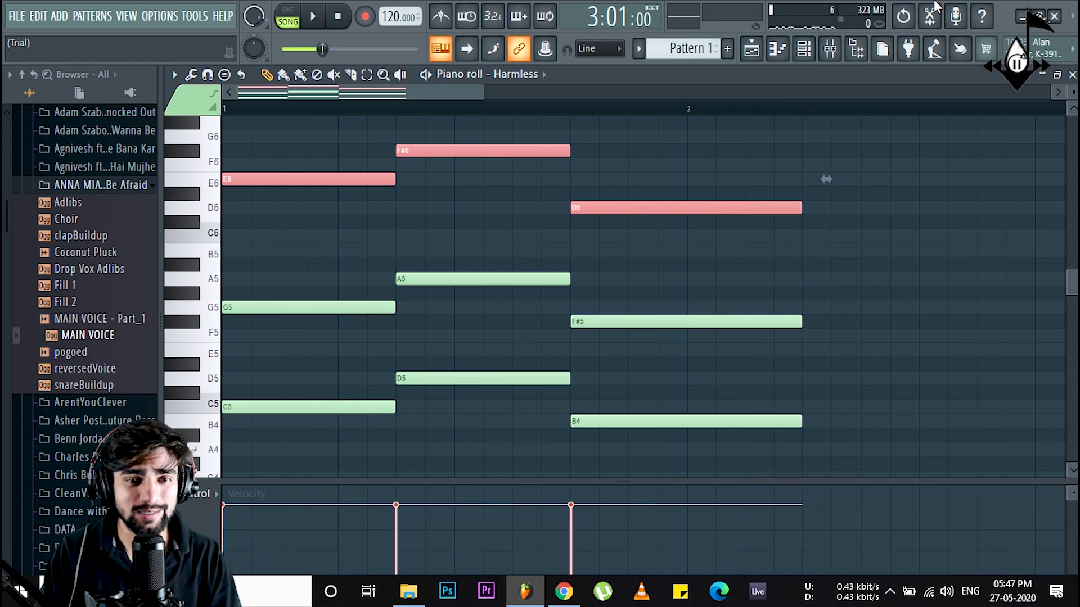
- Add Fruity Convolver to slot 7 of the vox mixer track and load its Bunker (C) preset
click(829, 49)
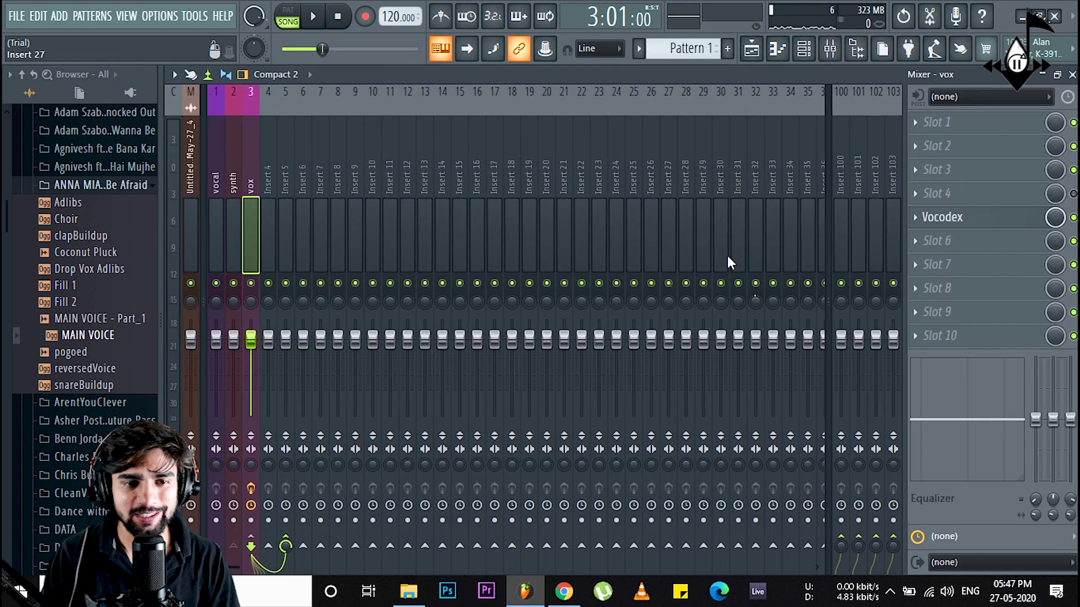
click(949, 265)
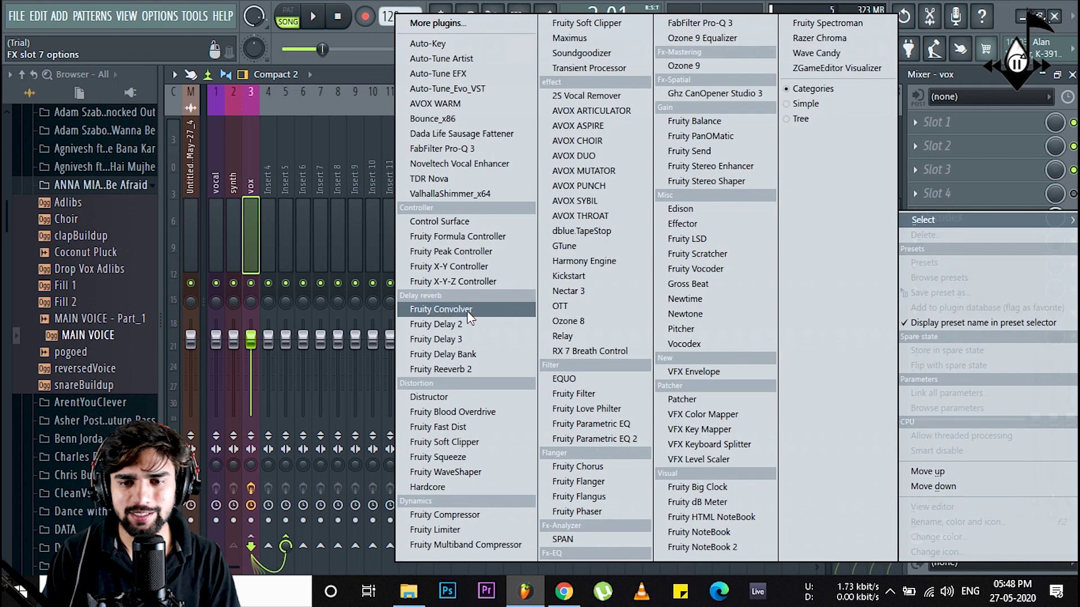
click(475, 311)
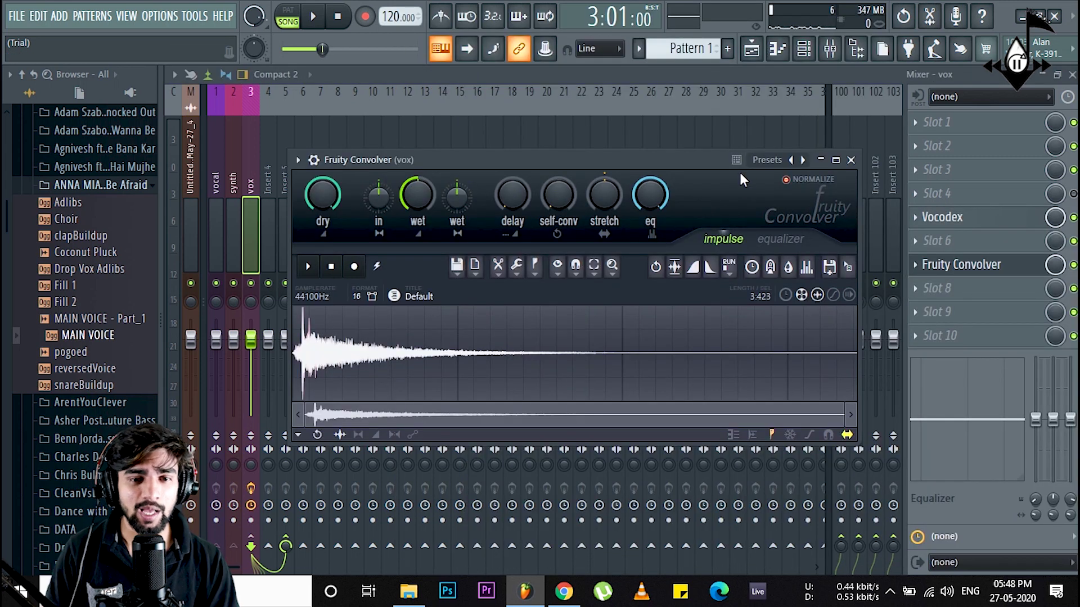
click(796, 160)
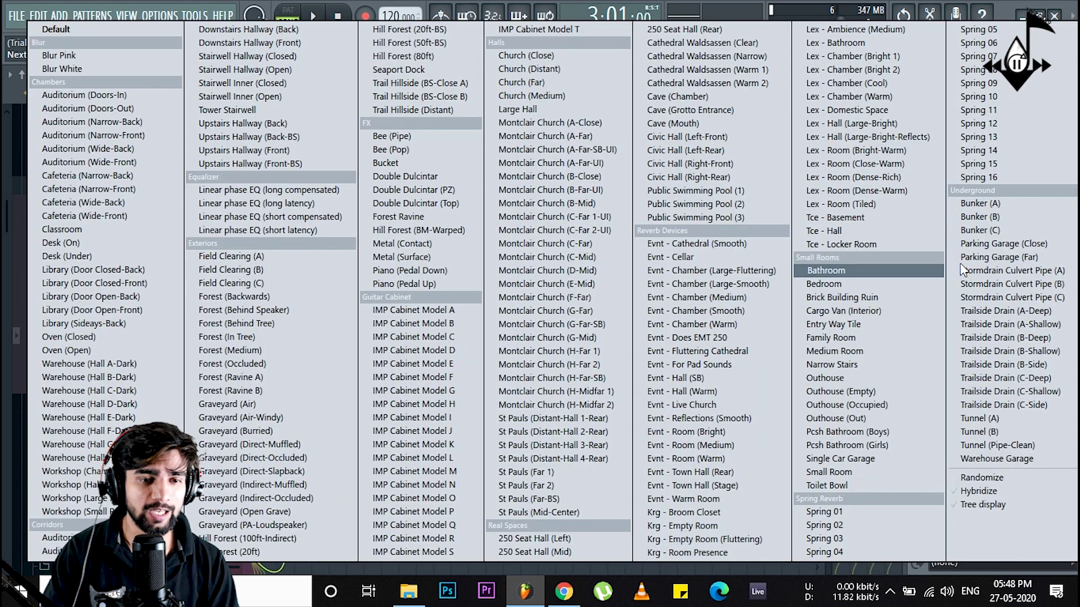
click(988, 232)
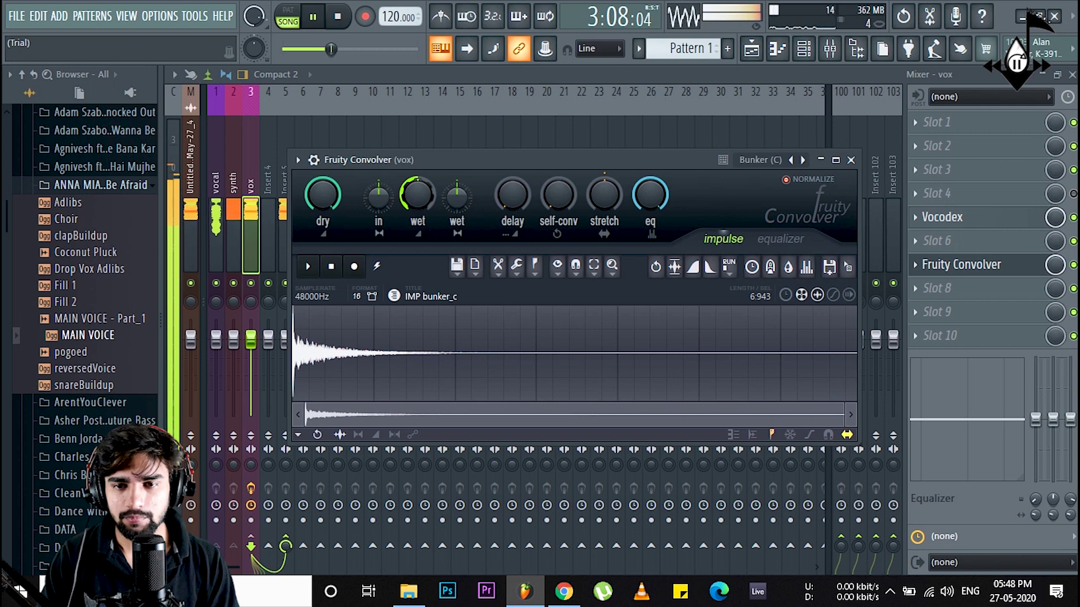
- Lower Fruity Convolver's wet level and reduce its dry level to about -5.5 dB during playback, then close the plugin
mouse_move(417, 195)
mouse_down()
mouse_move(418, 226)
mouse_move(417, 208)
mouse_up()
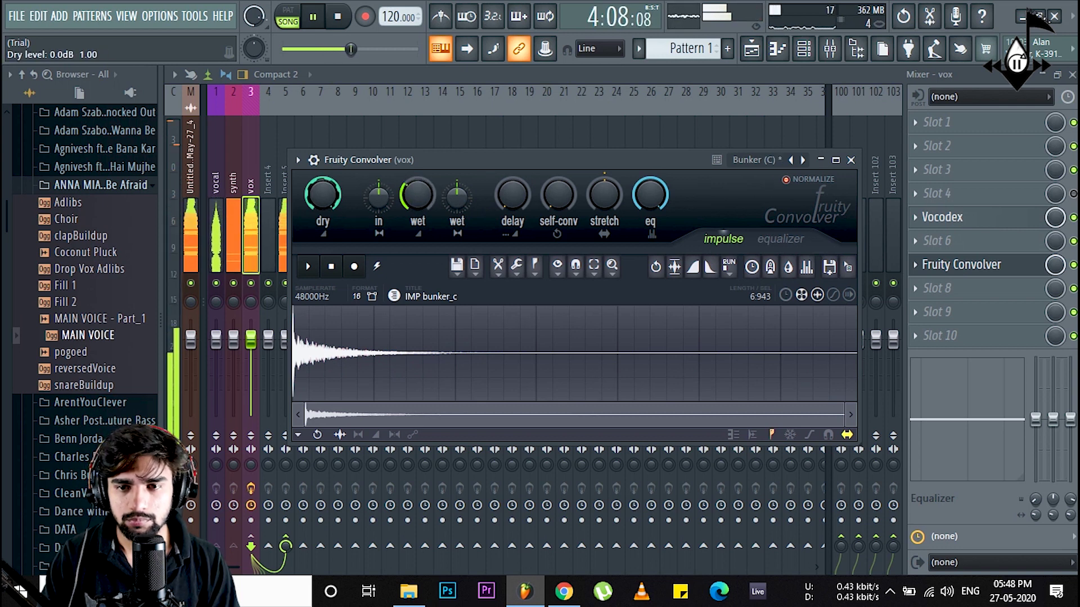
drag(322, 194, 324, 206)
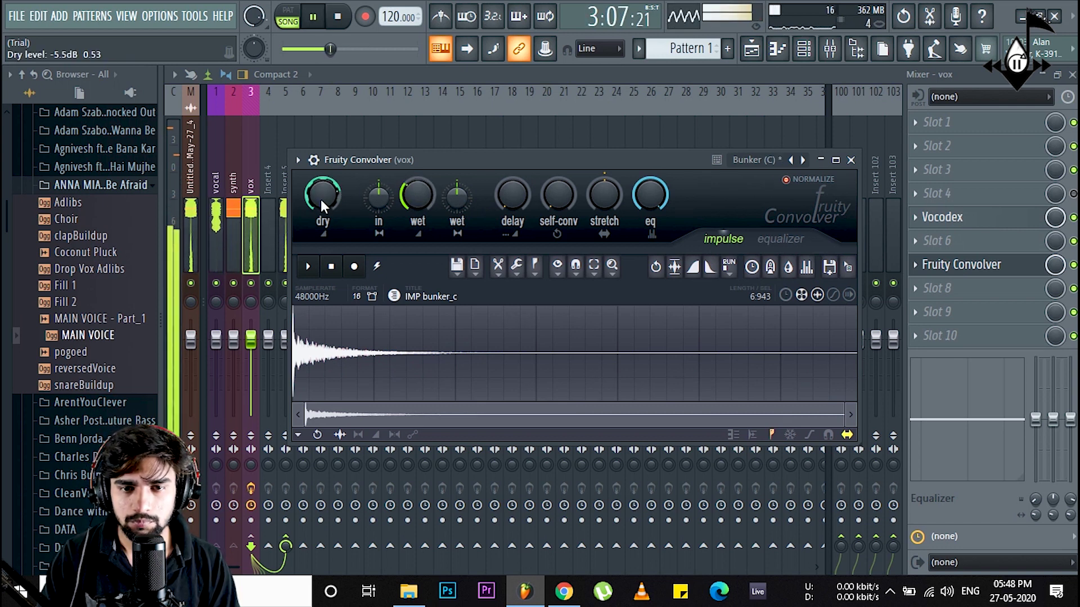
key(space)
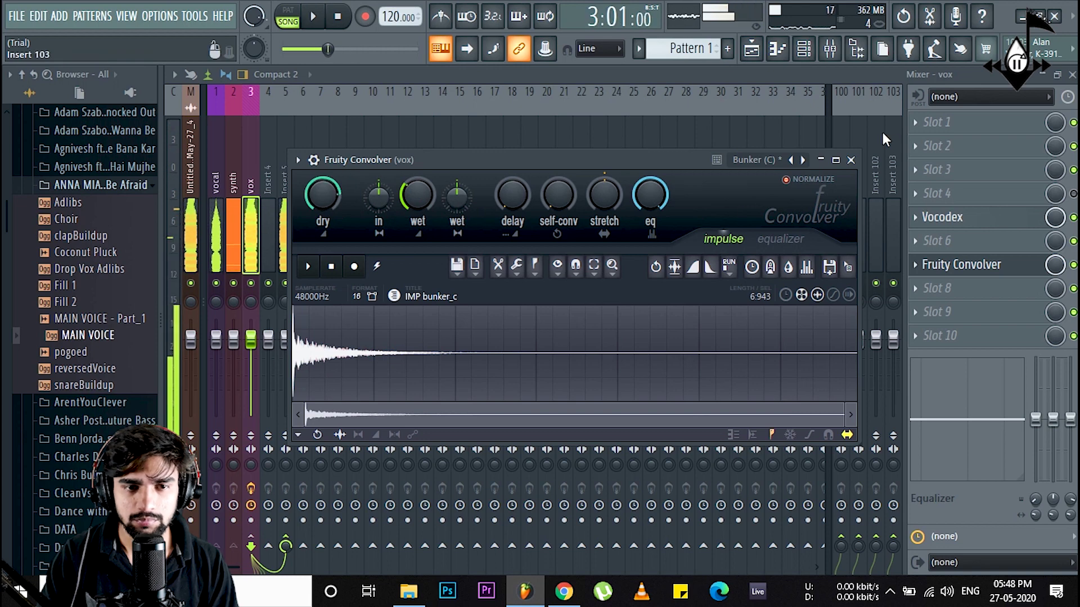
click(851, 160)
- Try Fruity Parametric EQ 2 in slot 1 of the vox track with the lp hp steep preset, raising the high-pass cutoff during playback
click(936, 122)
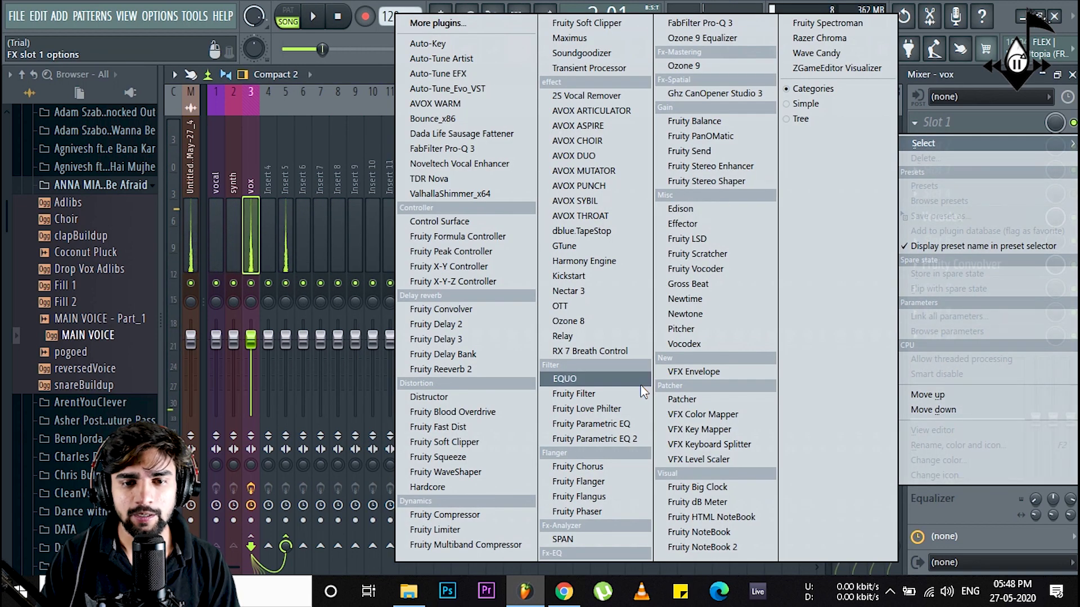
click(609, 440)
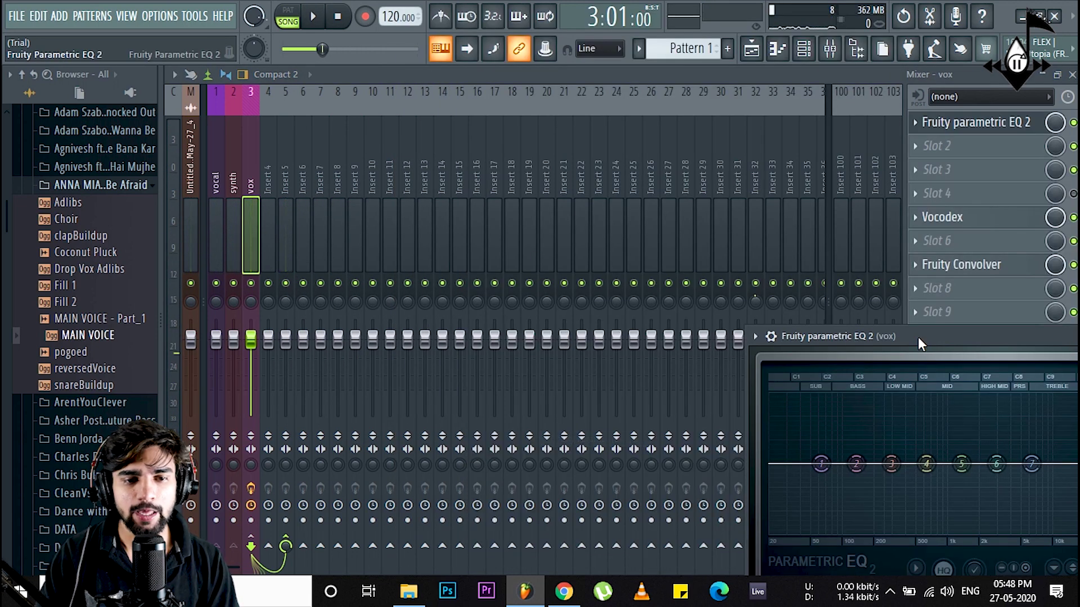
drag(918, 337, 532, 112)
click(811, 111)
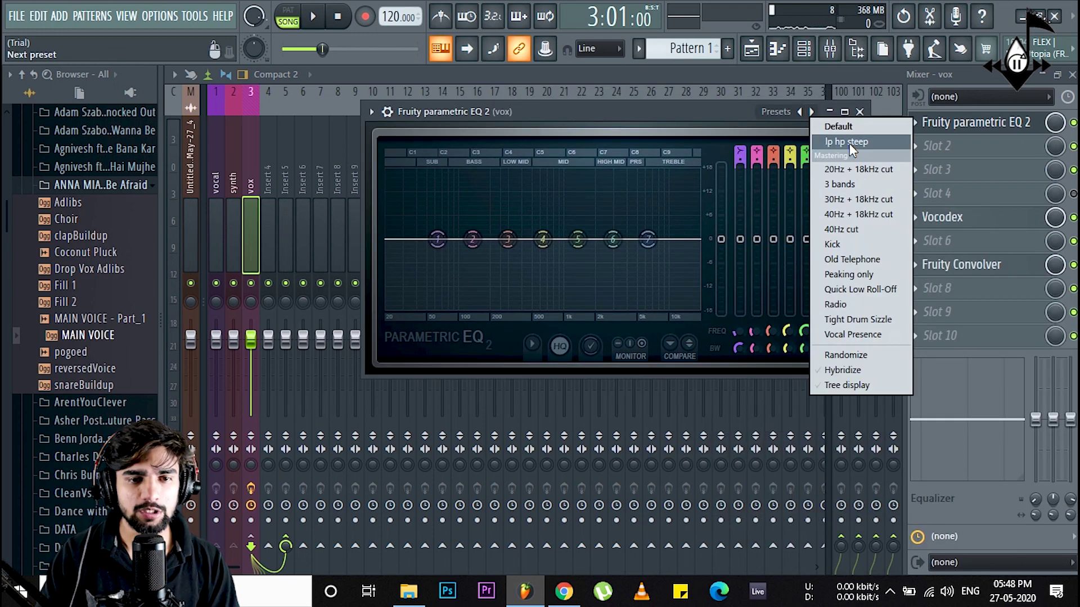
click(850, 145)
key(space)
drag(432, 241, 466, 240)
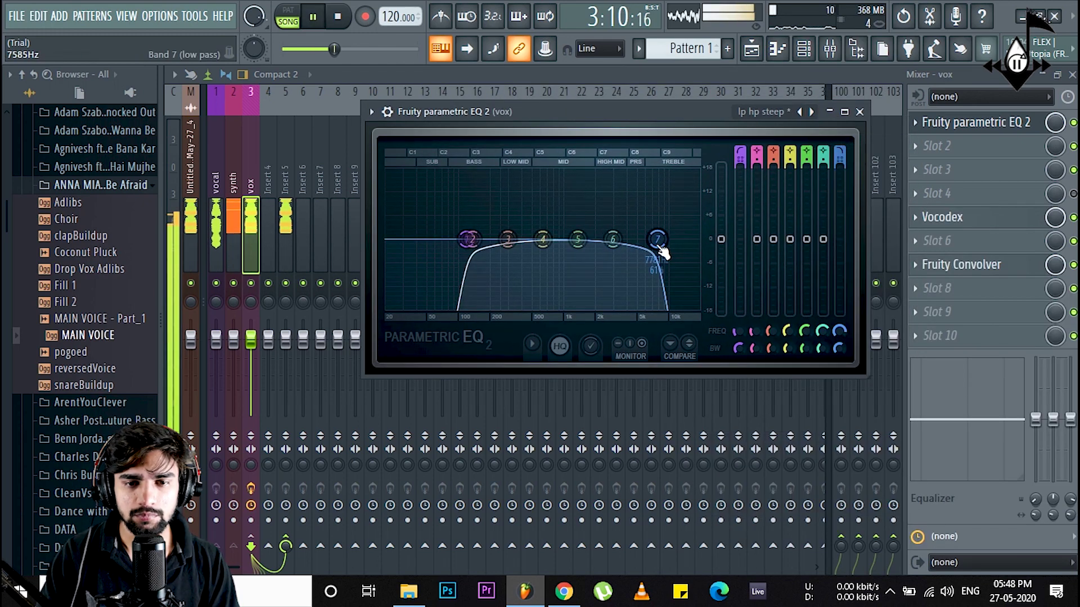
key(space)
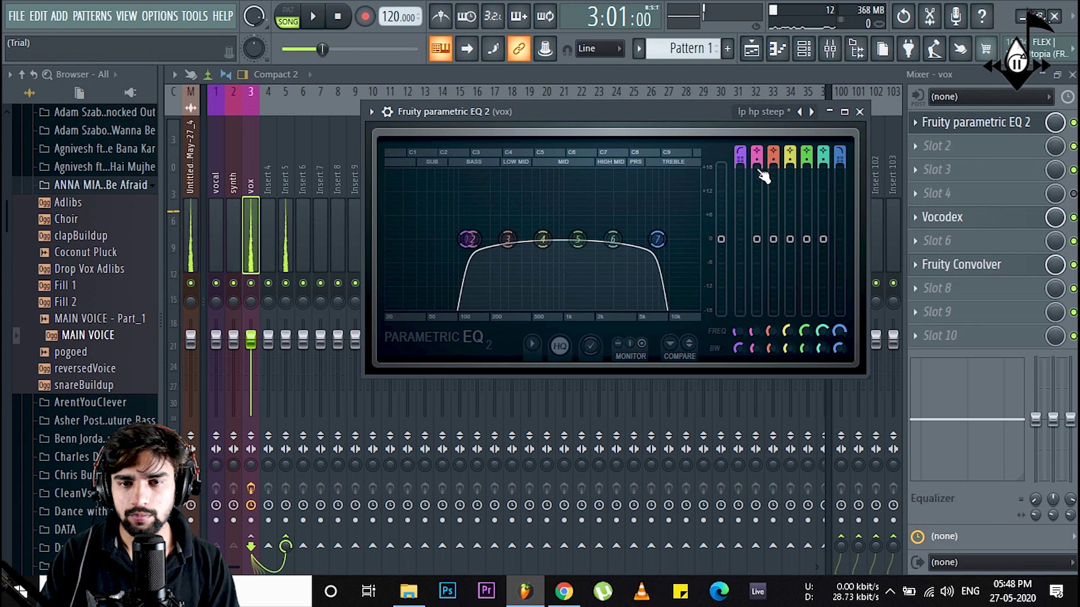
- Close and delete Fruity Parametric EQ 2 from the vox track, then briefly play the song
click(859, 112)
click(915, 127)
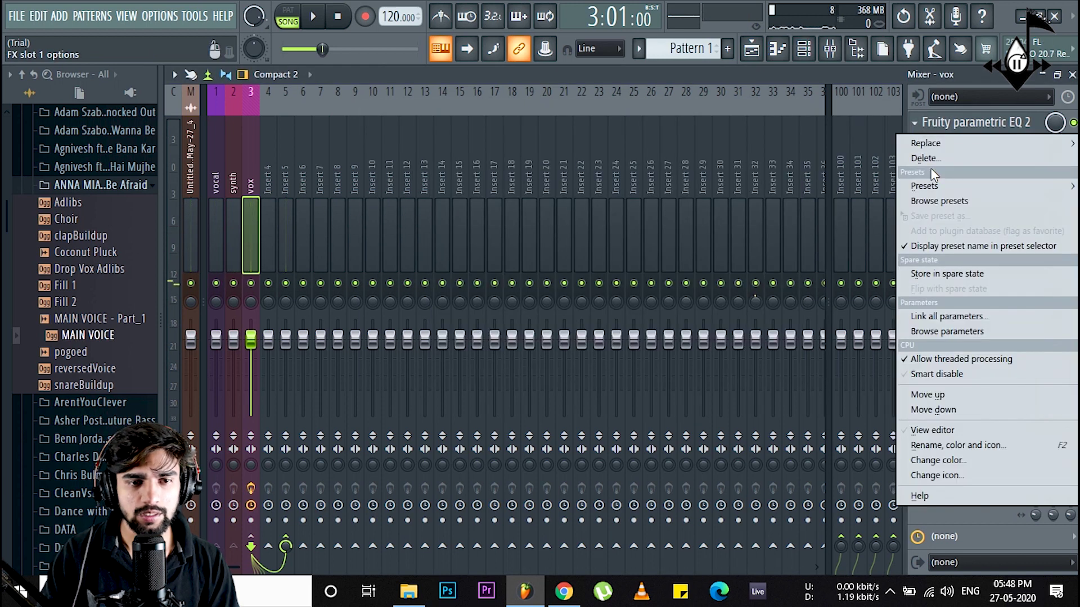
click(926, 158)
click(605, 347)
key(space)
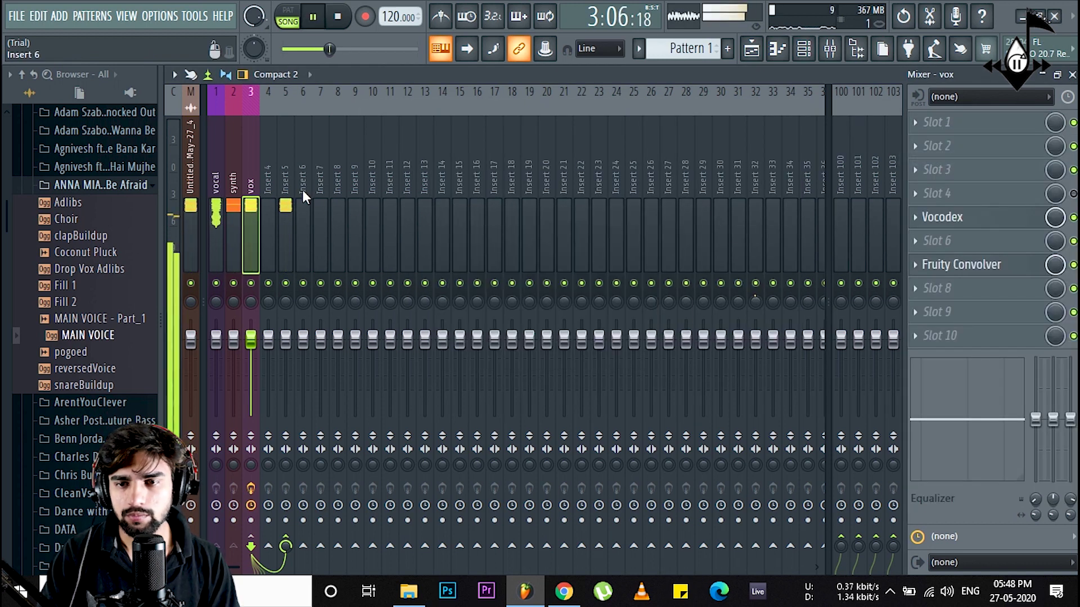
key(space)
- Add Fruity Parametric EQ 2 to slot 1 of the Insert 5 mixer track, load its lp hp steep preset and audition it
click(287, 192)
click(929, 130)
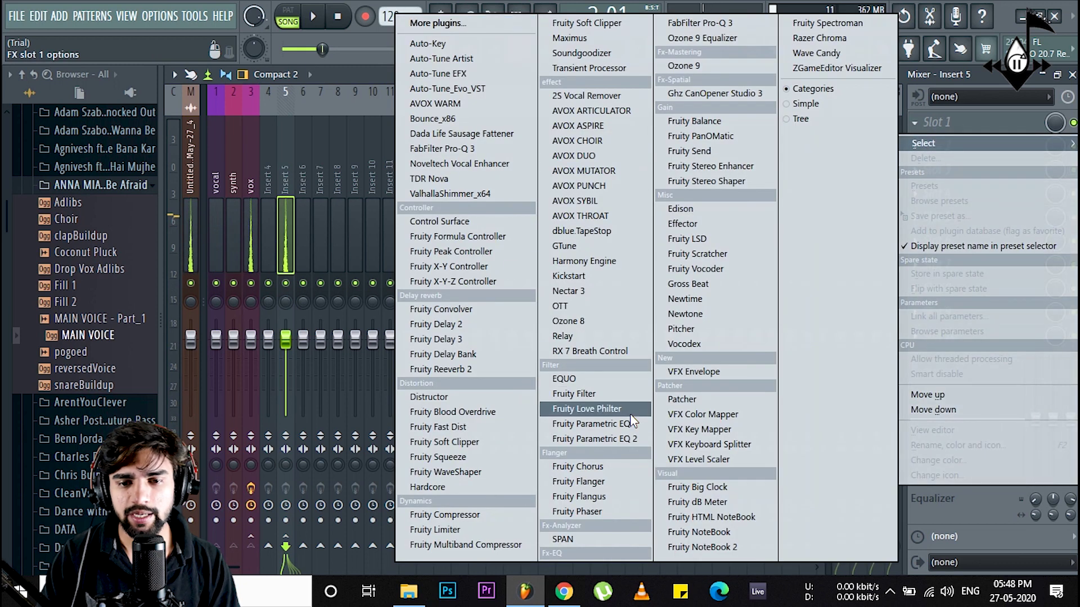
click(627, 441)
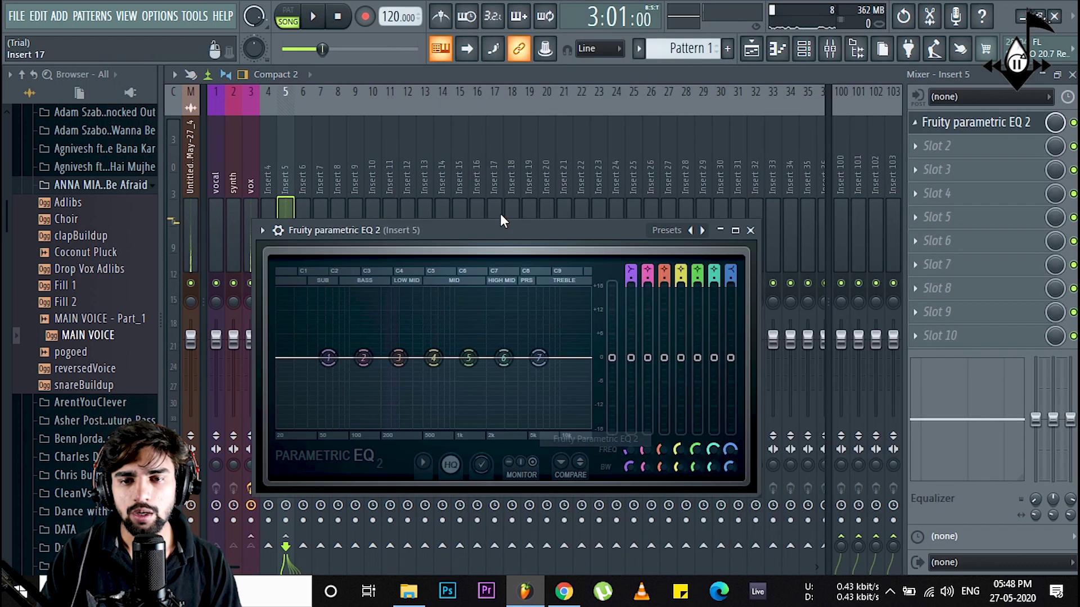
click(707, 231)
click(727, 255)
key(space)
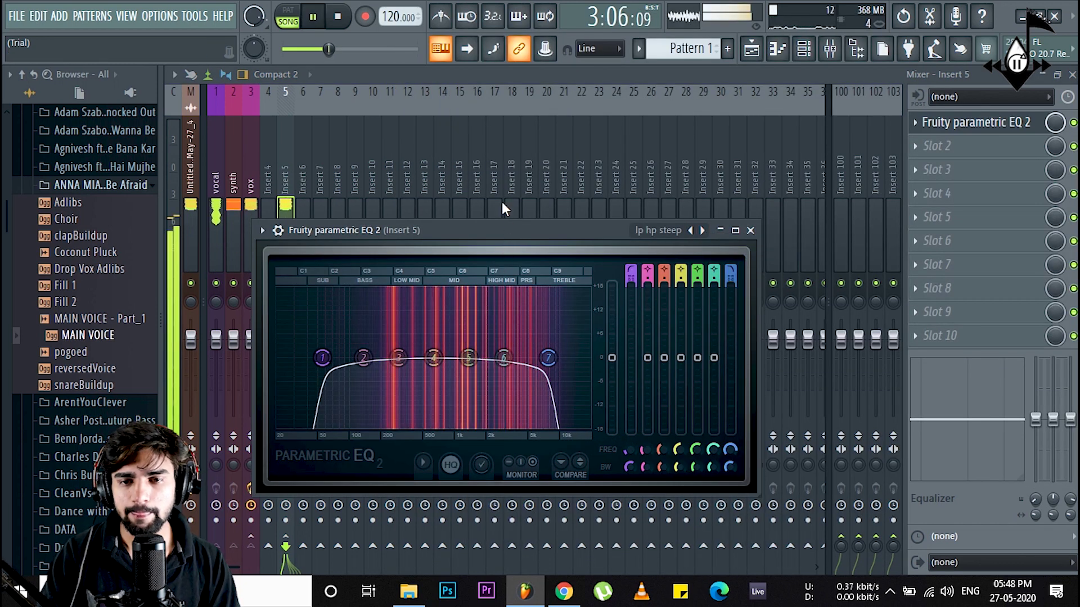
key(space)
- Raise the EQ's high-pass band 1 to just above 100 Hz and its low-pass band 7 to about 16 kHz
drag(500, 231, 499, 165)
drag(322, 291, 362, 291)
drag(548, 291, 556, 292)
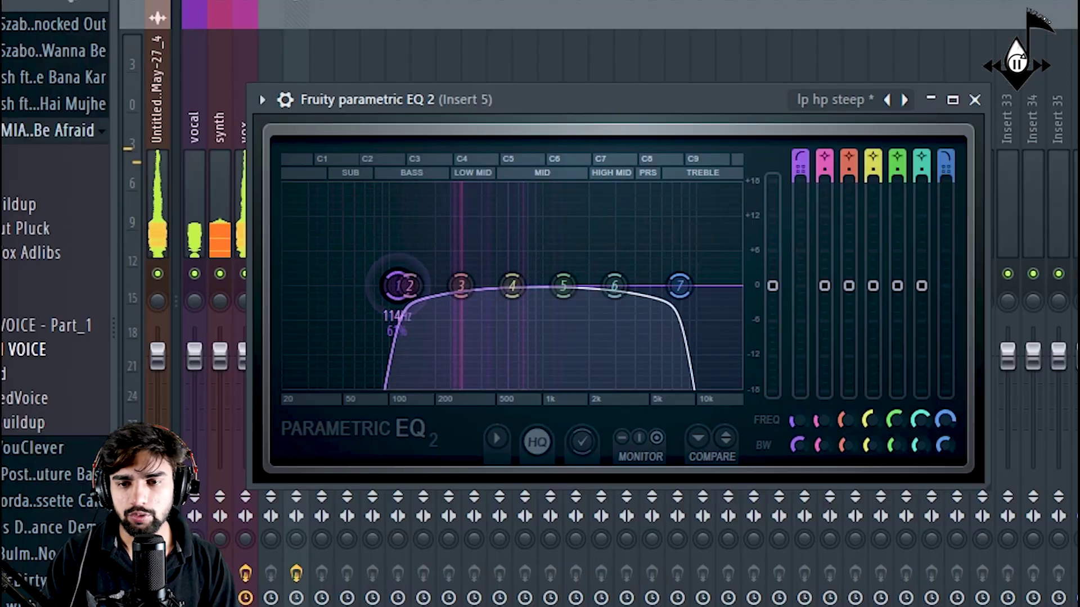
drag(692, 286, 726, 284)
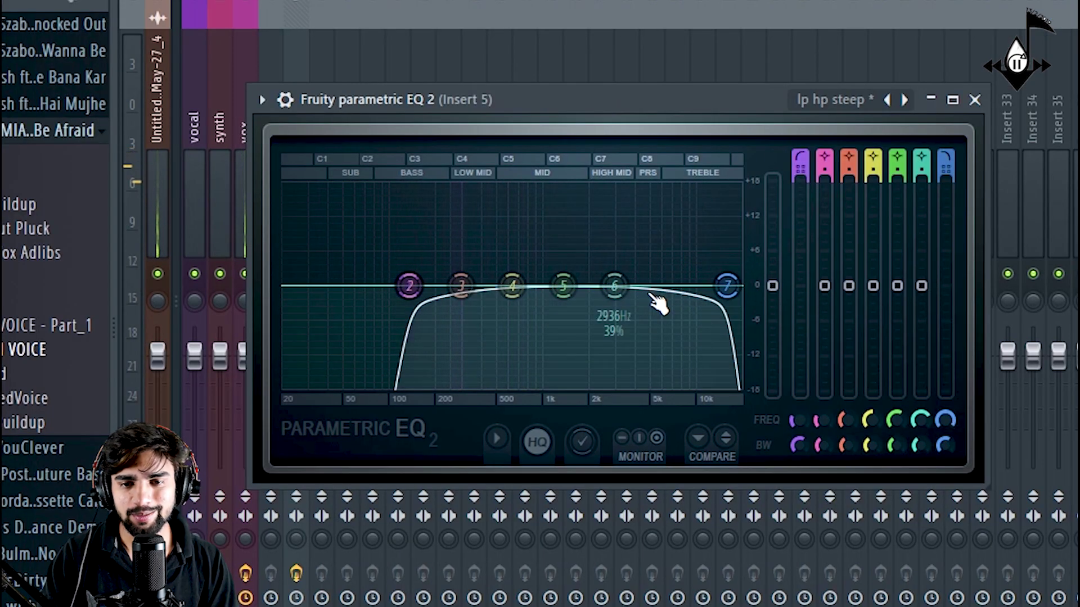
- Boost band 5 near 3 kHz by about 4.5 dB and band 6 near 9 kHz slightly, and cut band 4 near 1 kHz
drag(614, 286, 643, 259)
drag(563, 286, 566, 261)
drag(643, 260, 649, 275)
drag(566, 260, 688, 275)
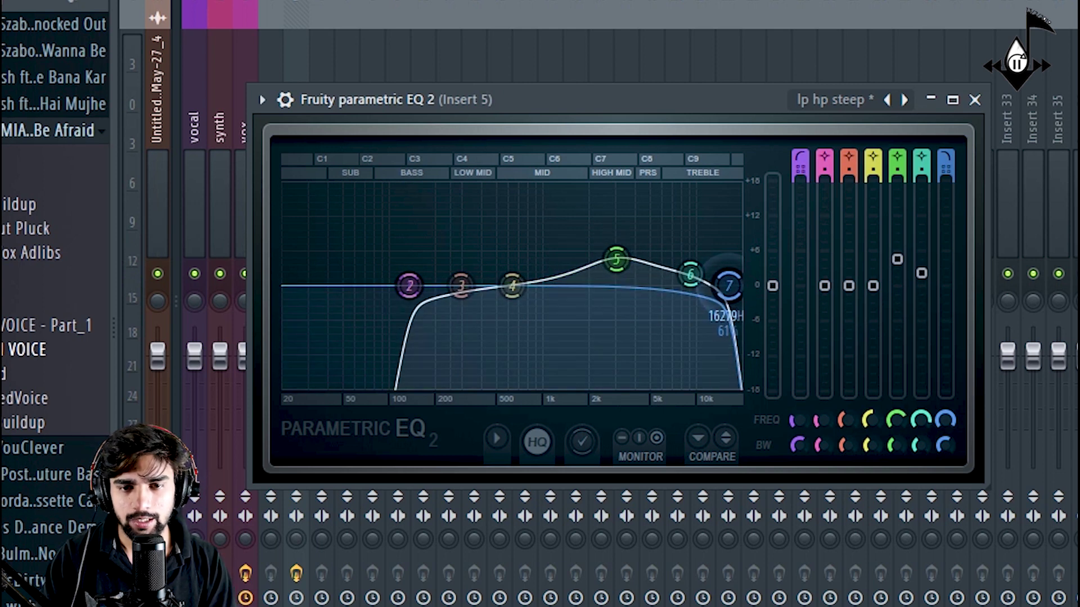
drag(521, 297, 556, 317)
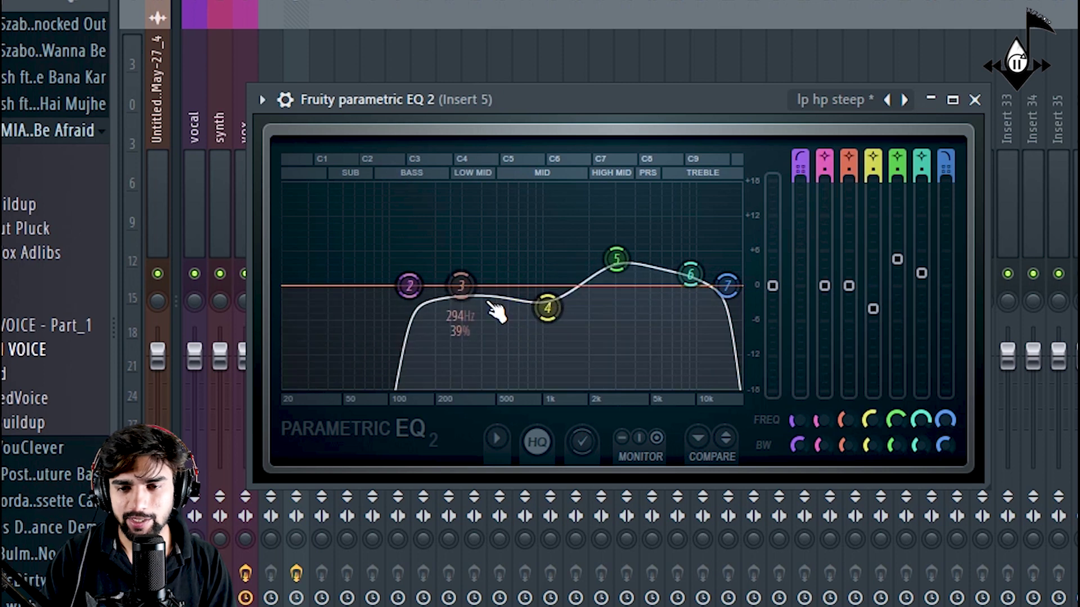
- Raise bands 2 and 3 slightly, set band 1 to about 95 Hz with order Gentle 4, and audition the EQ before closing it
mouse_move(462, 288)
mouse_down()
mouse_move(419, 276)
mouse_move(386, 284)
mouse_up()
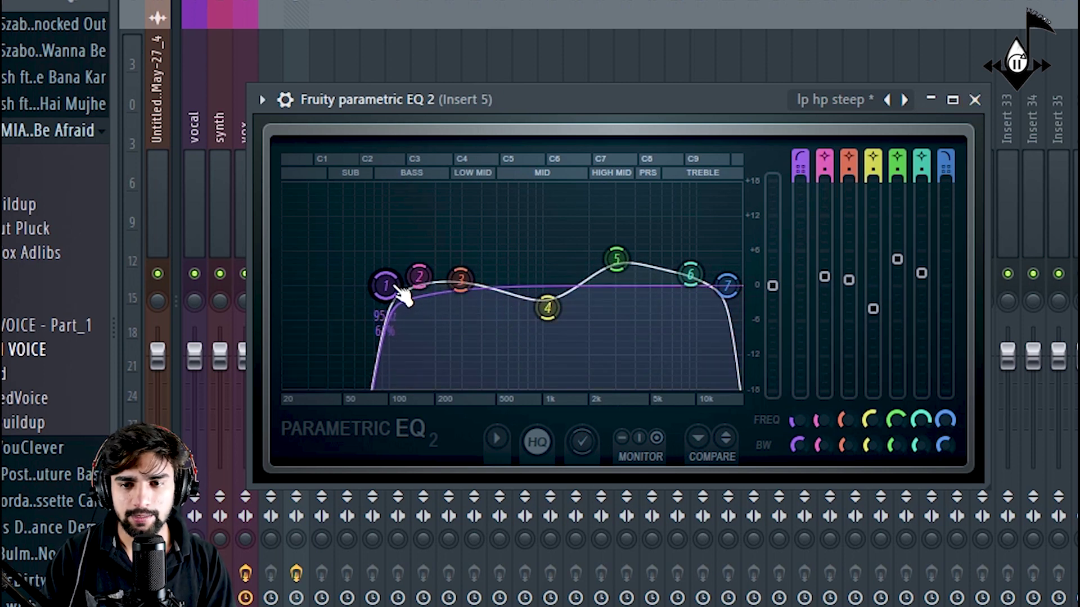
right_click(386, 284)
mouse_move(440, 367)
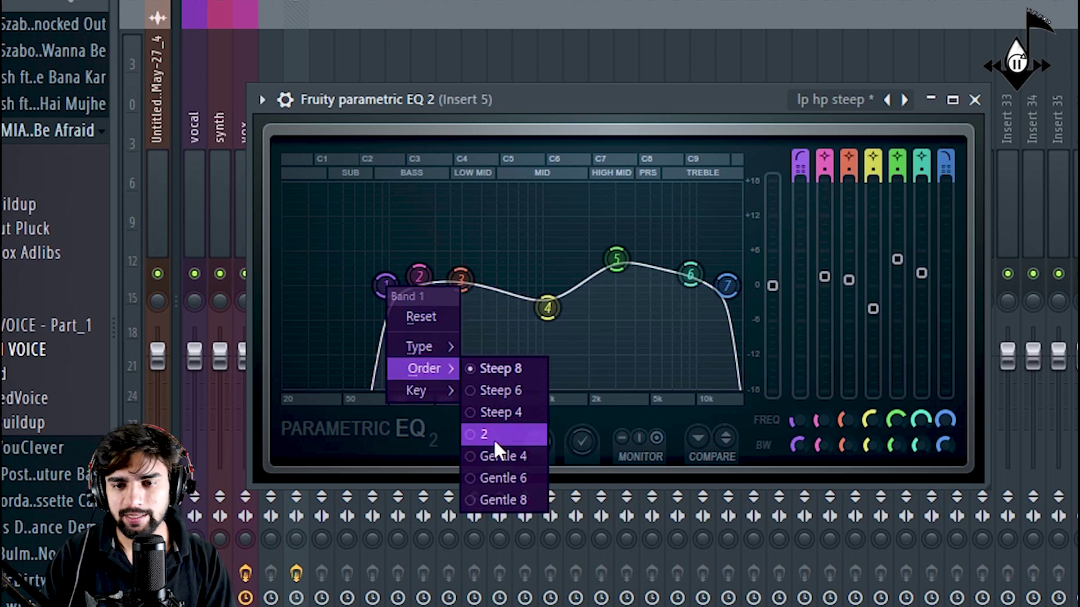
click(492, 457)
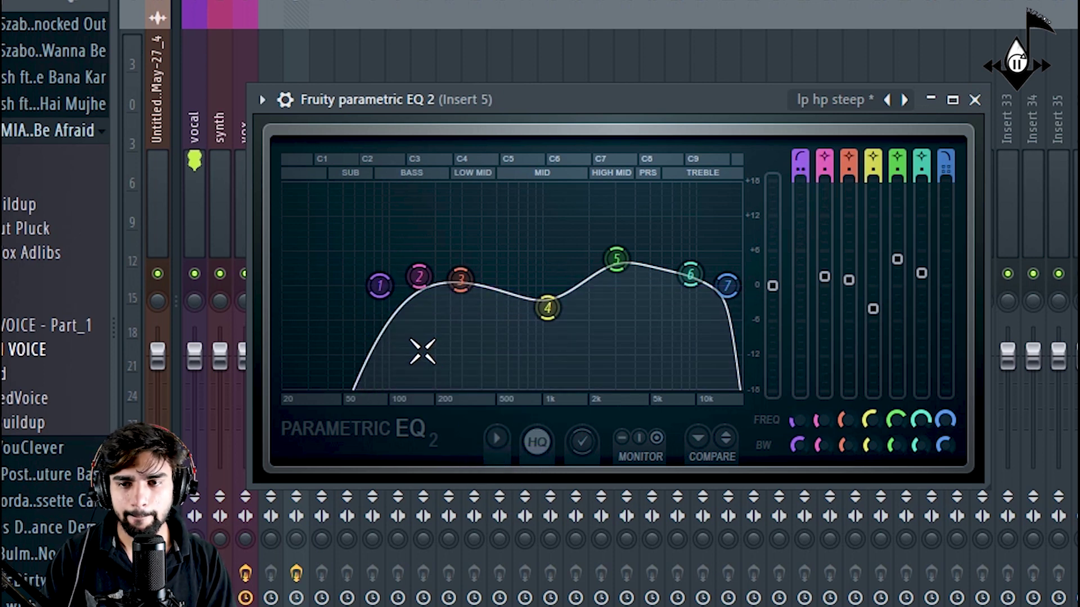
key(space)
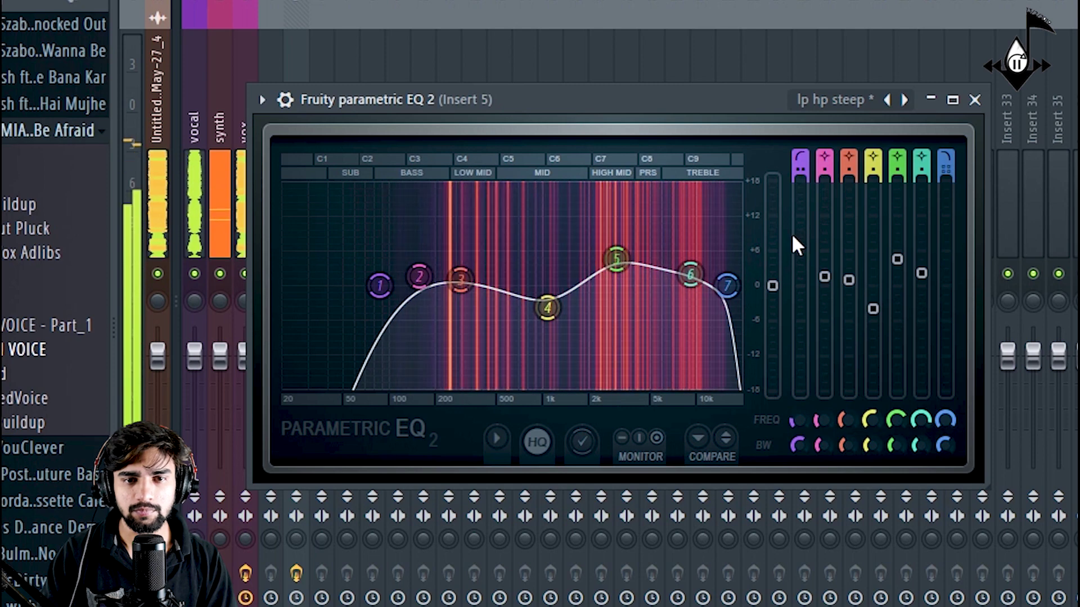
click(974, 100)
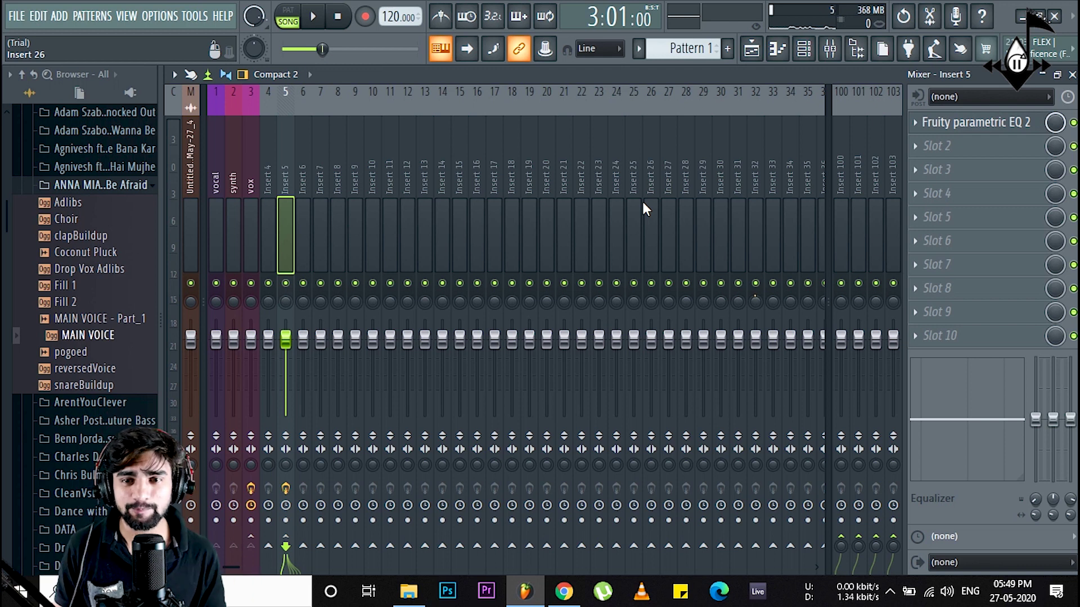
- Duplicate the bottom chord notes C5, D5 and B4 of Pattern 1's Harmless part one octave lower
click(777, 49)
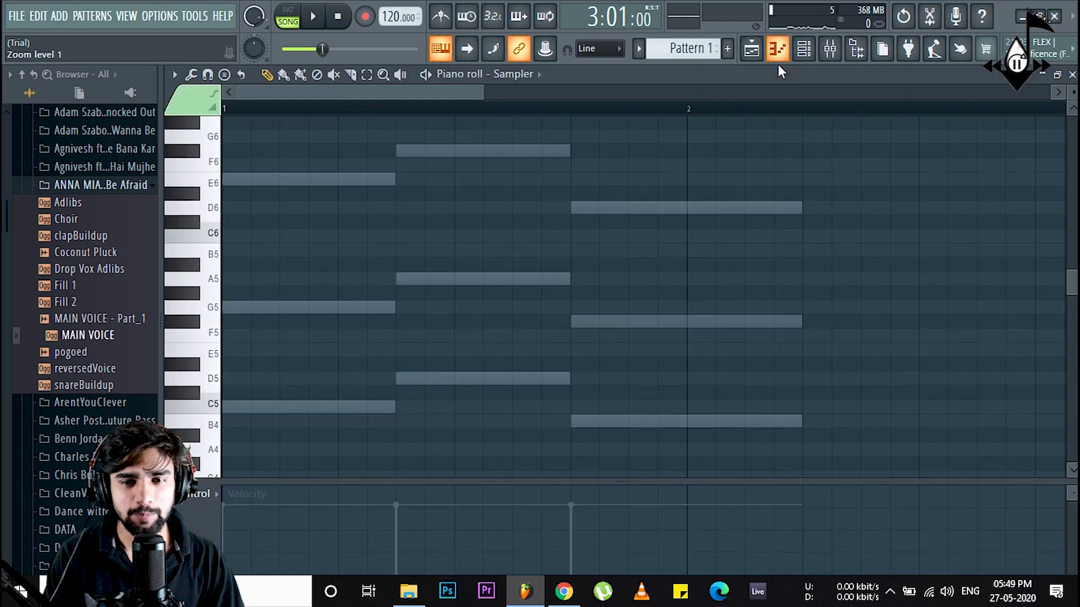
click(751, 48)
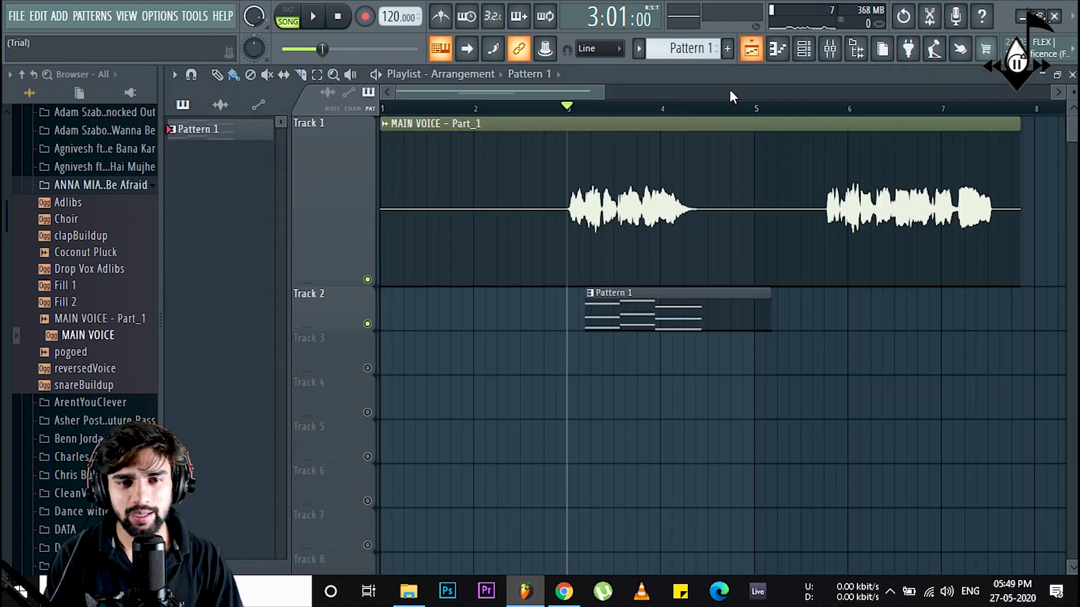
double_click(635, 322)
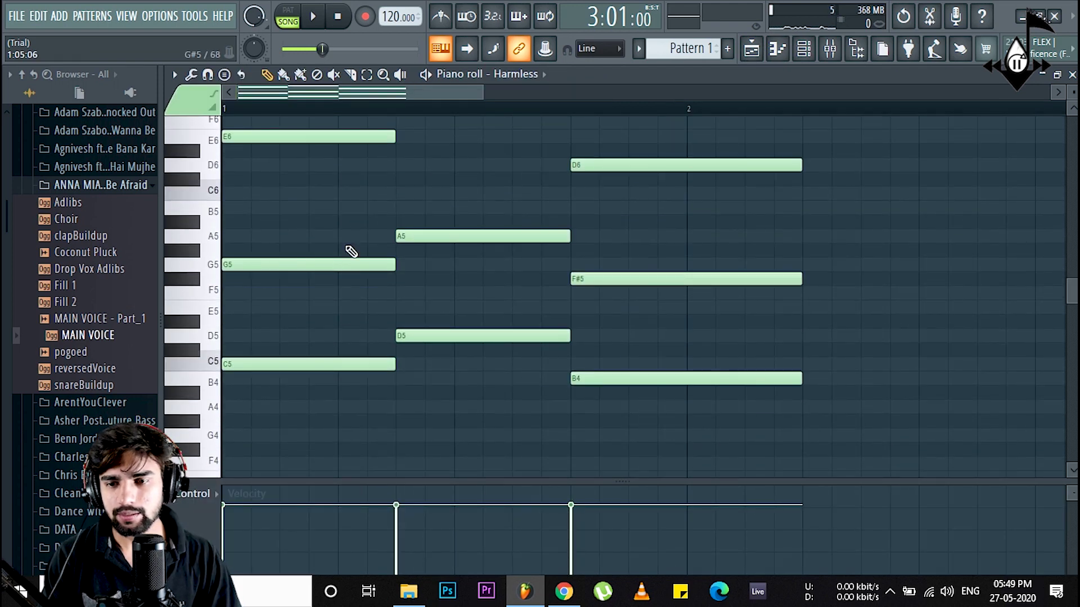
drag(296, 343, 605, 458)
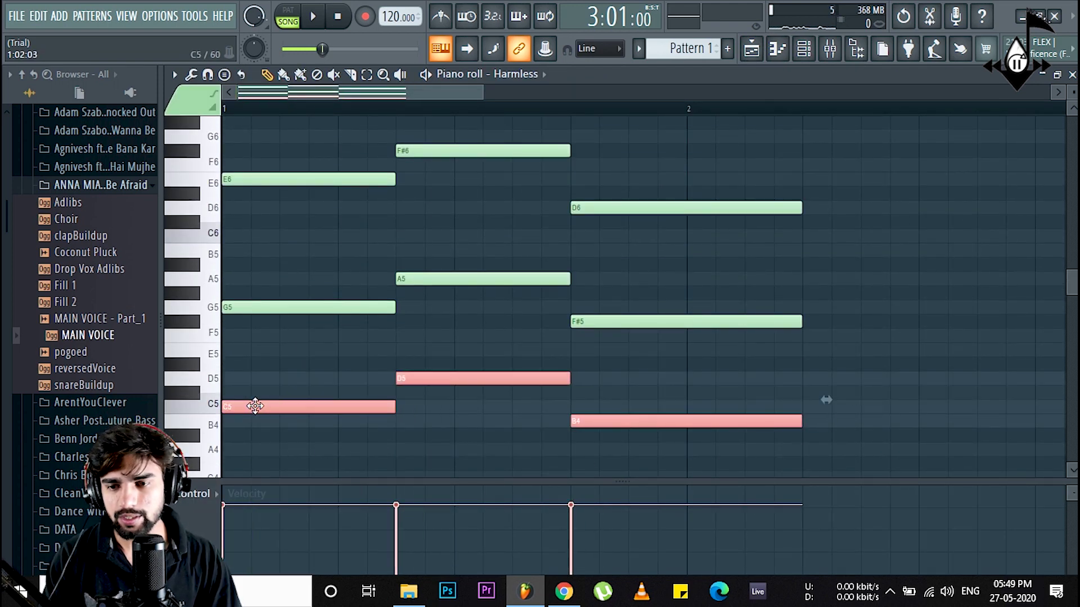
key(ctrl+c)
key(ctrl+v)
key(ctrl+Down)
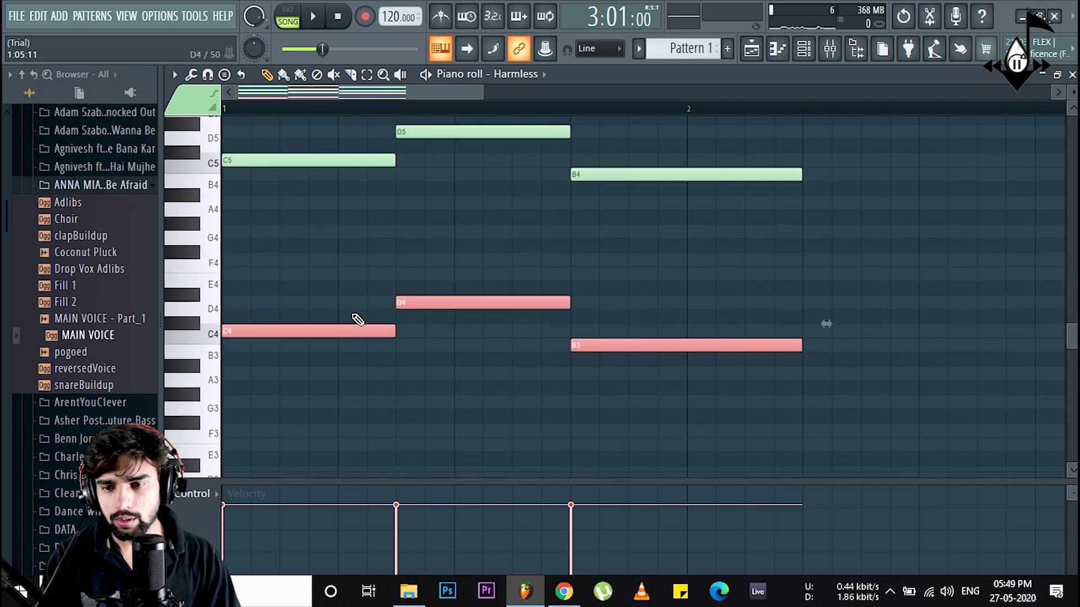
scroll(353, 315, up, 4)
scroll(354, 315, down, 3)
ctrl+click(306, 310)
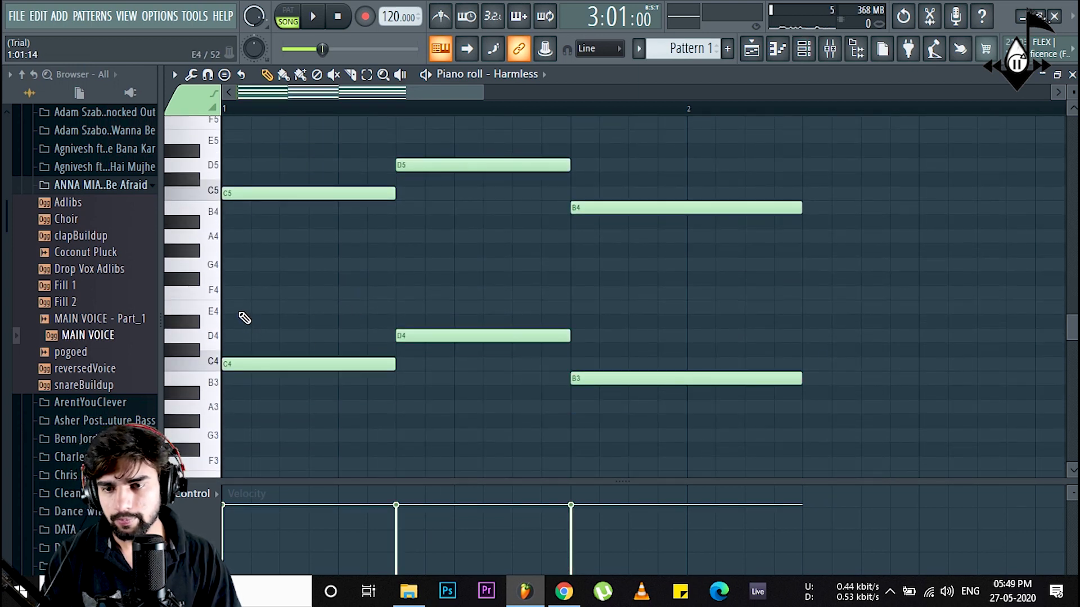
- Add E4, G4 and F4 above the new low notes C4, D4 and B3 respectively, then audition the chords
click(241, 312)
mouse_move(304, 309)
mouse_down()
mouse_move(395, 308)
mouse_move(395, 287)
mouse_move(441, 266)
mouse_up()
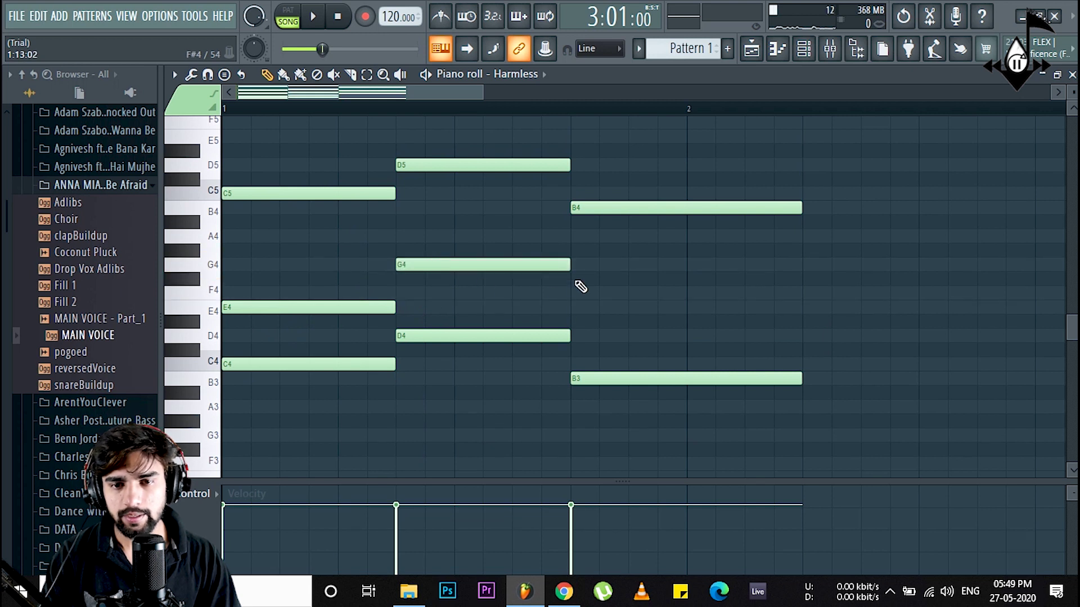
click(580, 288)
key(space)
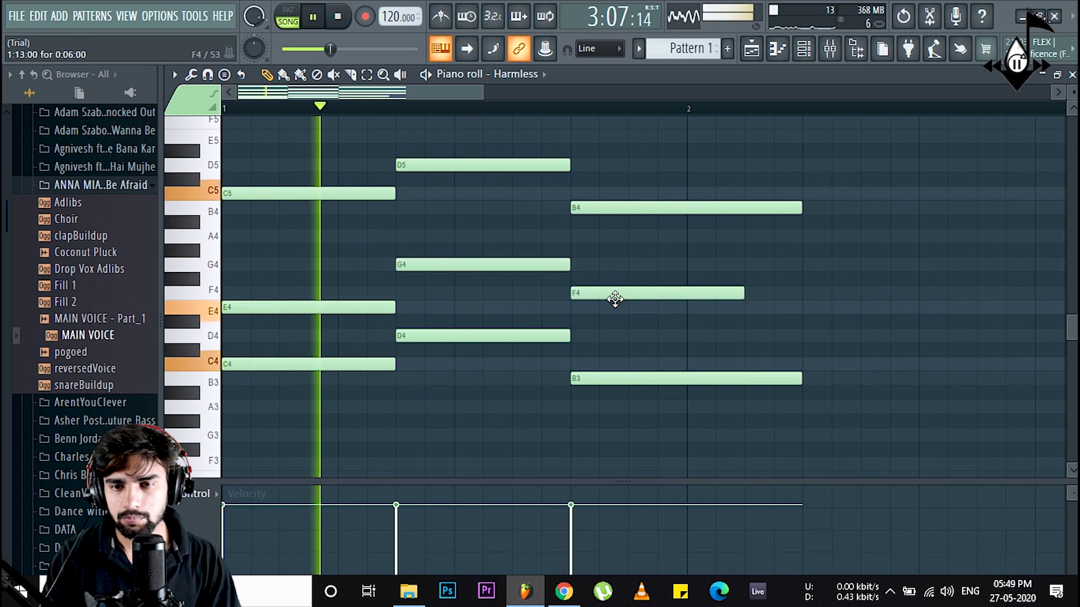
key(space)
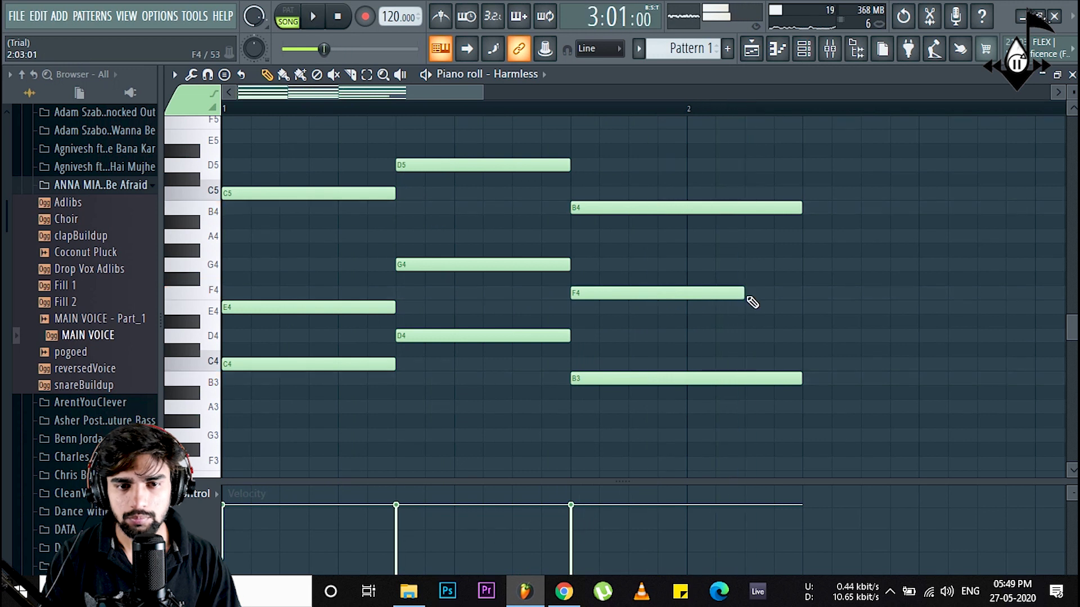
- Move the F4 note in the third chord down to D4, extend it to the chord's full length and audition it
drag(619, 292, 619, 308)
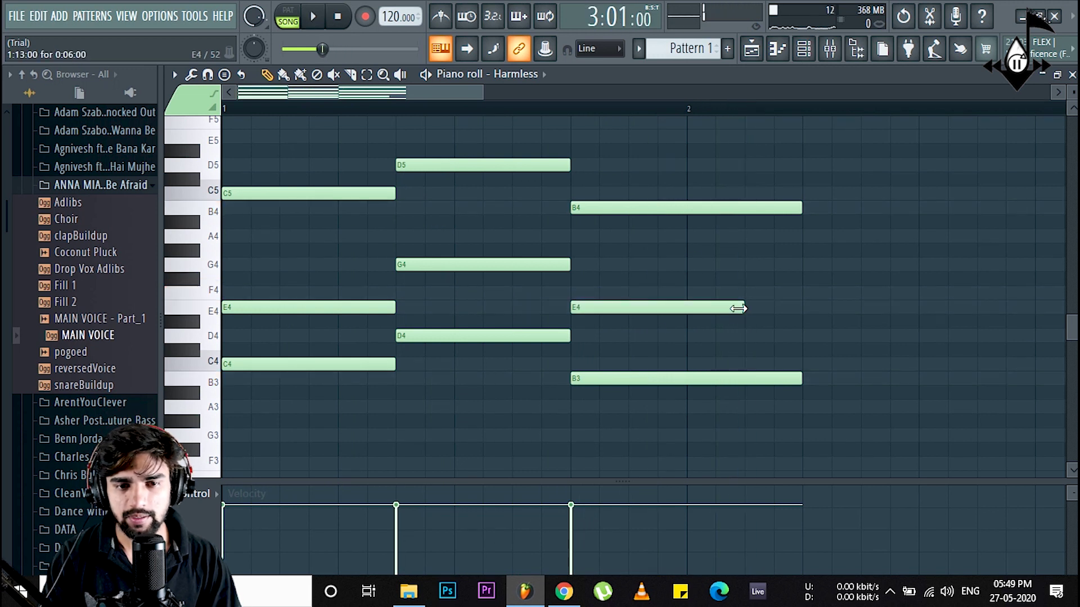
drag(694, 307, 788, 337)
drag(708, 334, 673, 338)
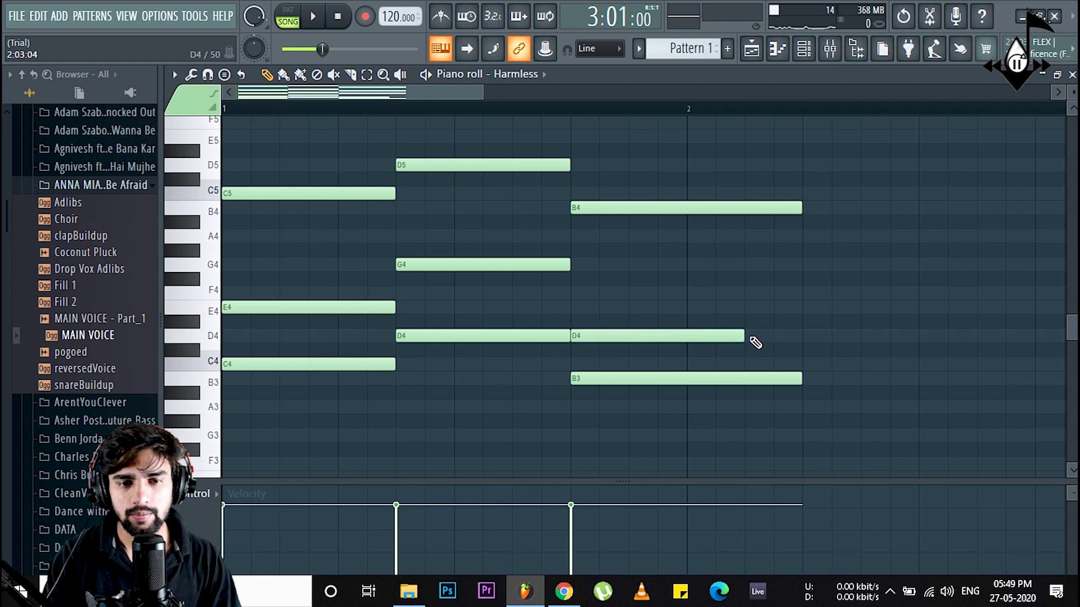
drag(753, 340, 794, 338)
key(space)
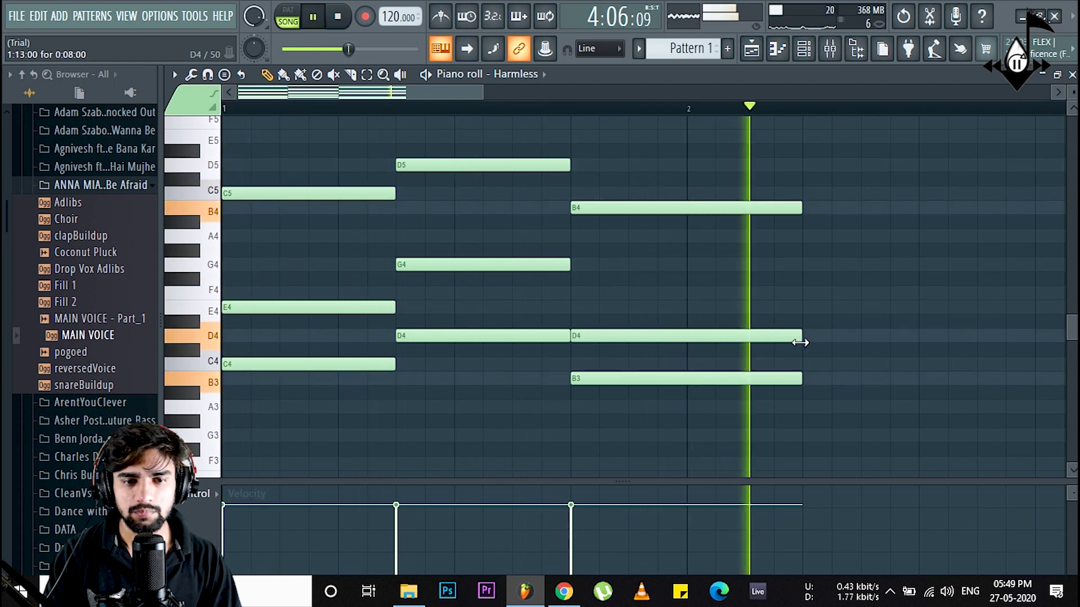
key(space)
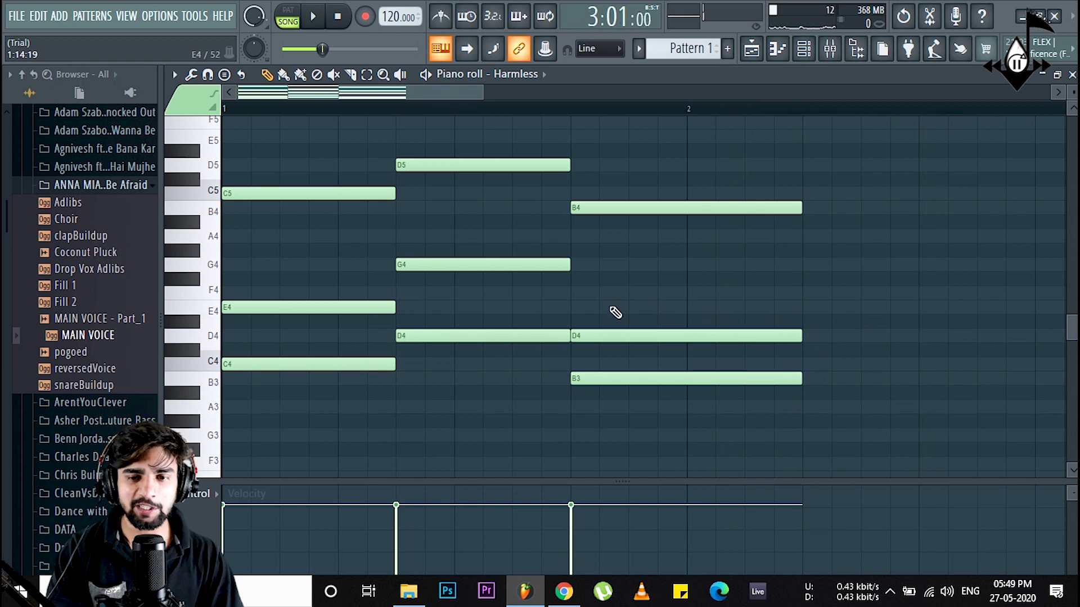
- Try short melody notes F5, B5 and F5 around the change from the first to the second chord, and audition them
scroll(398, 306, up, 3)
click(313, 292)
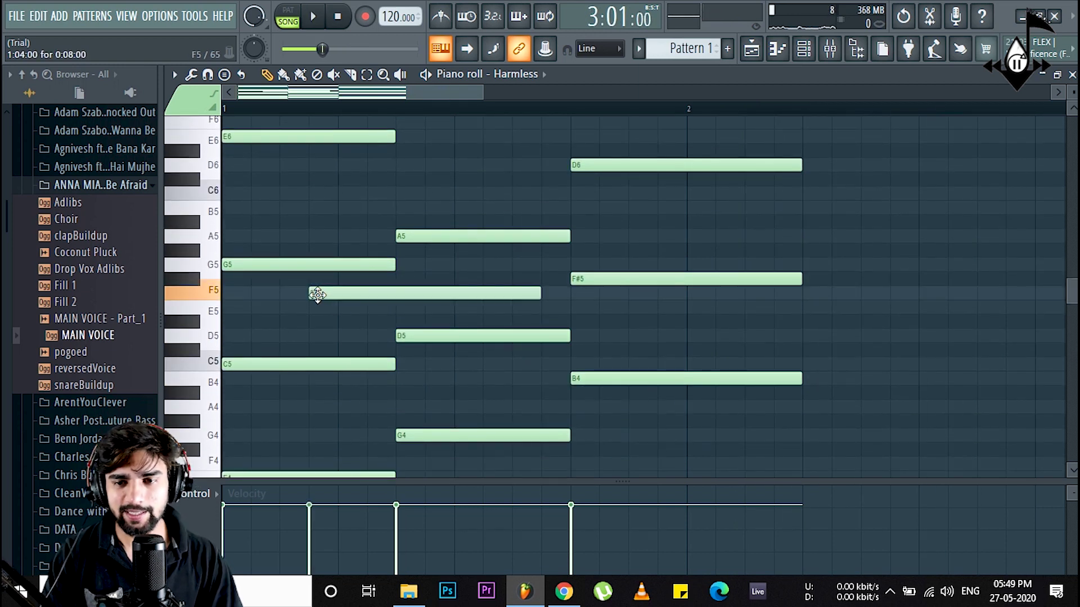
drag(351, 296, 343, 294)
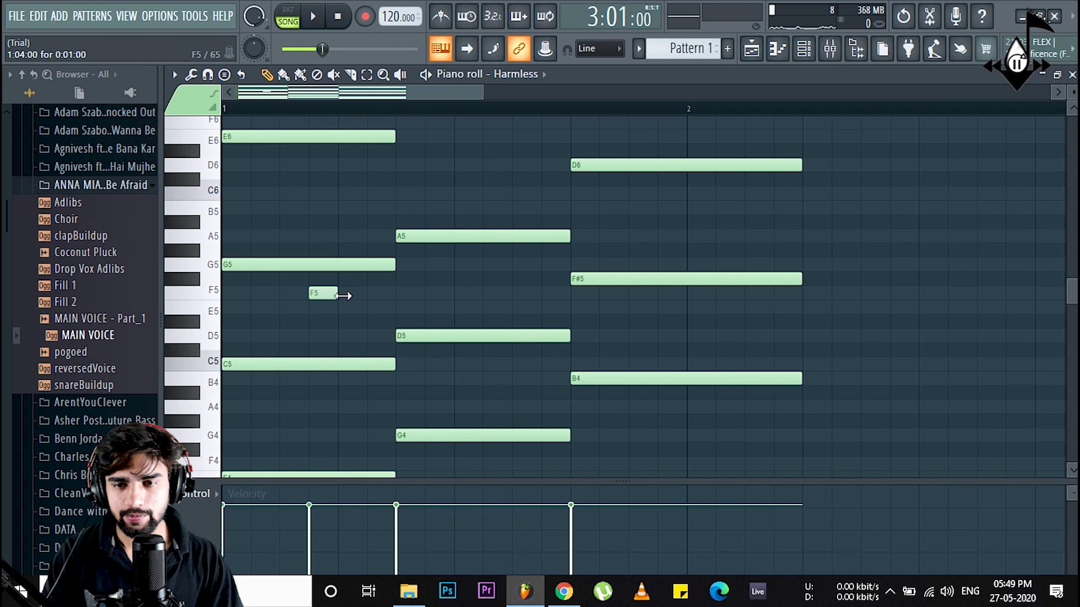
drag(349, 241, 353, 202)
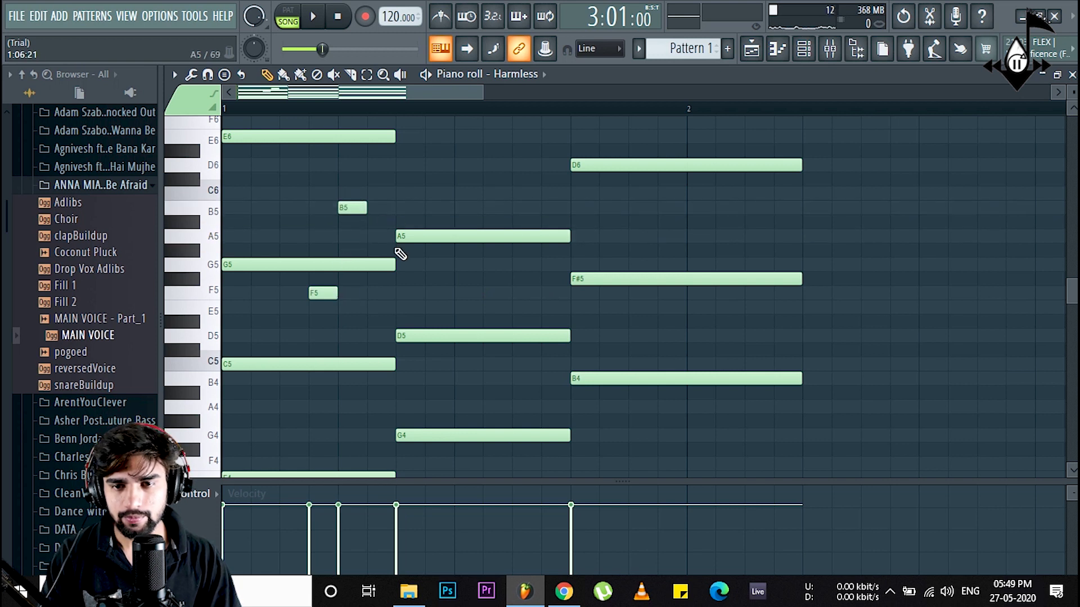
click(409, 293)
key(space)
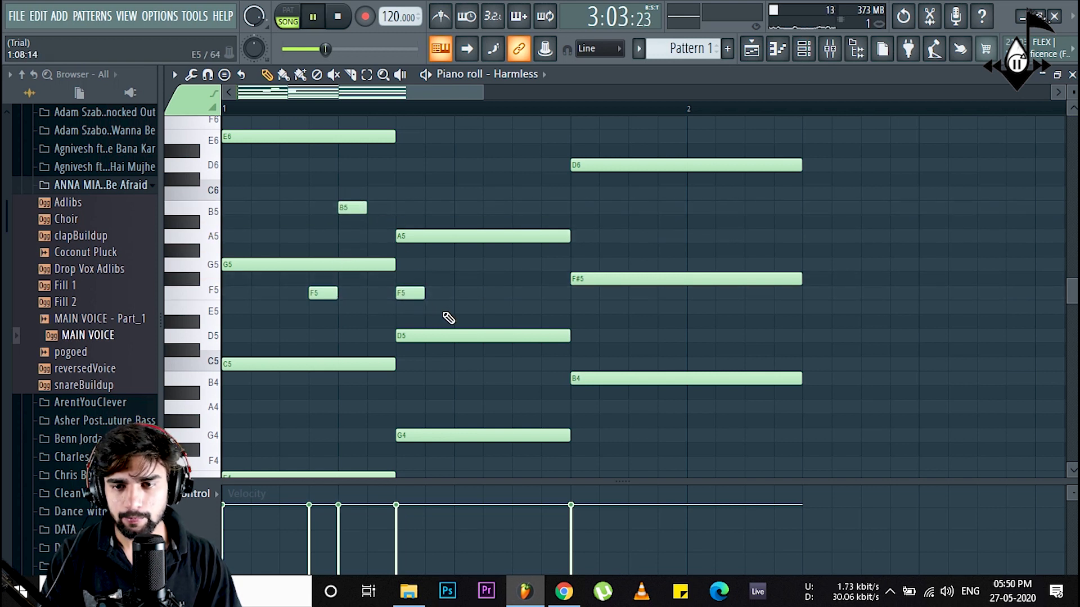
key(space)
- Delete the three short trial notes F5, B5 and F5
right_click(409, 293)
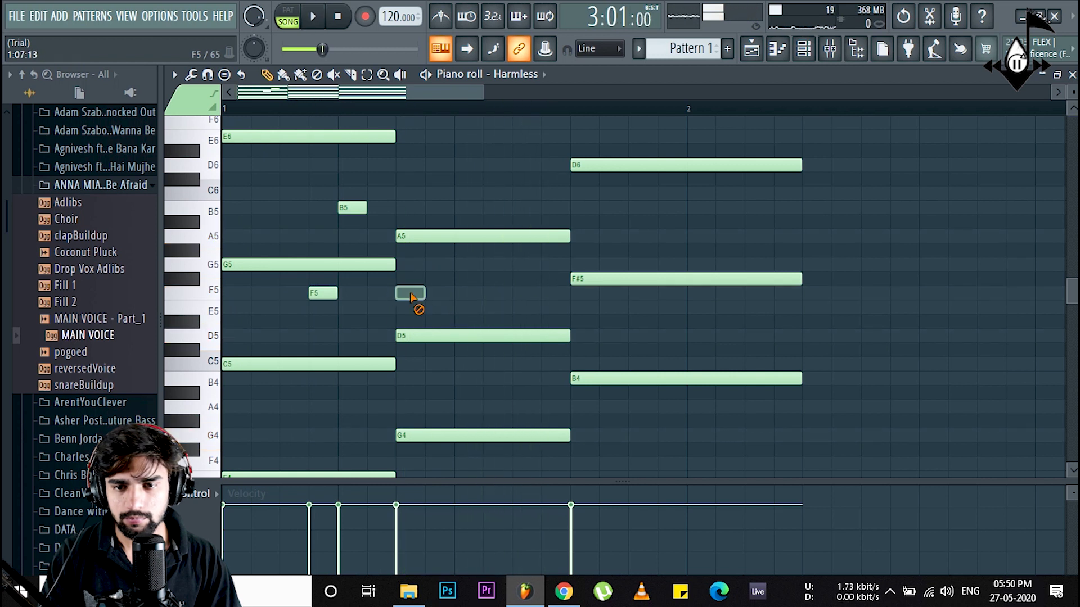
right_click(326, 293)
right_click(348, 208)
- Add a D5 note over the first chord's second half and an E5 of equal length starting the second chord, then audition them
scroll(332, 317, down, 1)
scroll(333, 319, down, 1)
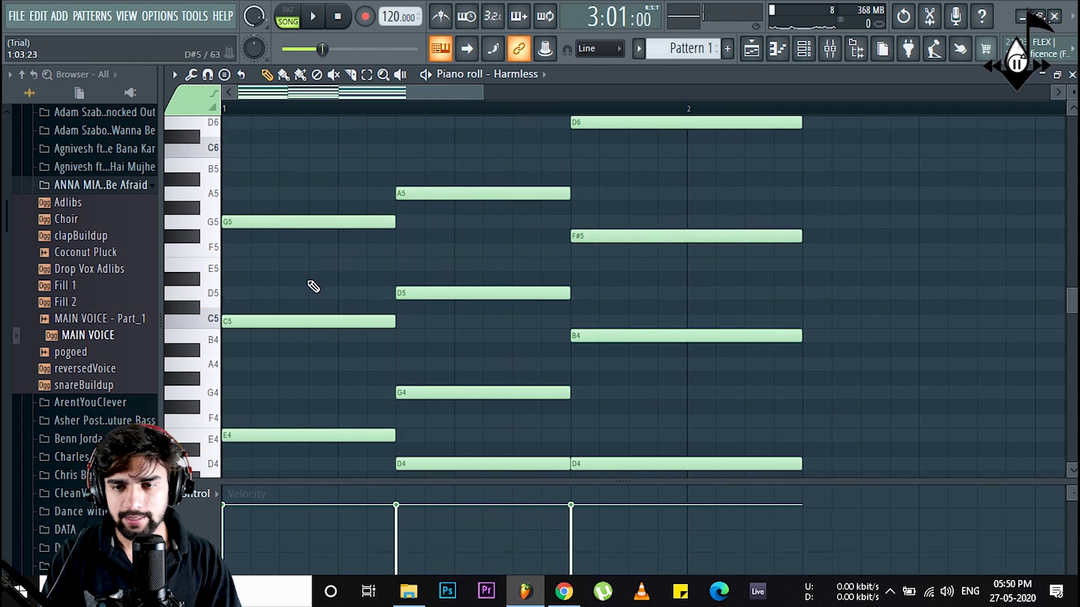
click(312, 293)
drag(338, 294, 397, 306)
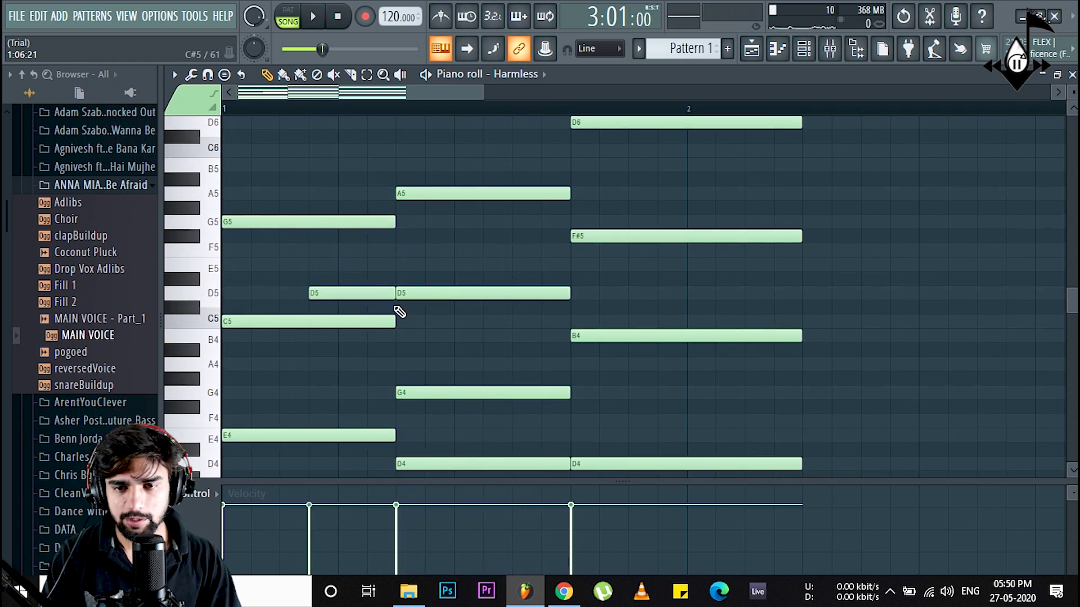
click(403, 265)
key(space)
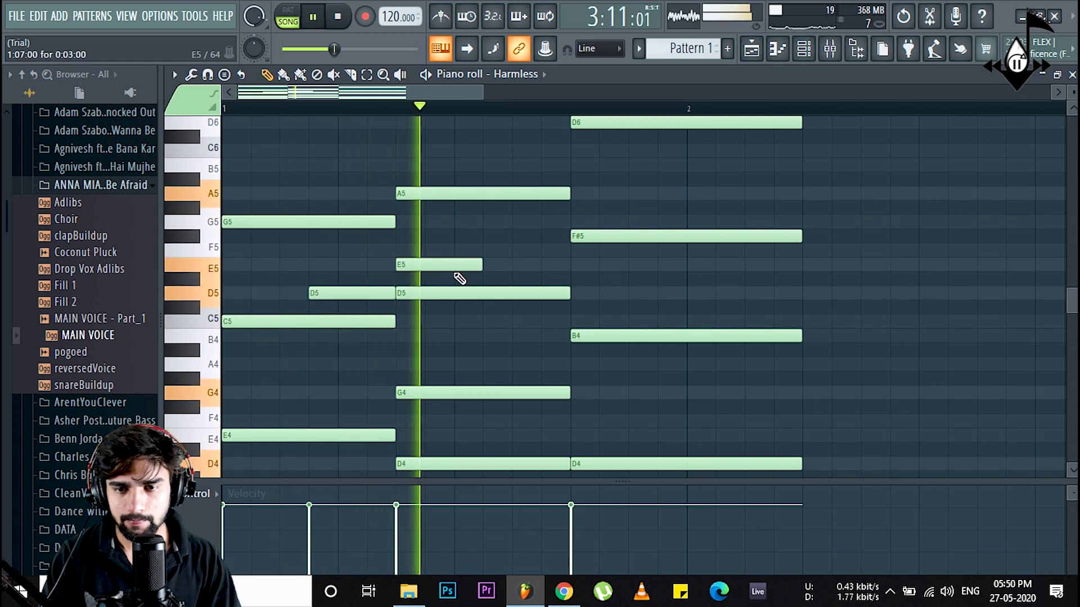
key(space)
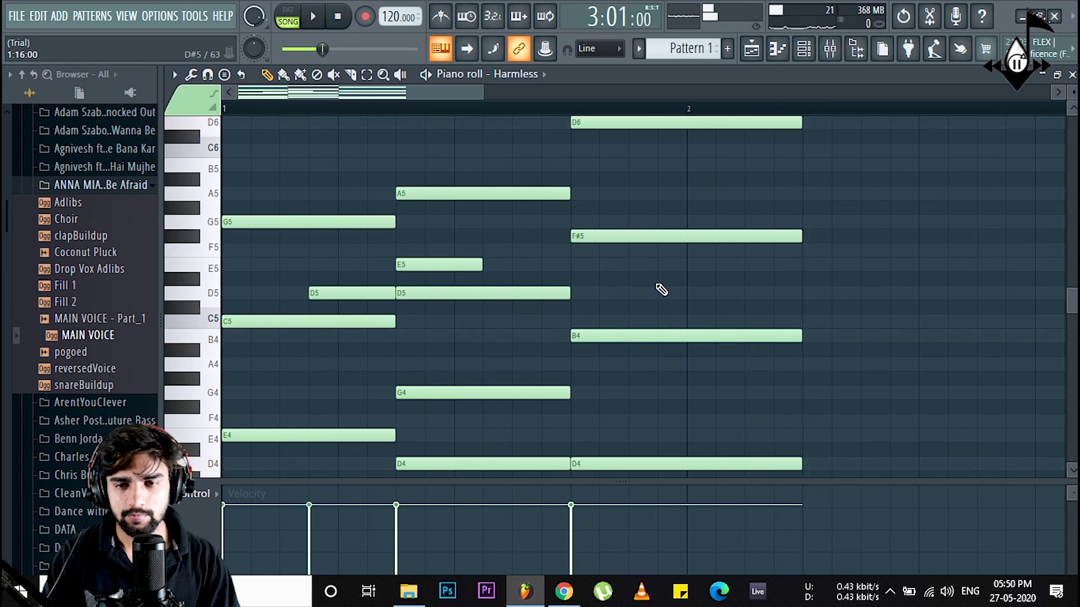
scroll(628, 287, down, 1)
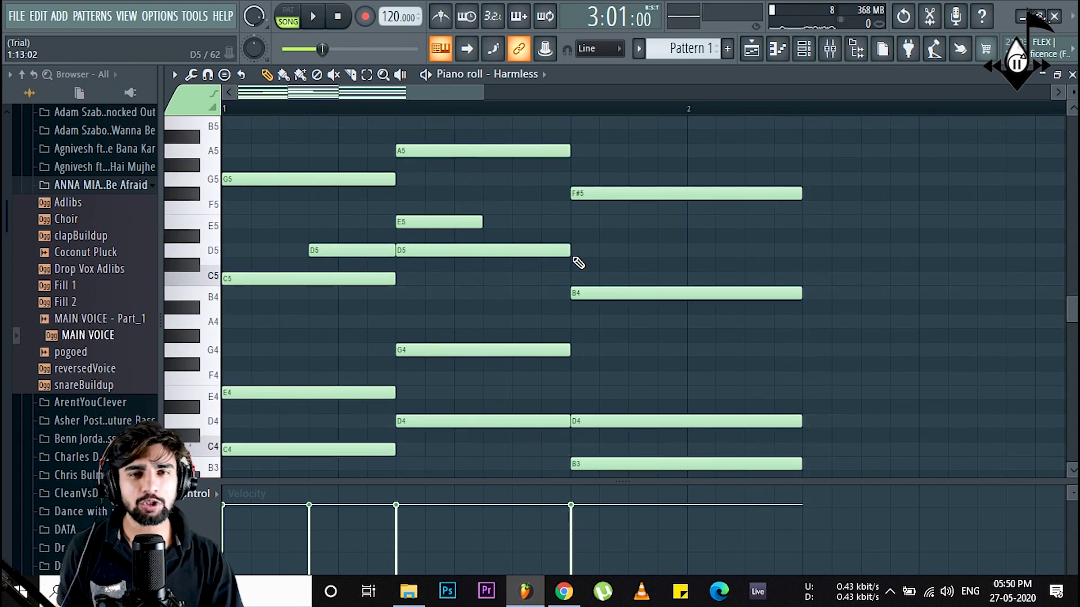
- Add Fruity Flanger in slot 4 of Insert 5, close its window, and audition it with a reduced mix level
click(831, 49)
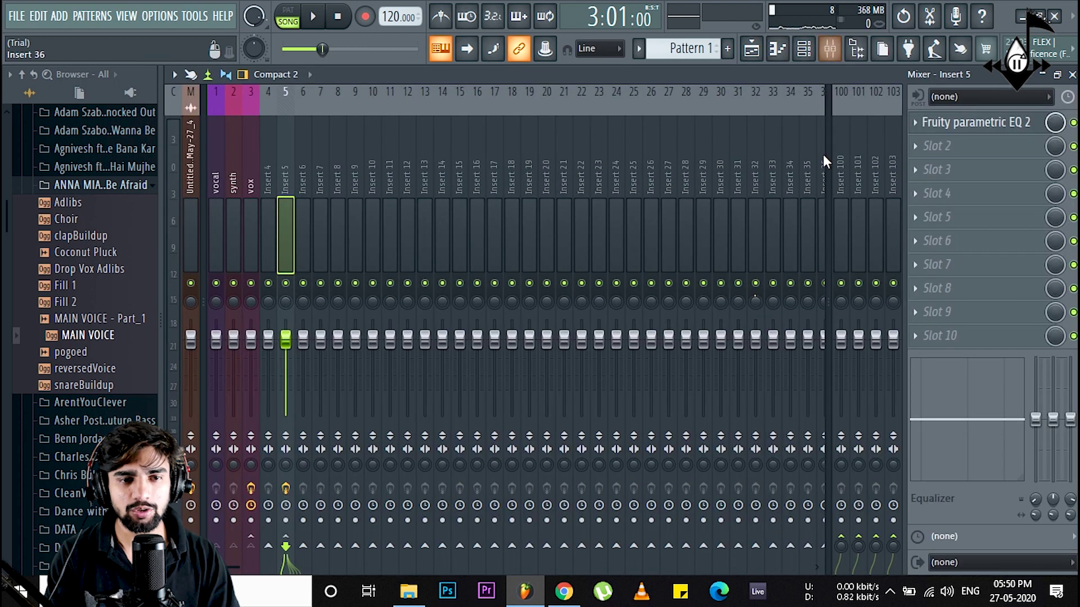
click(938, 192)
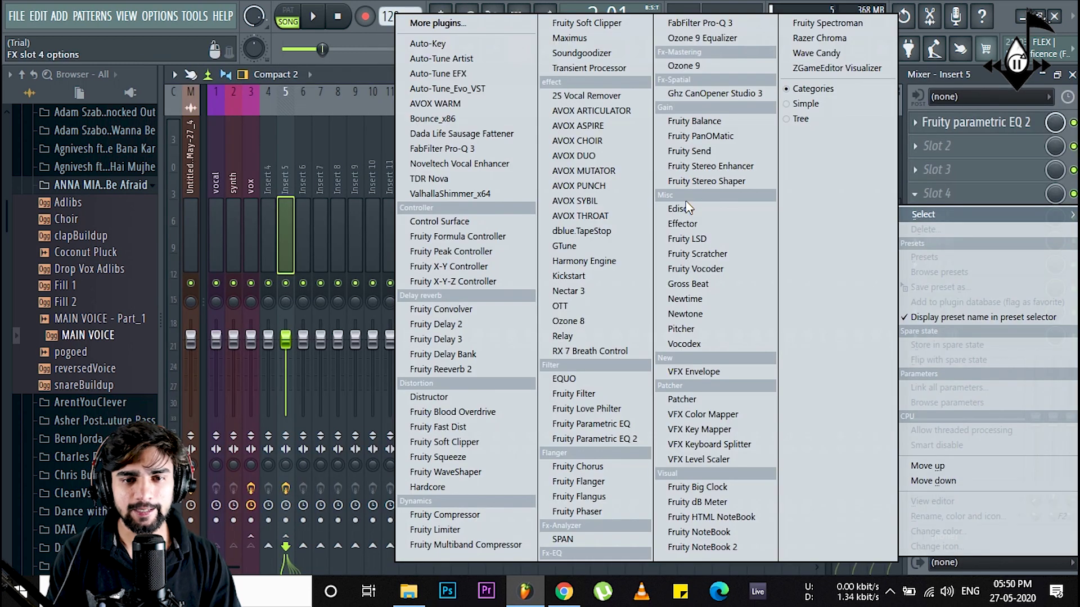
click(577, 481)
key(space)
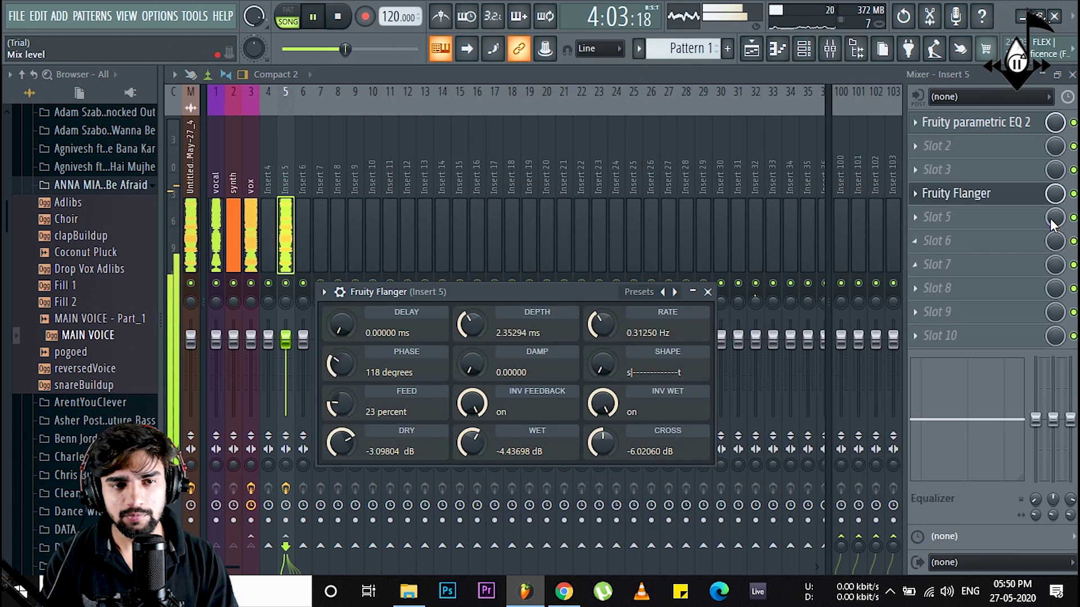
click(708, 291)
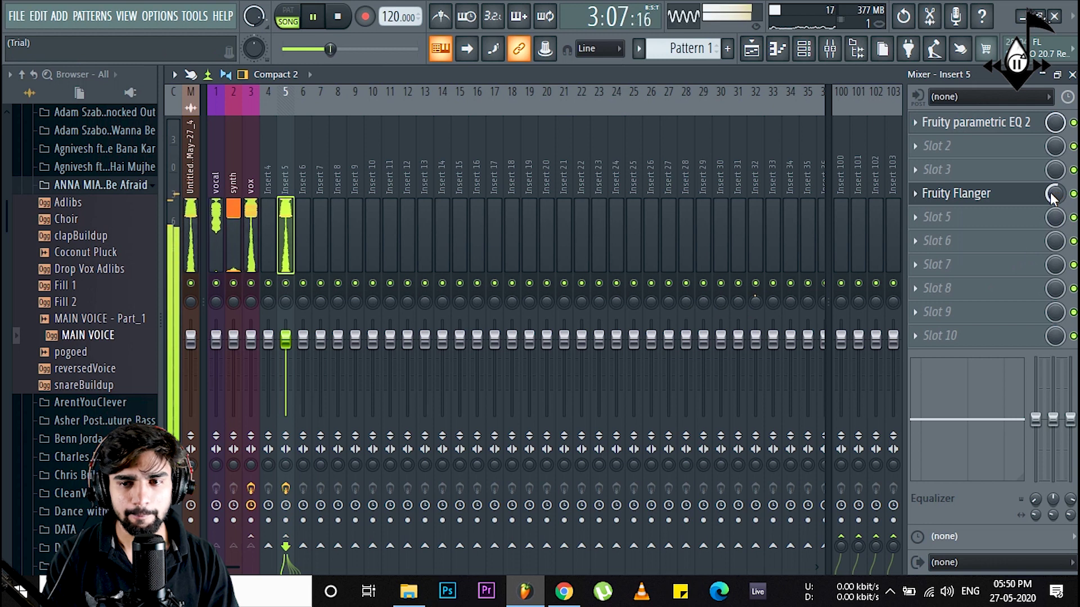
key(space)
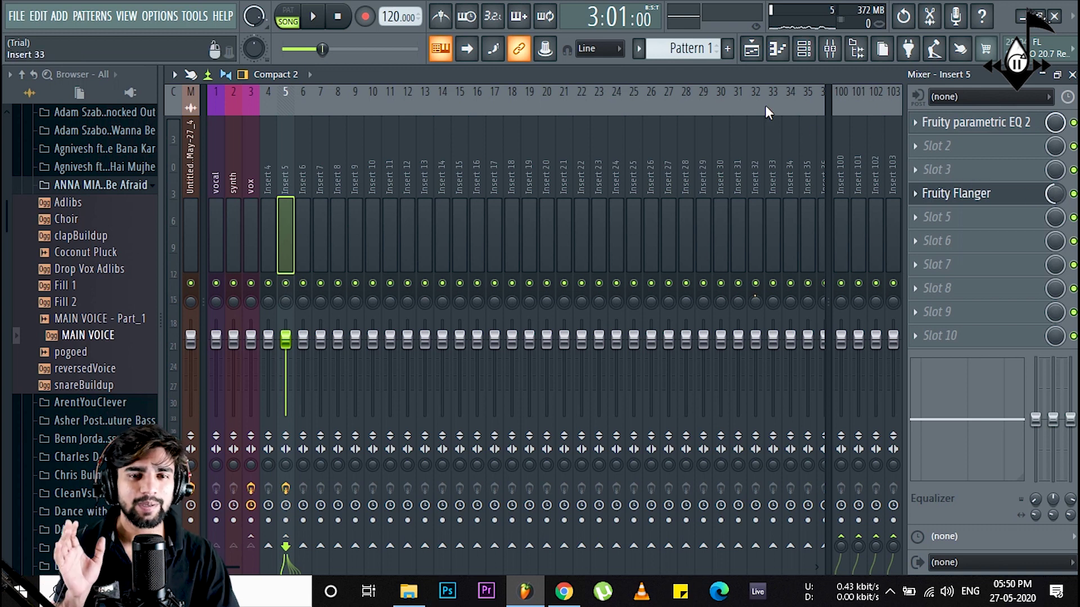
- Open the Vocodex effect on the vox mixer track
click(752, 48)
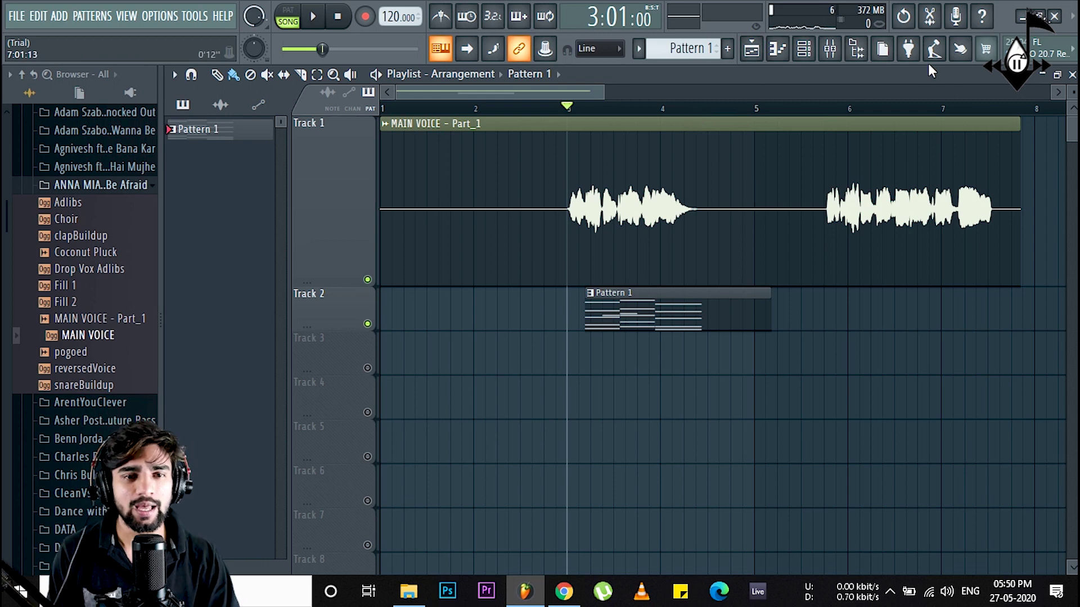
click(829, 49)
click(251, 181)
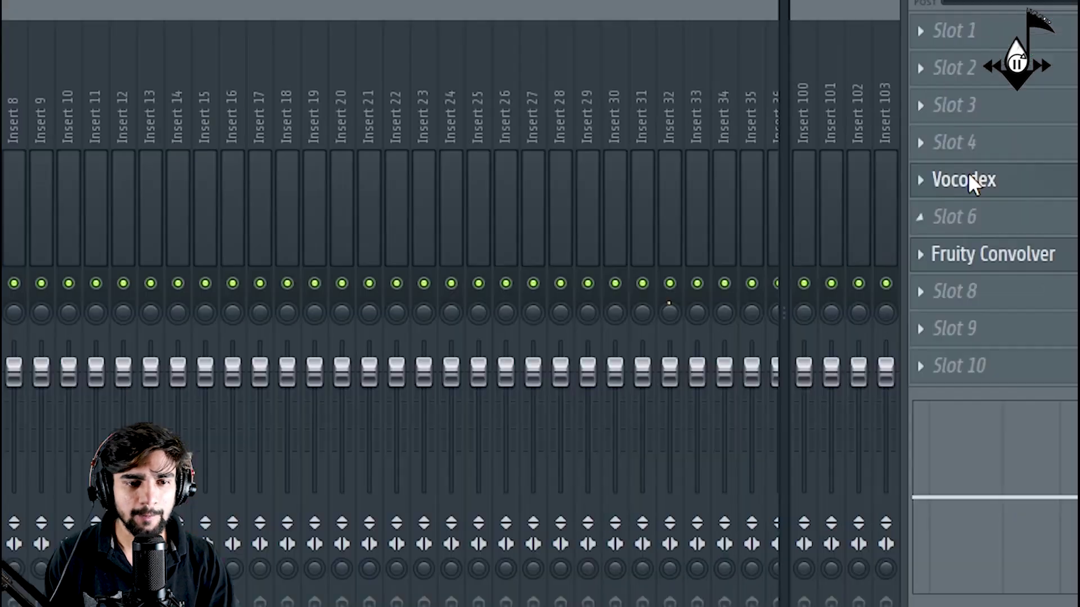
click(965, 180)
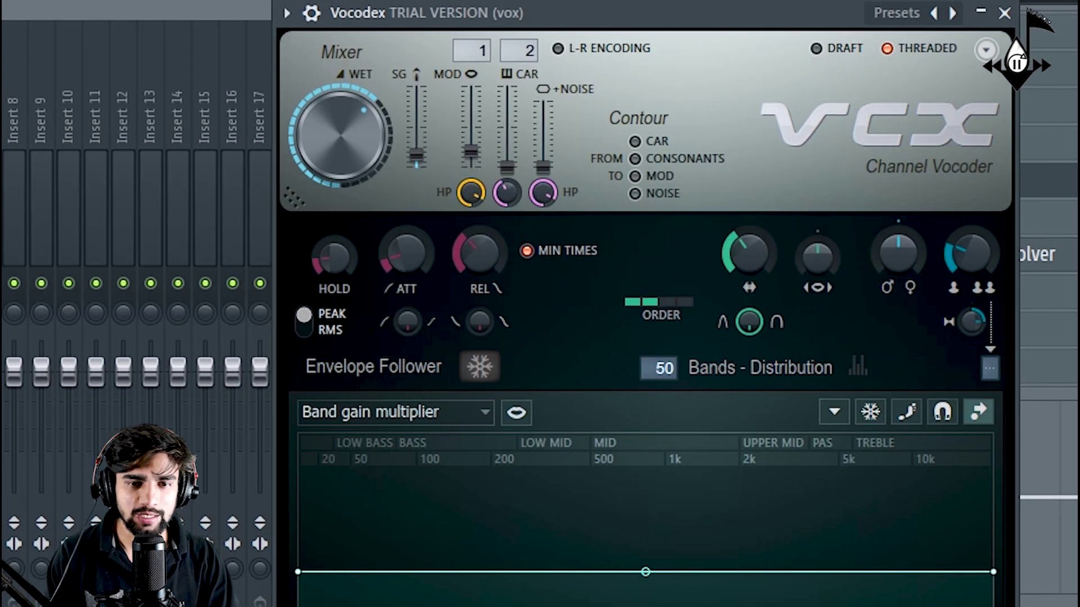
- Audition Vocodex with the MOD and CAR levels raised to maximum, before lowering CAR to near minimum and MOD to slightly below halfway
drag(471, 137, 471, 85)
key(space)
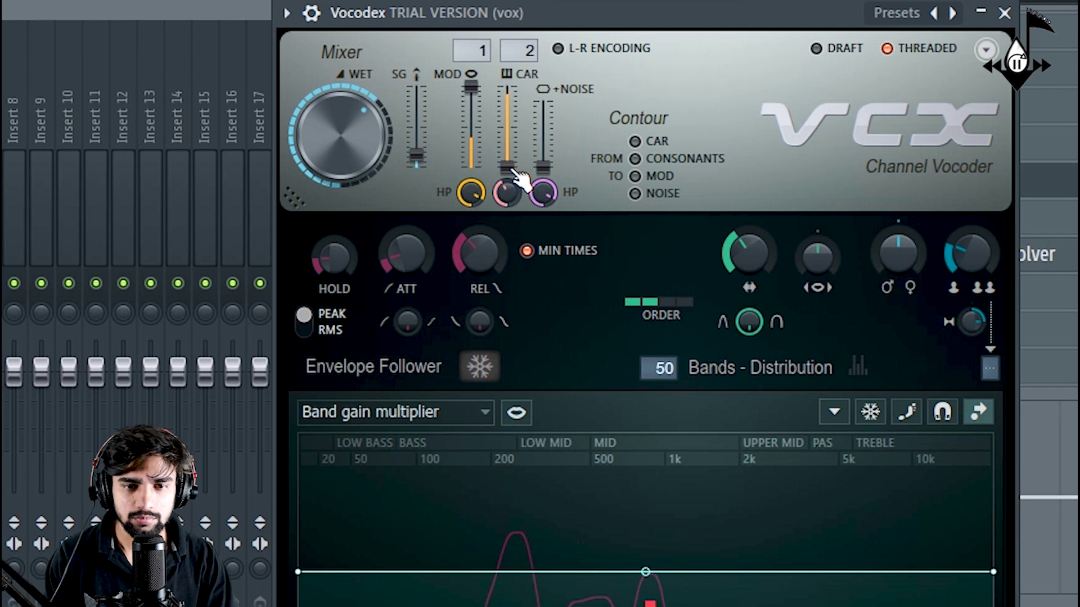
drag(512, 169, 512, 87)
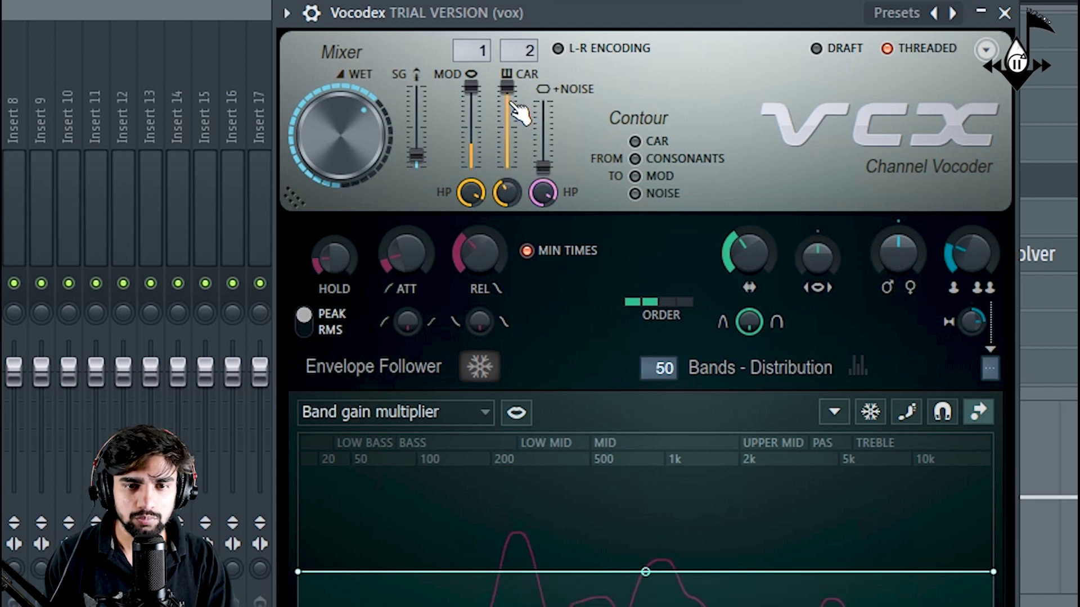
drag(508, 94, 508, 161)
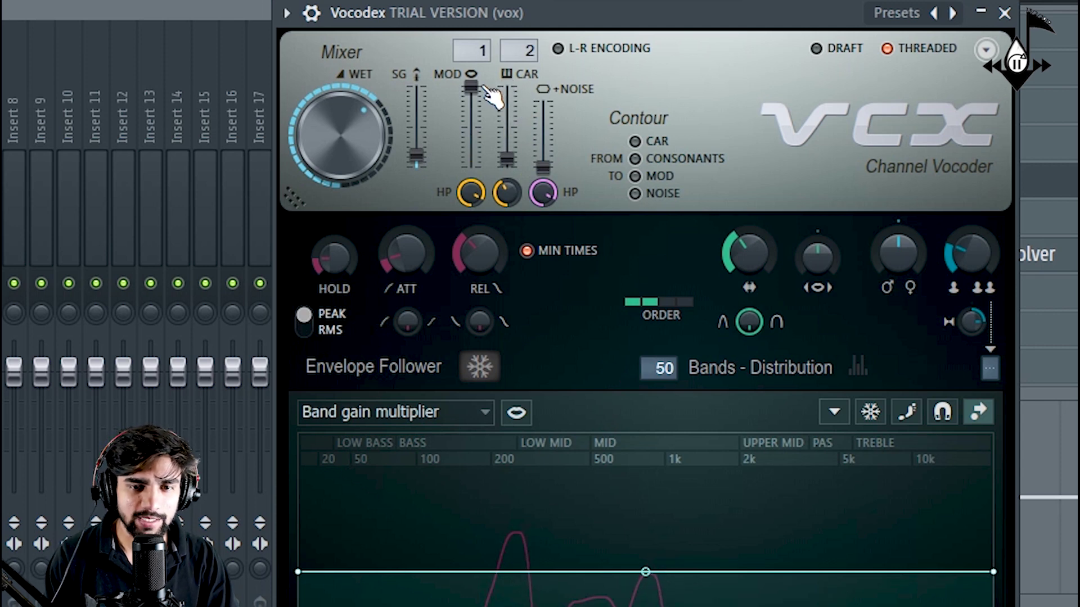
drag(483, 88, 484, 135)
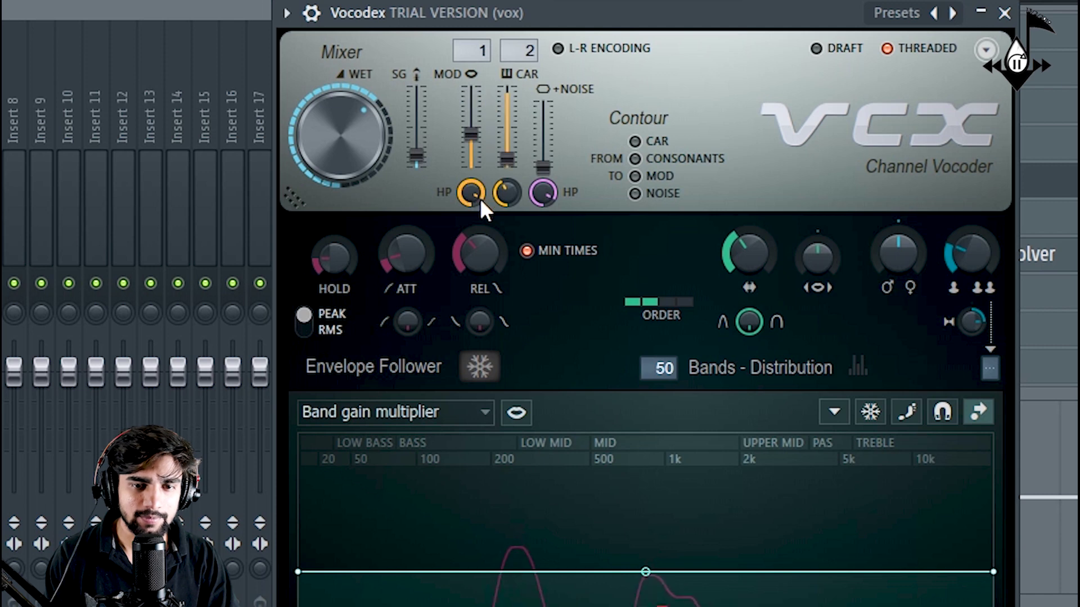